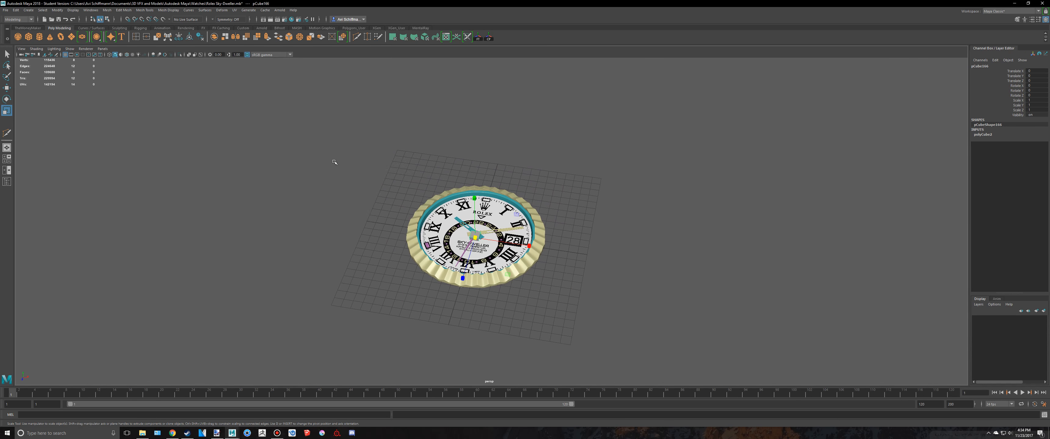
- Raise the cube about 17 units vertically so it sits clear above the watch dial
key(space)
key(space)
alt+right_drag(344, 150, 996, 150)
click(985, 135)
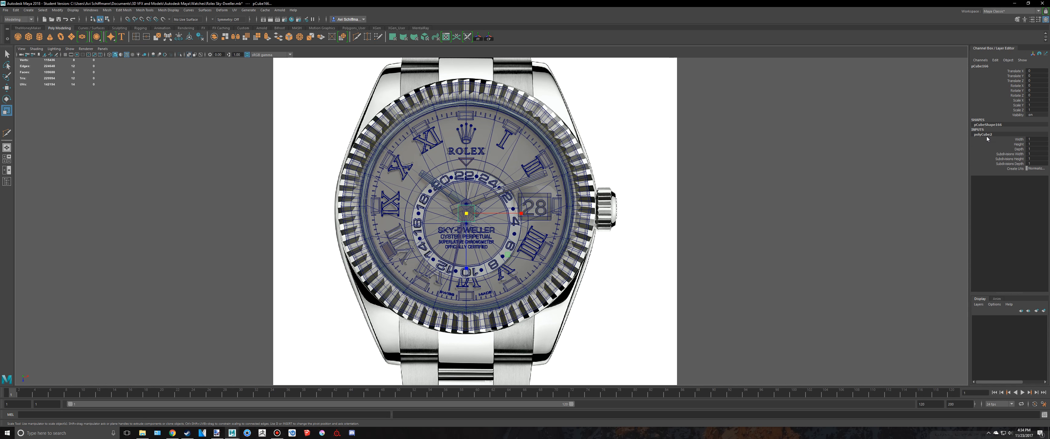
alt+drag(765, 194, 775, 145)
key(space)
scroll(733, 172, up, 7)
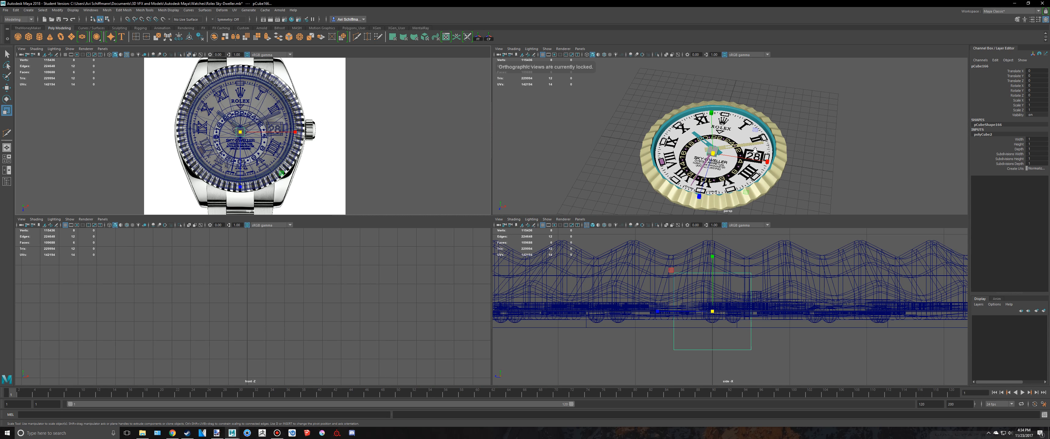
alt+drag(733, 173, 729, 136)
scroll(728, 136, down, 7)
key(w)
drag(714, 105, 729, 33)
- Select the raised cube and frame it in the perspective view
key(f)
scroll(794, 133, down, 6)
scroll(737, 96, down, 10)
drag(771, 180, 663, 121)
key(f)
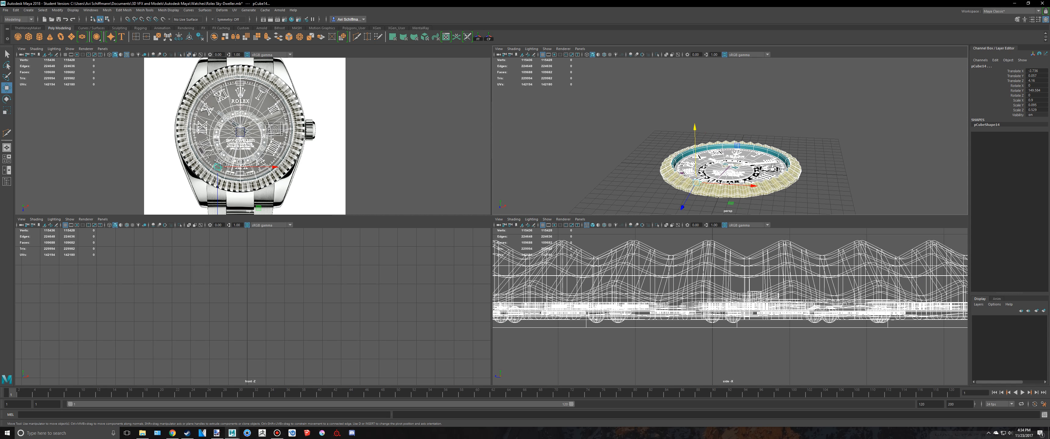
key(a)
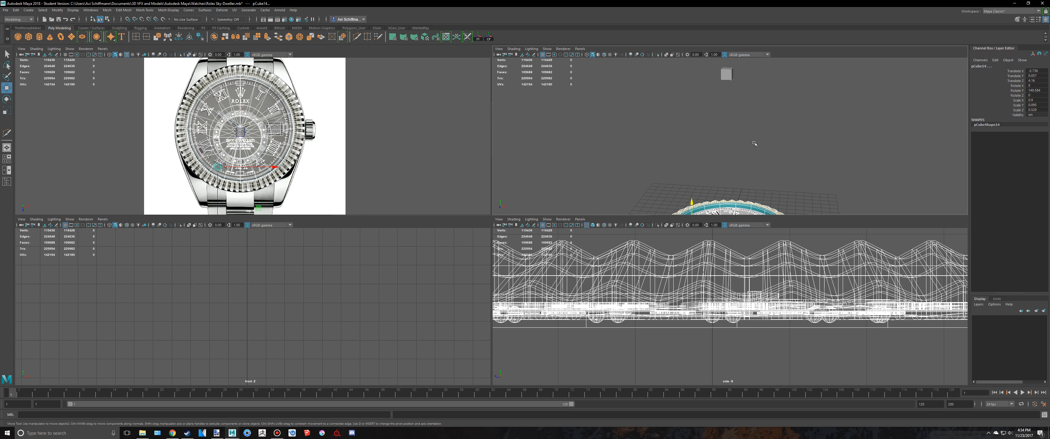
click(788, 157)
alt+right_drag(787, 157, 808, 188)
alt+drag(801, 136, 794, 157)
alt+middle_drag(802, 181, 794, 163)
click(704, 83)
key(f)
scroll(704, 94, down, 4)
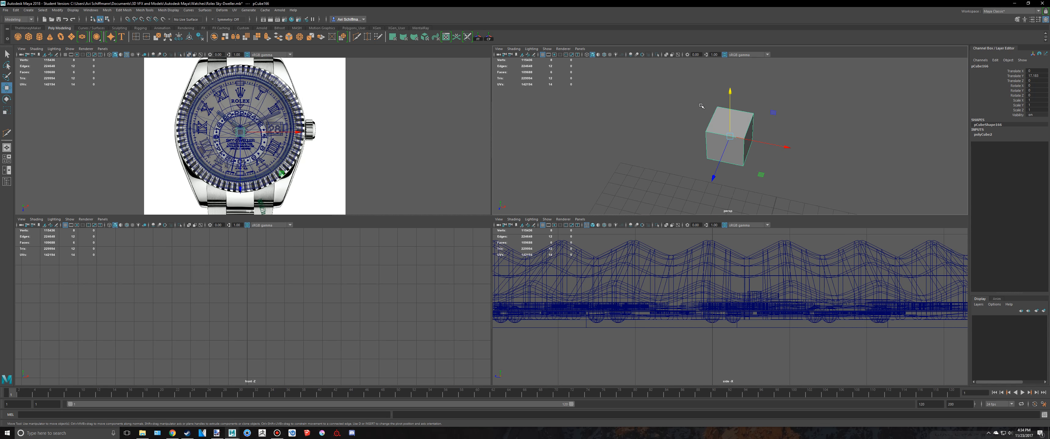
- Scale the cube up uniformly to about 8, judging its size against the watch reference in the top view
key(space)
alt+drag(514, 246, 508, 207)
key(r)
scroll(511, 207, down, 3)
scroll(513, 207, down, 3)
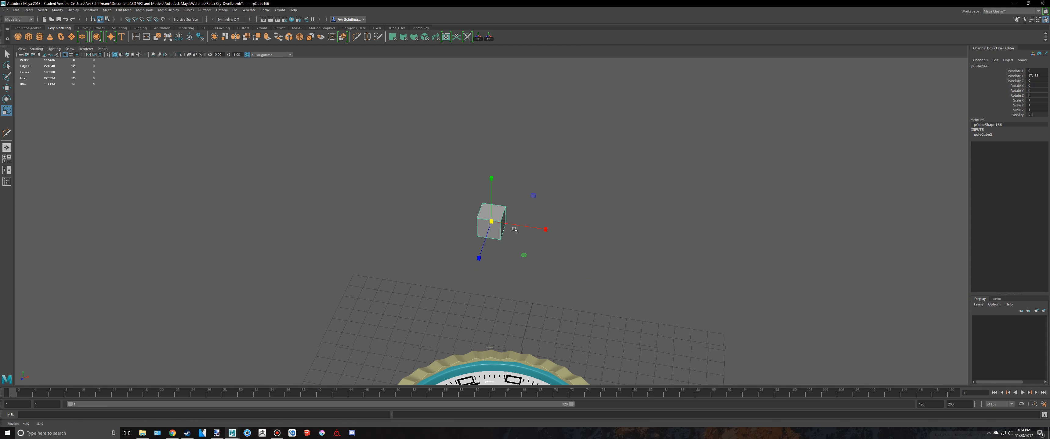
key(space)
key(space)
drag(474, 220, 464, 290)
- Align the cube's inner side vertices with the watch's vertical centreline in the top view, and return to object mode
key(w)
scroll(314, 195, up, 2)
right_drag(328, 292, 299, 257)
scroll(436, 156, up, 3)
drag(458, 273, 501, 373)
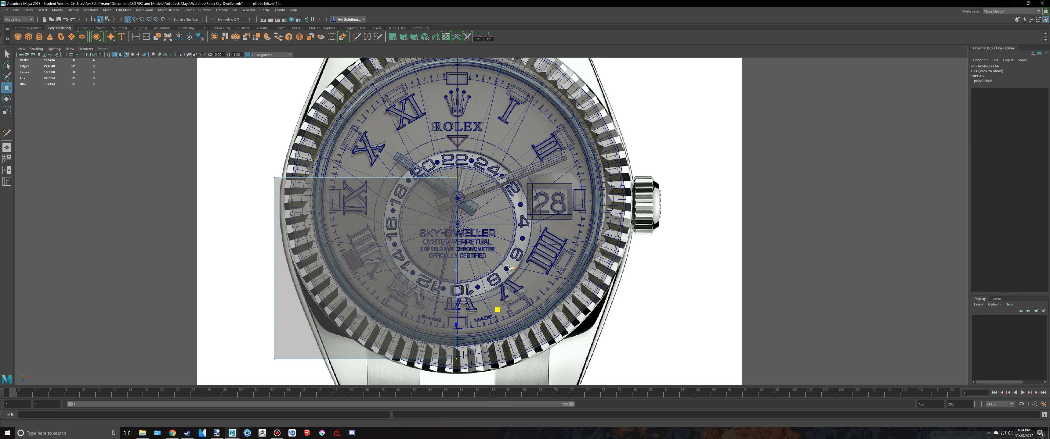
drag(508, 268, 453, 263)
alt+middle_drag(342, 245, 393, 213)
right_drag(428, 216, 437, 194)
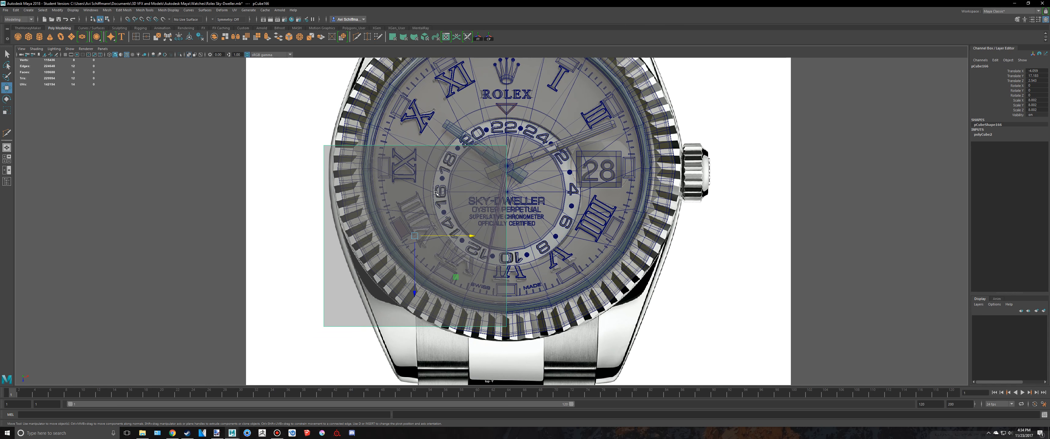
click(1005, 136)
key(space)
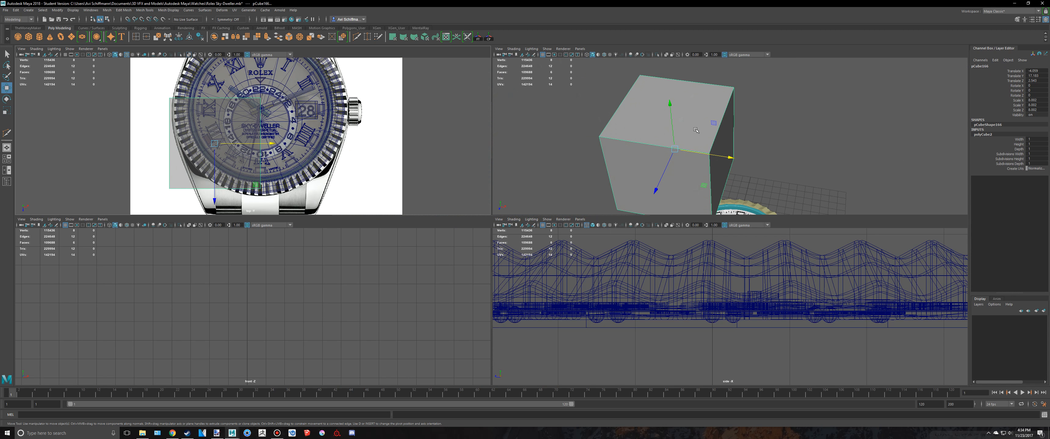
key(space)
- Group all the selected watch dial and bezel parts and rename the group Watch
drag(612, 306, 406, 194)
scroll(487, 226, up, 3)
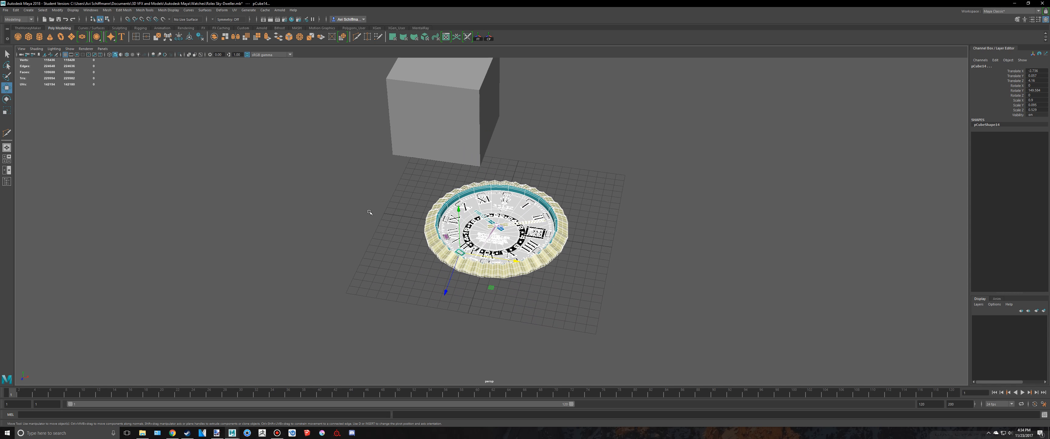
click(6, 182)
key(ctrl+g)
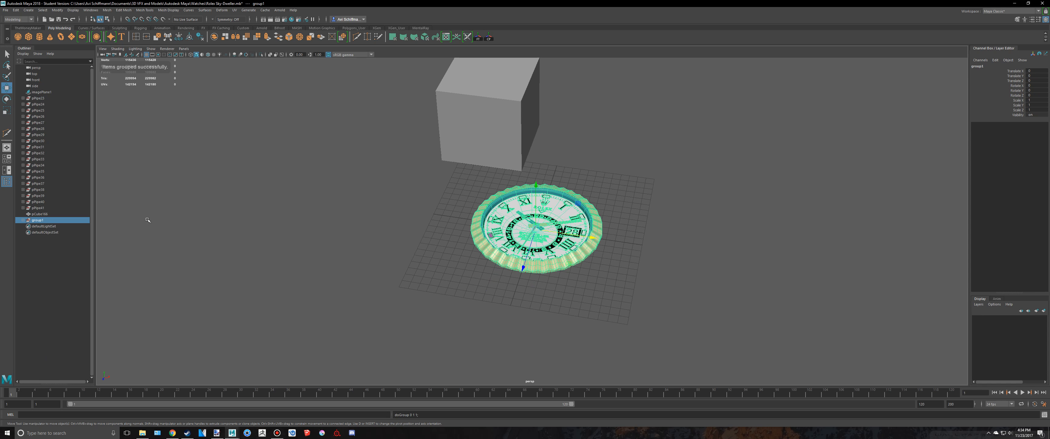
double_click(39, 221)
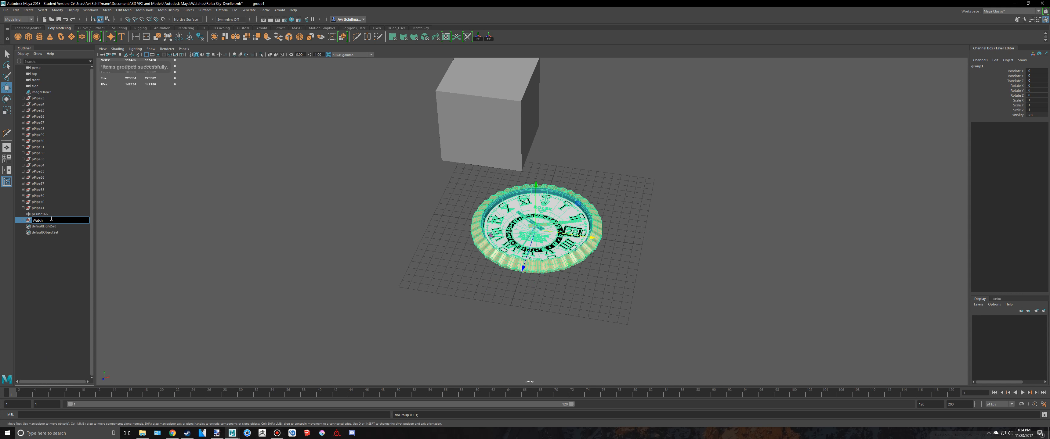
text(Watch)
key(Return)
key(Up)
key(Down)
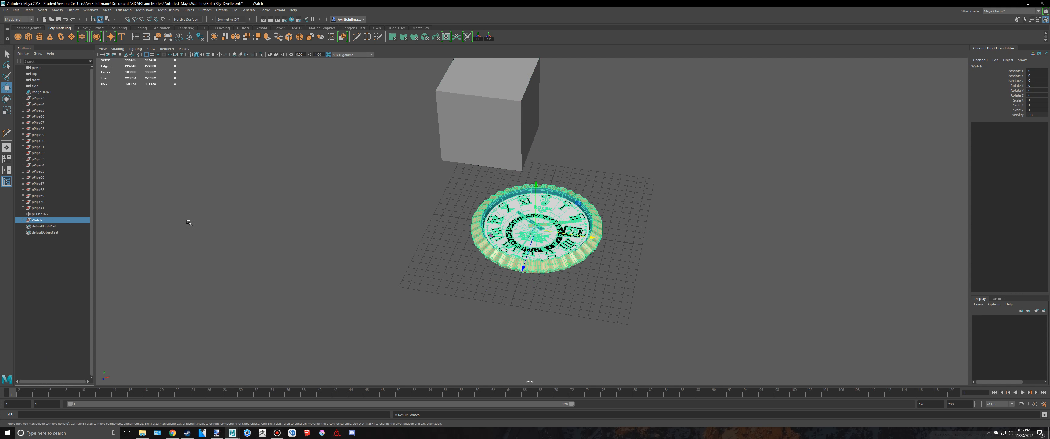
- Hide the Watch group and select the cube, leaving the Outliner closed
key(h)
key(h)
key(h)
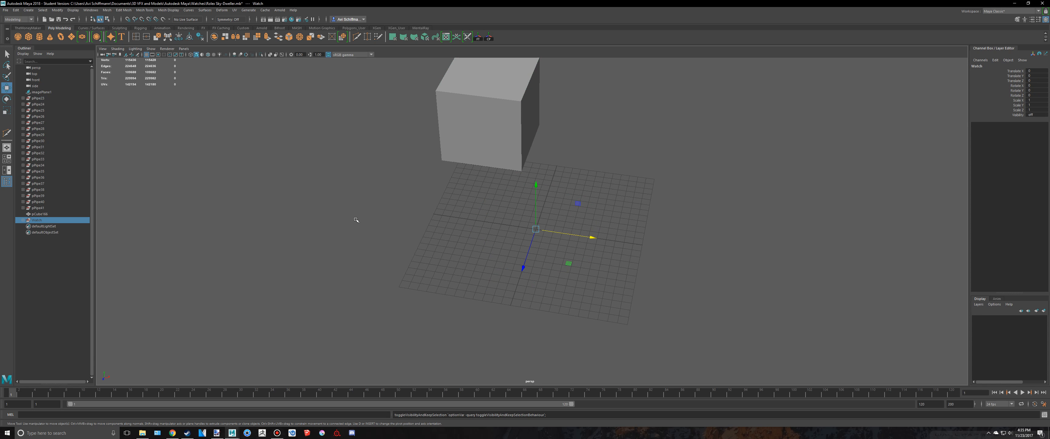
key(h)
click(144, 231)
click(43, 220)
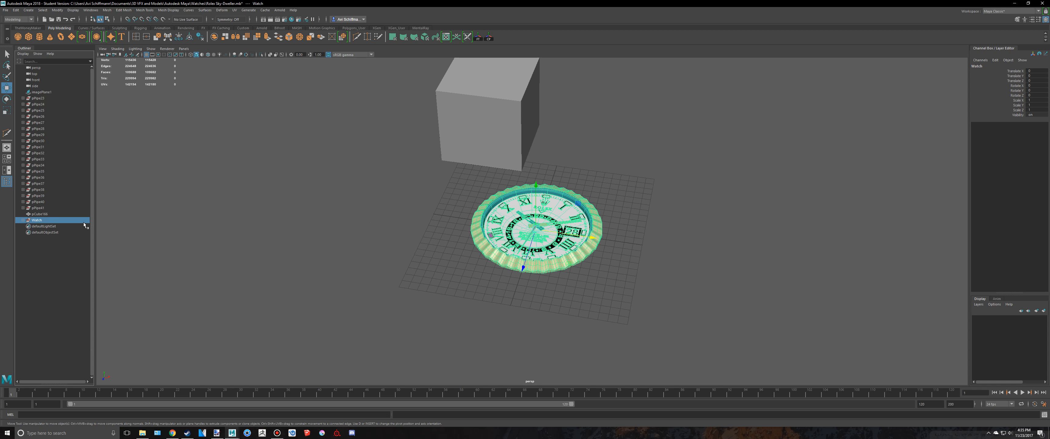
key(h)
key(Up)
click(2, 181)
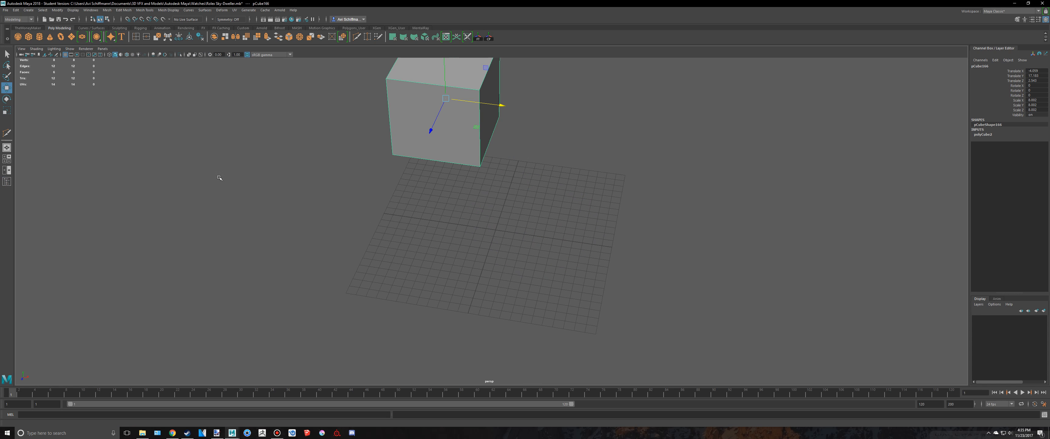
- Set the cube's depth subdivisions to 28 and its height subdivisions to 2
click(987, 135)
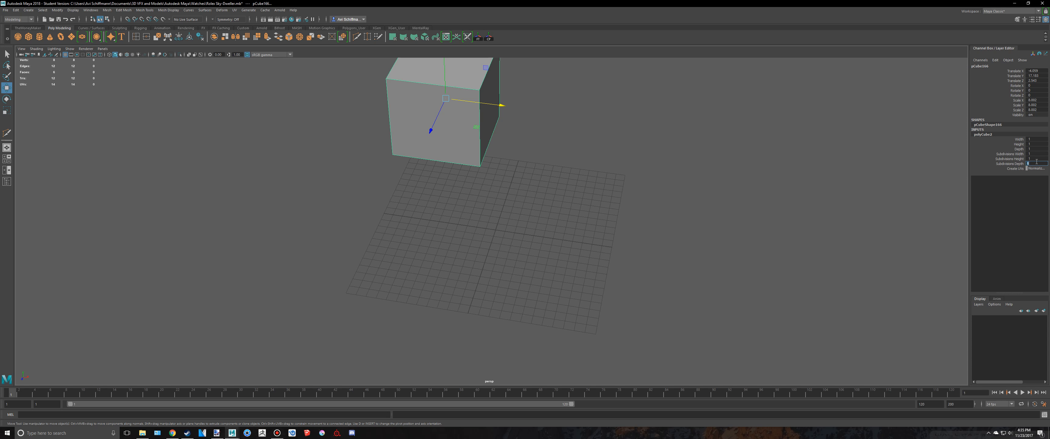
key(Return)
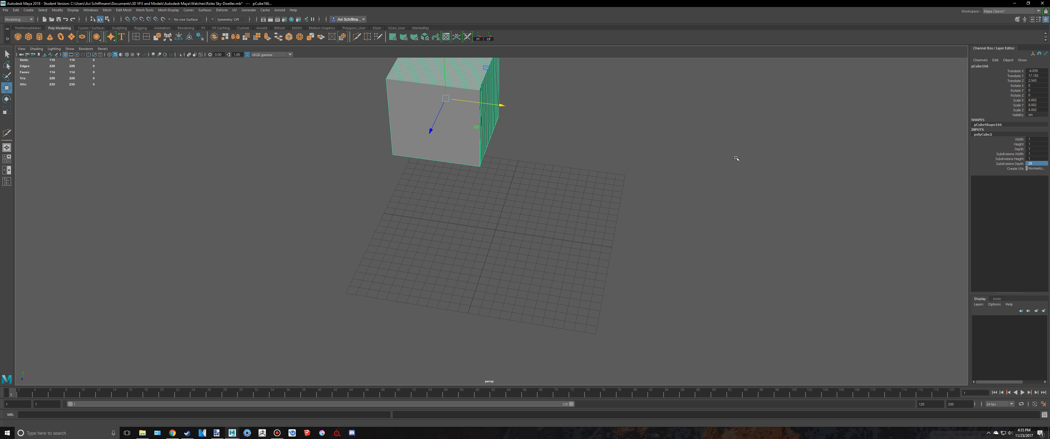
alt+middle_drag(358, 67, 375, 146)
key(space)
scroll(308, 130, up, 5)
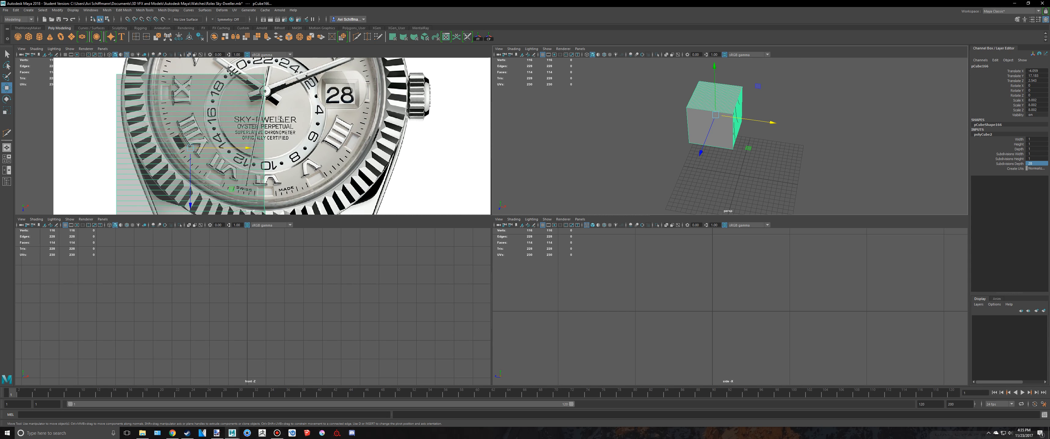
click(1038, 158)
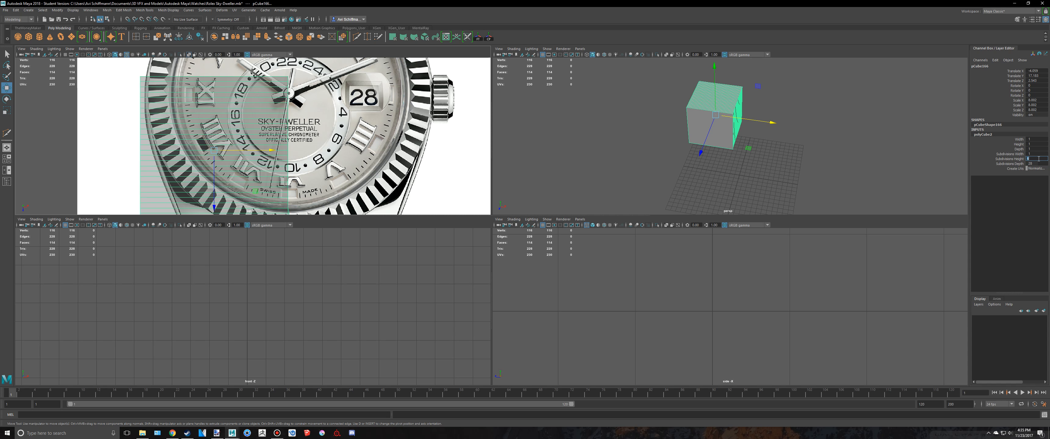
text(2)
key(Return)
- Try dividing the cube's width into 2 subdivisions, and undo that change
alt+drag(663, 123, 754, 122)
click(1033, 154)
text(2)
key(Return)
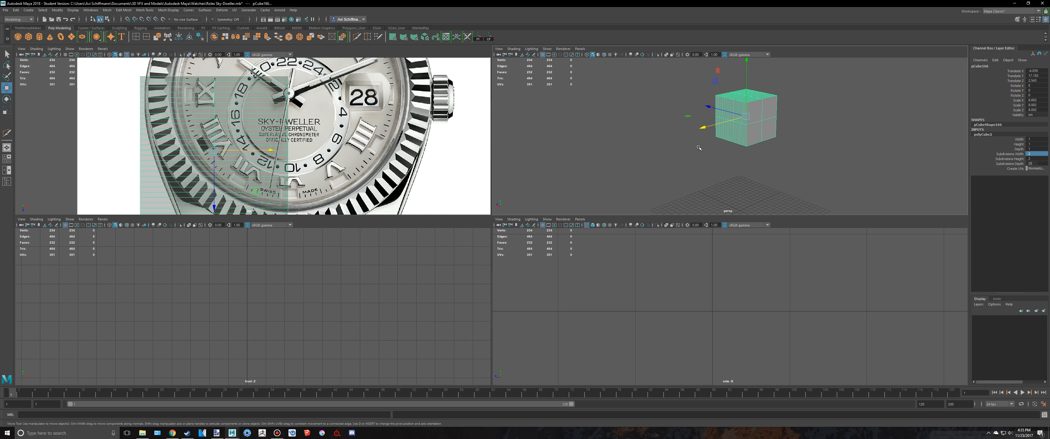
key(ctrl+z)
- Turn on the grid in the top view over the watch reference image
key(space)
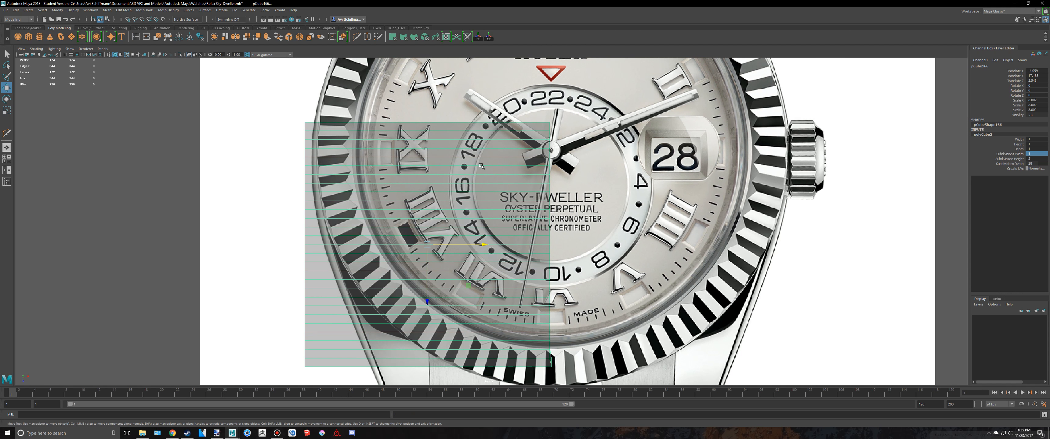
scroll(419, 199, down, 5)
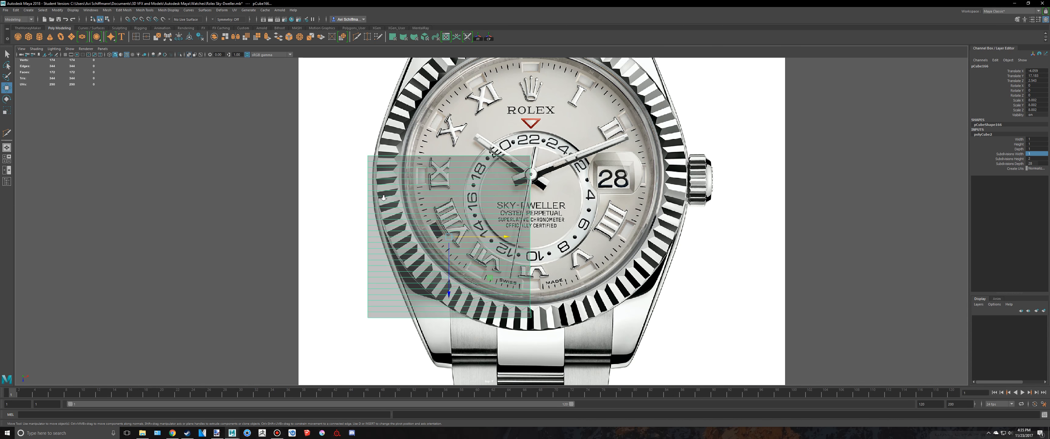
scroll(383, 198, up, 2)
scroll(443, 160, down, 5)
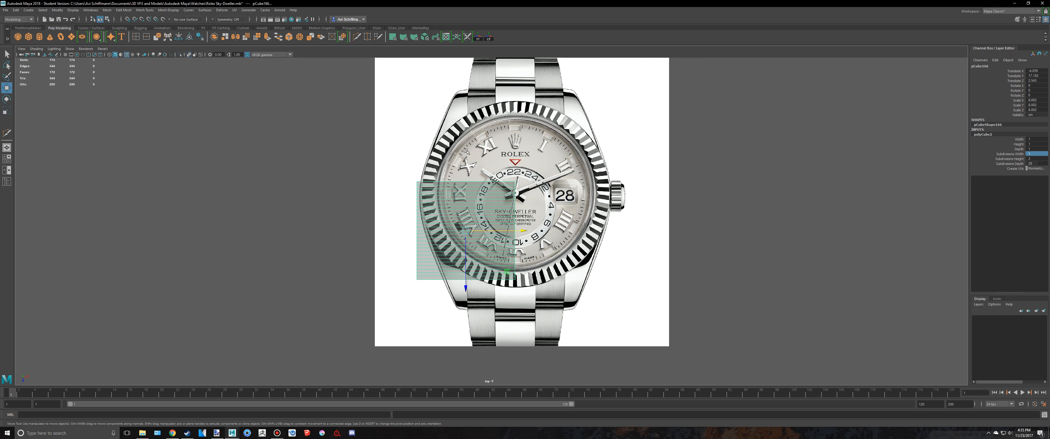
scroll(466, 149, down, 3)
scroll(465, 151, up, 4)
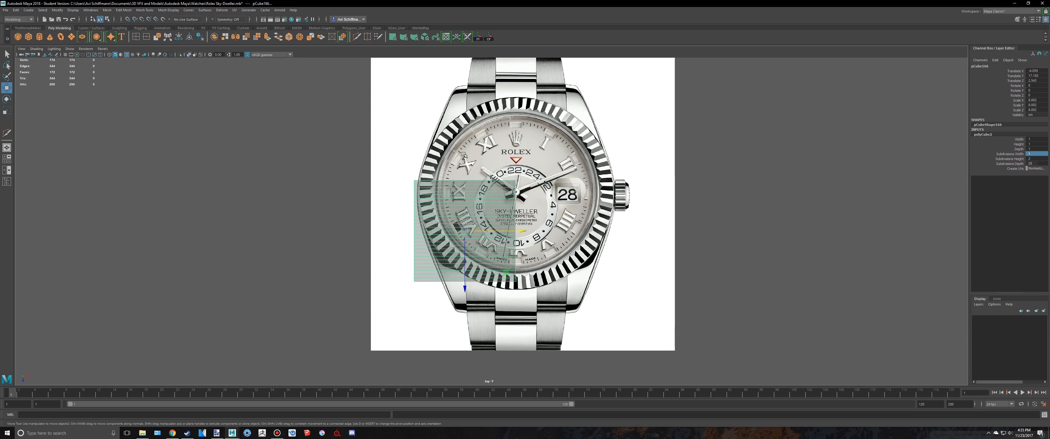
scroll(463, 155, up, 4)
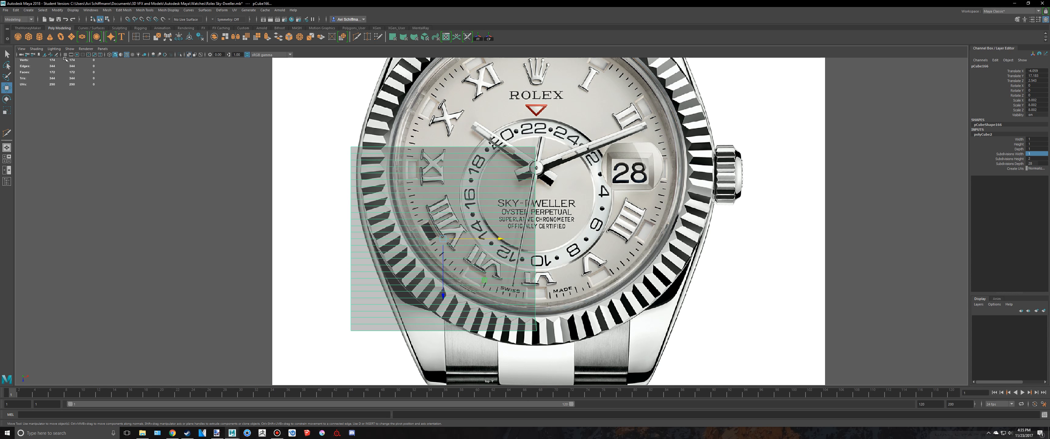
scroll(472, 206, down, 5)
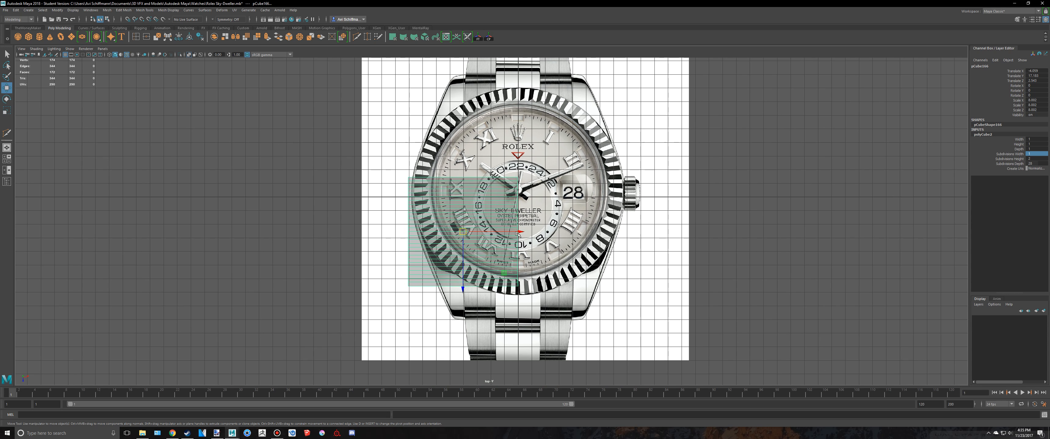
- Move the cube aside to examine the case and lug outline on the reference image, and undo the moves
drag(518, 234, 217, 175)
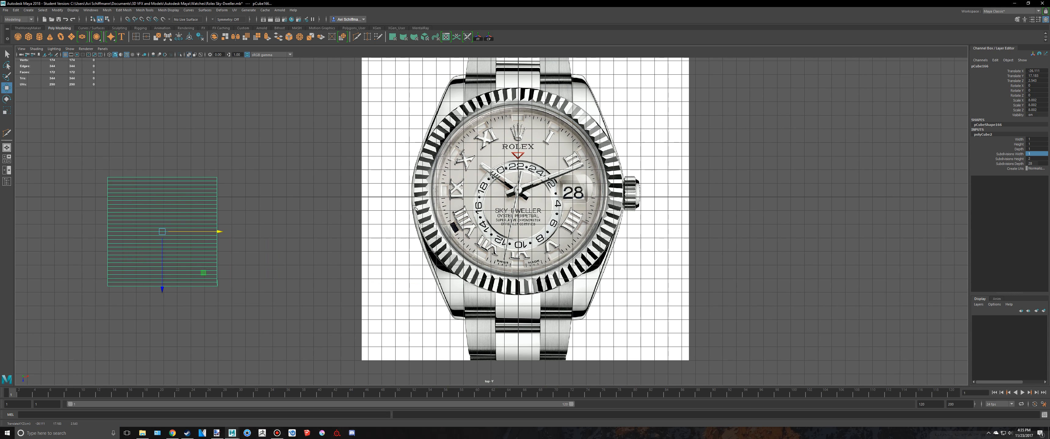
scroll(413, 207, up, 6)
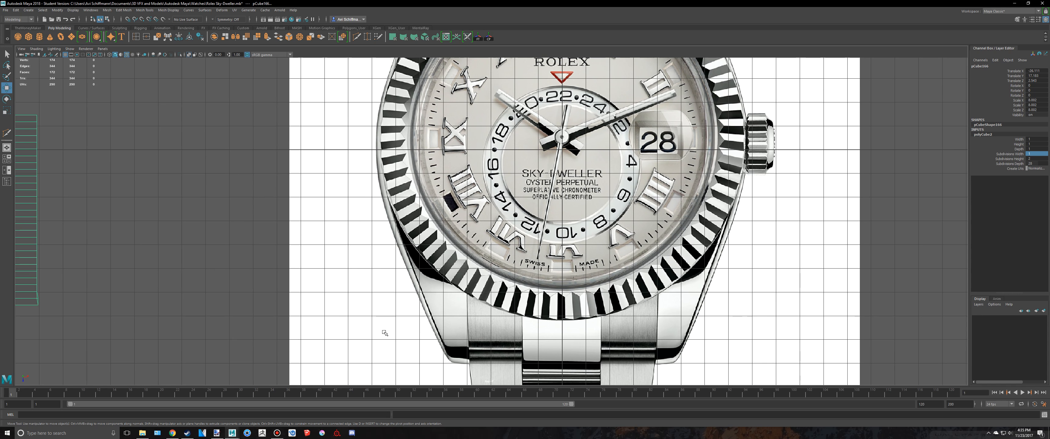
alt+middle_drag(437, 121, 397, 313)
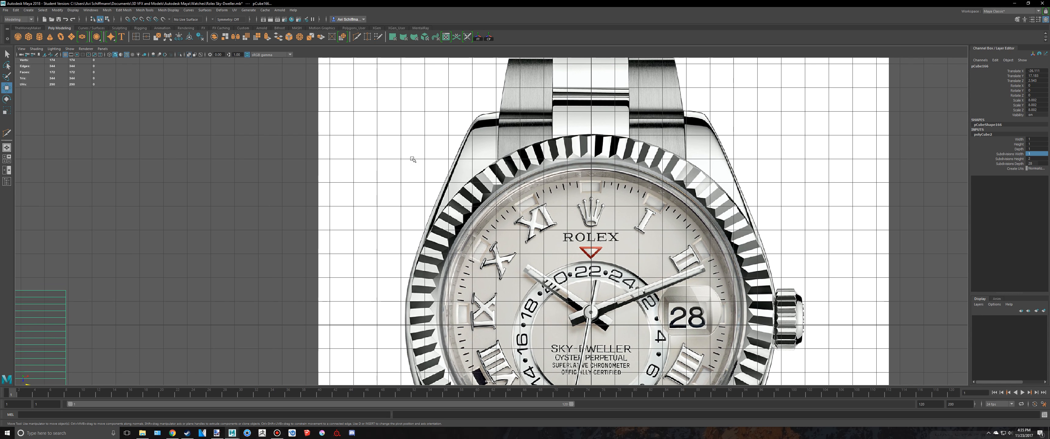
scroll(413, 159, down, 2)
alt+middle_drag(242, 260, 353, 176)
scroll(354, 175, down, 3)
drag(322, 257, 631, 293)
key(ctrl+z)
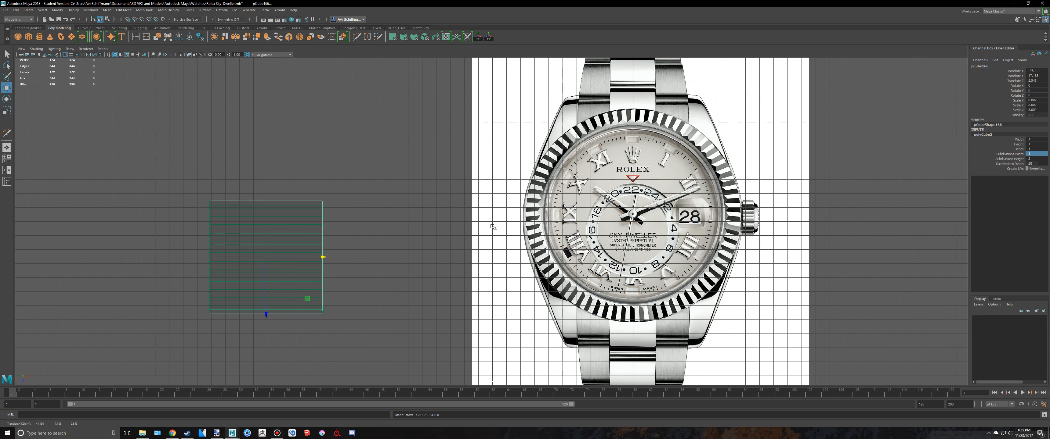
key(ctrl+z)
- Try to align the vertices along the cube's inner edge with the watch's vertical centre line in the top view
scroll(491, 223, up, 4)
alt+middle_drag(668, 245, 544, 190)
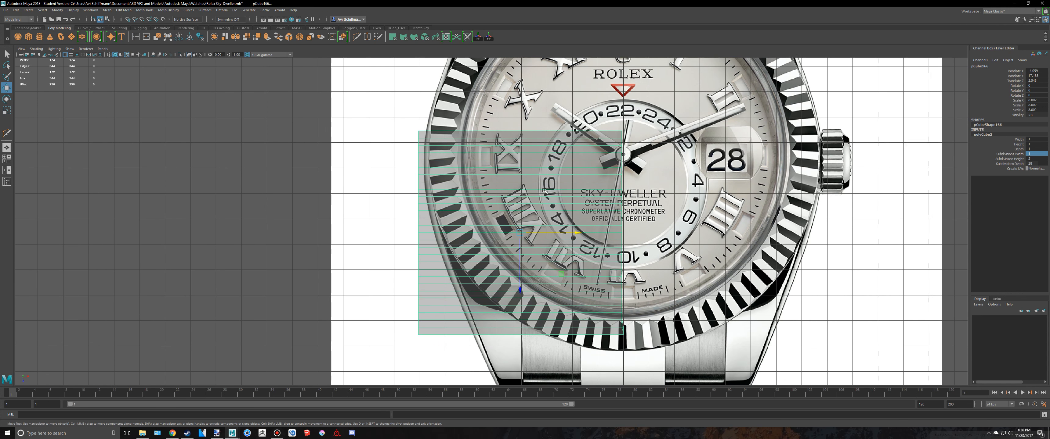
right_drag(439, 326, 408, 251)
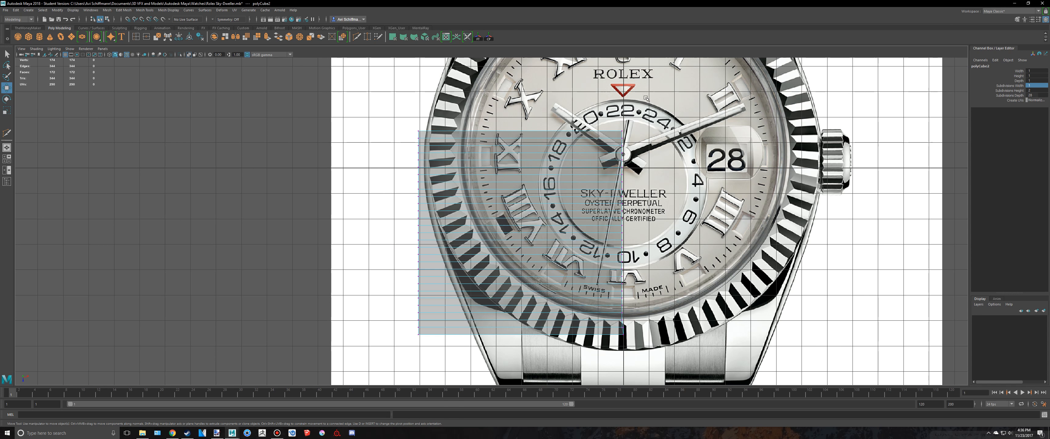
drag(692, 304, 713, 370)
alt+middle_drag(679, 264, 634, 272)
scroll(634, 272, up, 2)
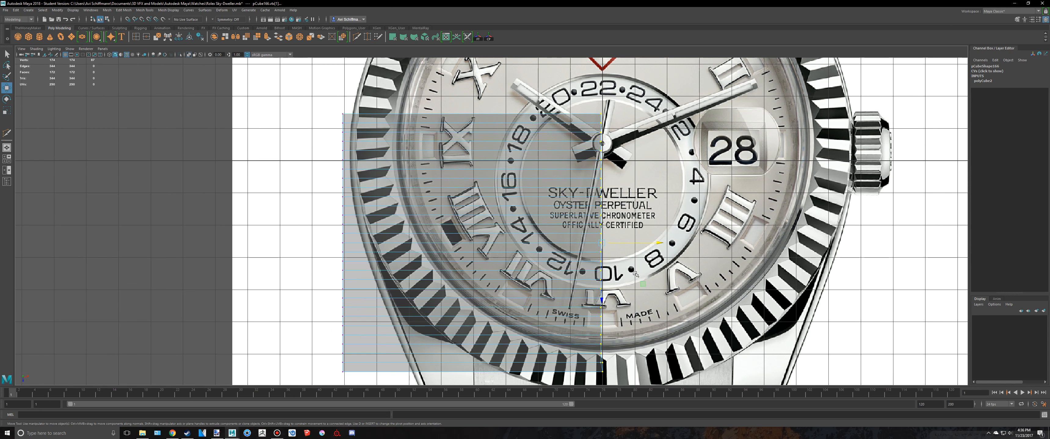
alt+middle_drag(635, 308, 603, 203)
scroll(603, 202, up, 3)
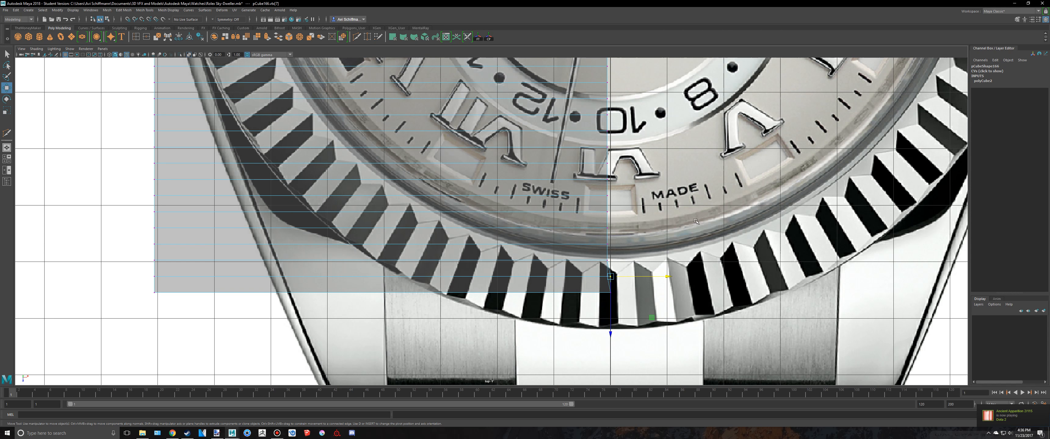
- Inspect the cube's corner vertex in the perspective view, and undo the vertex edits and the cube's earlier subdivisions
key(space)
key(f)
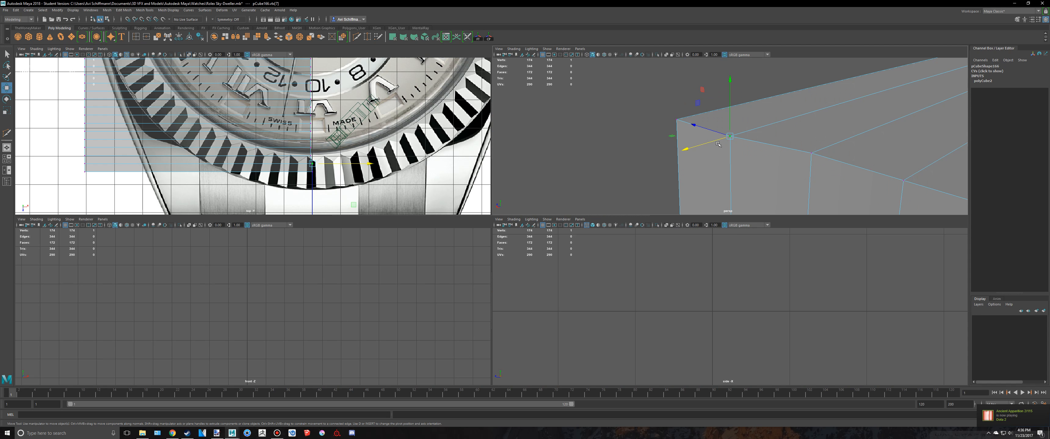
alt+drag(734, 141, 756, 143)
scroll(756, 143, down, 5)
key(ctrl+z)
key(ctrl+z)
key(ctrl+z)
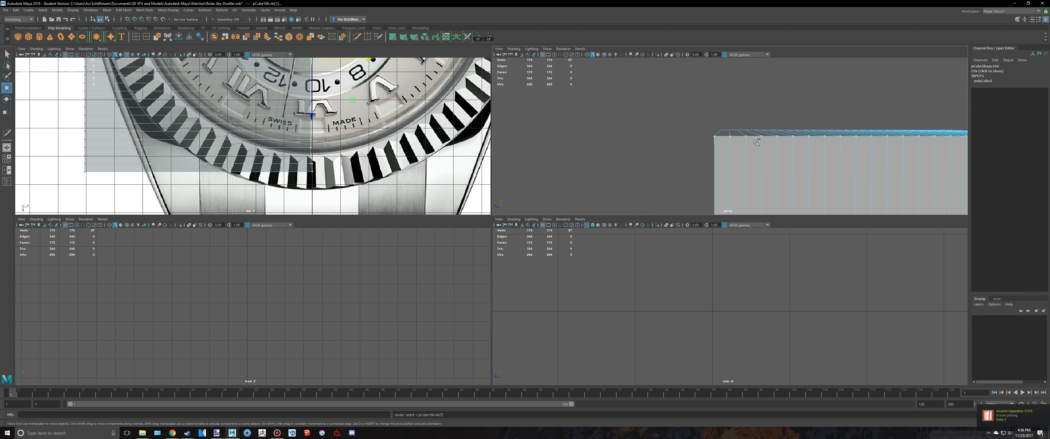
key(ctrl+z)
key(ctrl+z)
key(ctrl+z)
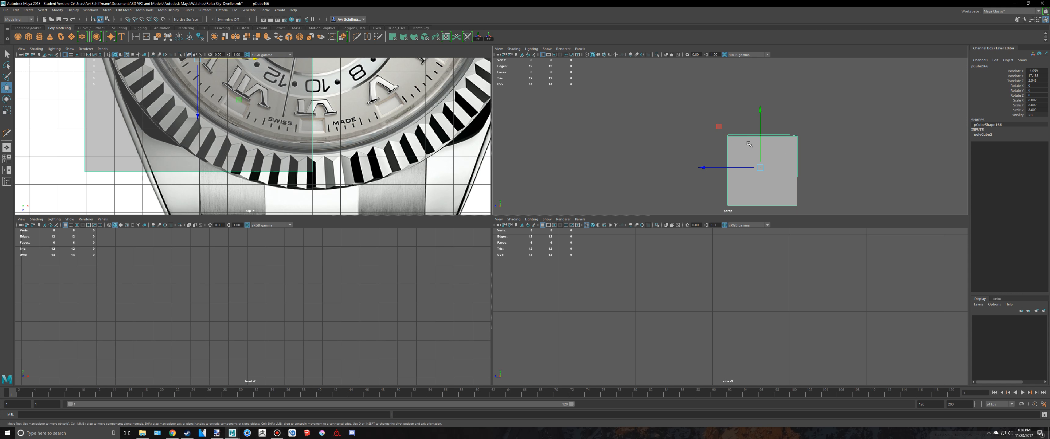
- Set the cube's depth subdivisions to 28
key(shift+z)
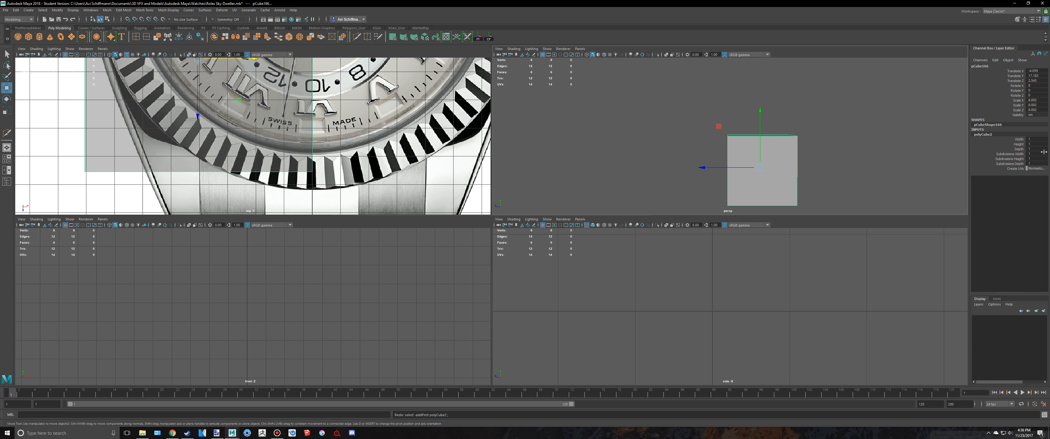
text(28)
key(Return)
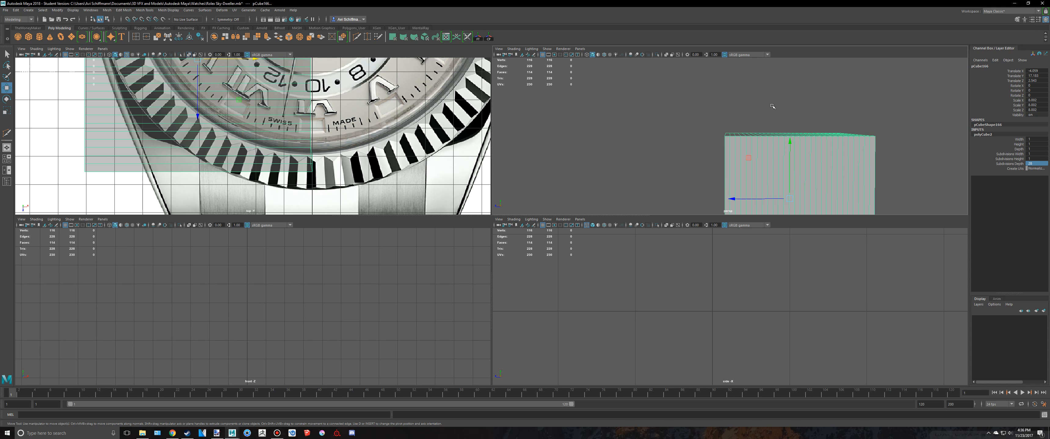
- Examine the subdivided cube in the perspective view and its inner edge against the watch's centre line in the top view
mouse_move(783, 107)
alt+mouse_down()
mouse_move(801, 122)
mouse_move(786, 109)
alt+mouse_up()
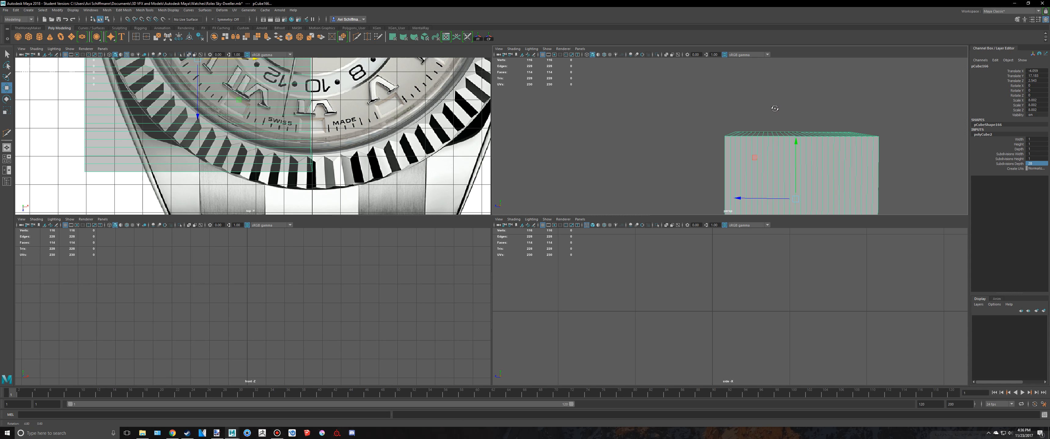
alt+right_drag(242, 113, 330, 151)
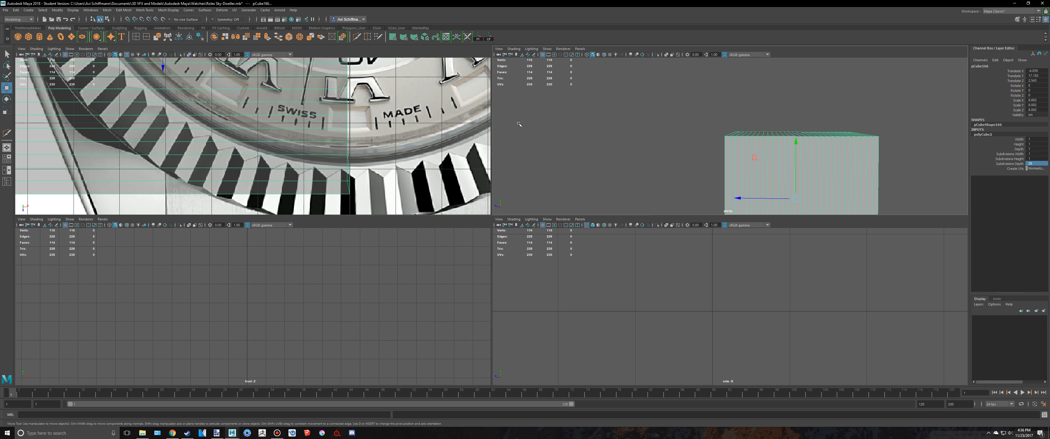
scroll(649, 134, down, 3)
alt+drag(649, 134, 649, 127)
scroll(855, 111, up, 6)
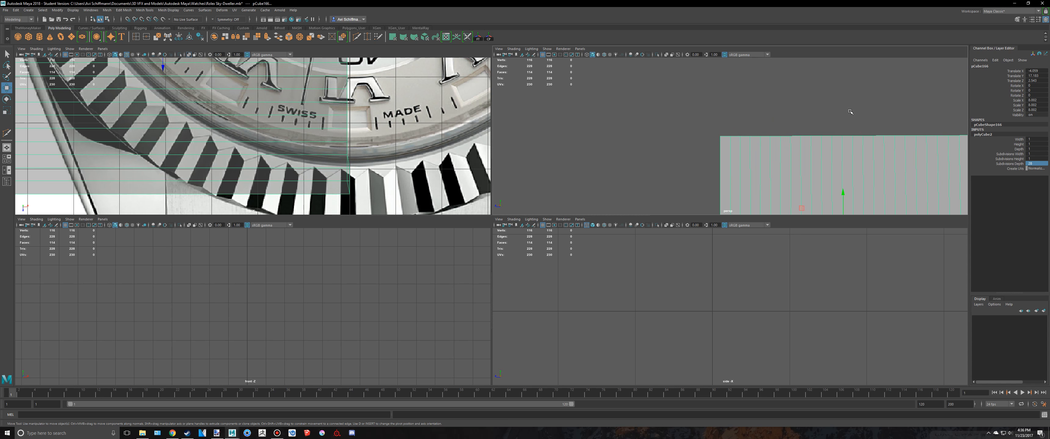
key(space)
scroll(544, 206, down, 3)
key(space)
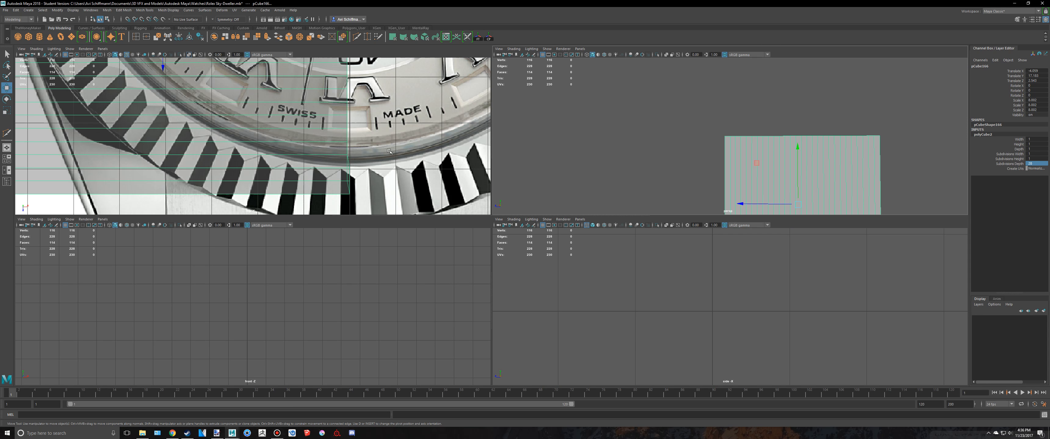
scroll(388, 137, down, 5)
key(space)
scroll(565, 214, up, 4)
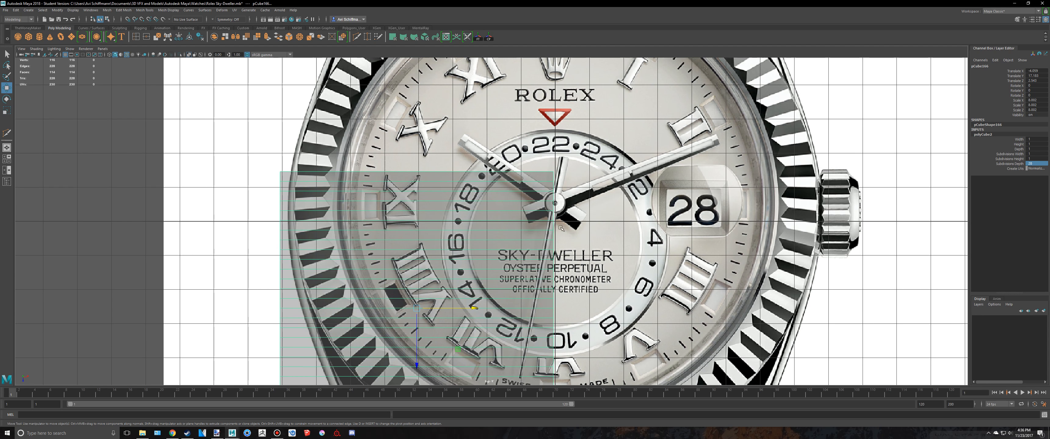
alt+middle_drag(561, 228, 576, 84)
scroll(614, 180, up, 4)
alt+middle_drag(624, 318, 540, 217)
scroll(539, 216, up, 2)
- Select the misaligned vertex near the cube's lower inner corner and frame it in the perspective view for moving
key(q)
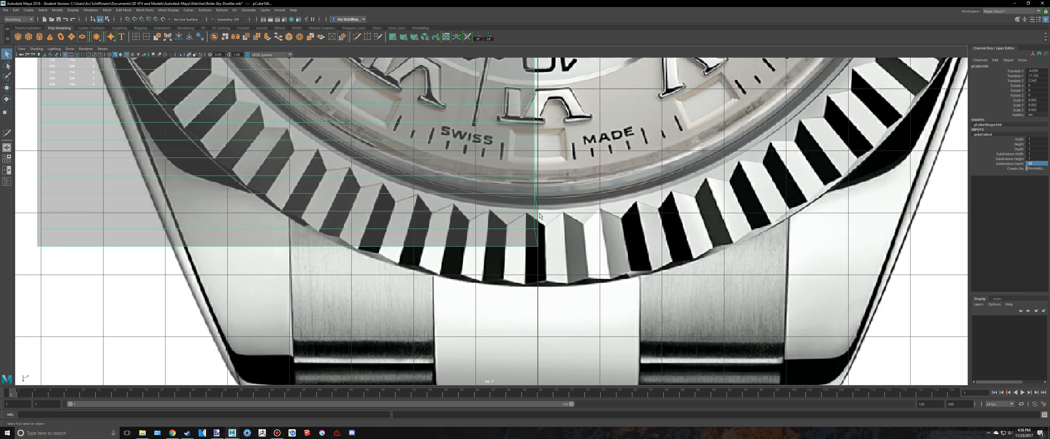
right_drag(539, 216, 526, 221)
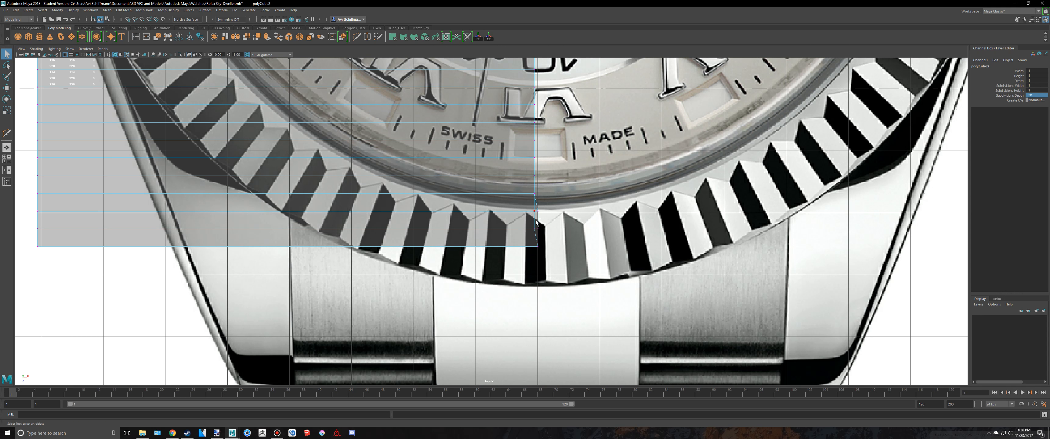
drag(530, 219, 544, 206)
key(space)
key(space)
scroll(755, 164, down, 3)
key(f)
alt+drag(634, 190, 651, 230)
alt+middle_drag(651, 230, 576, 225)
key(w)
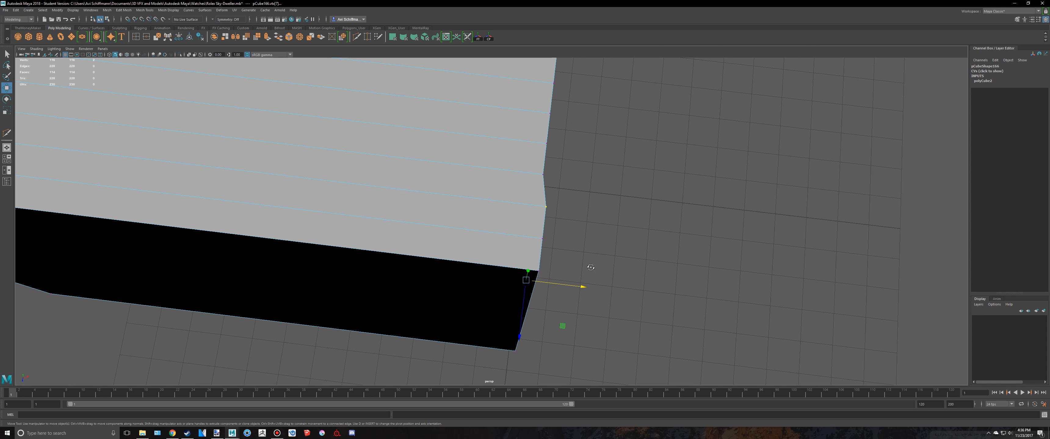
- Snap the misaligned vertices near the end of the cube's inner top edge into line with the neighbouring vertices
alt+drag(591, 267, 570, 200)
key(v)
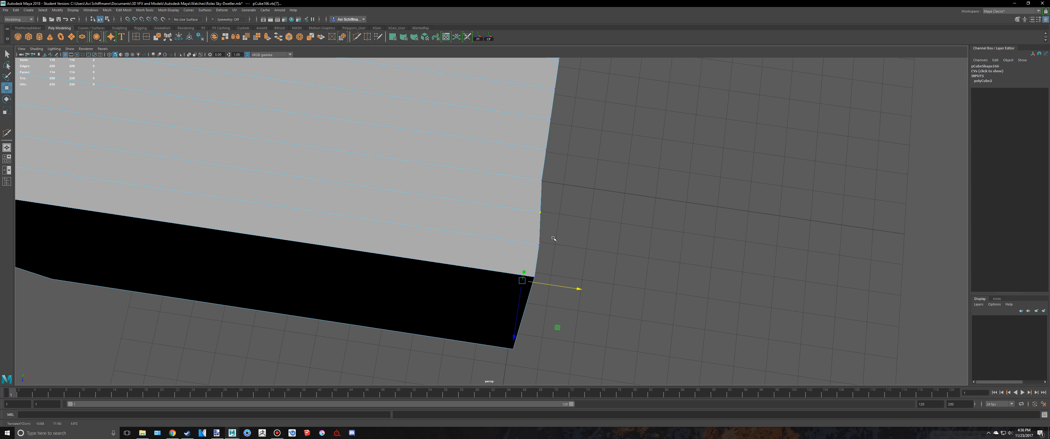
click(541, 245)
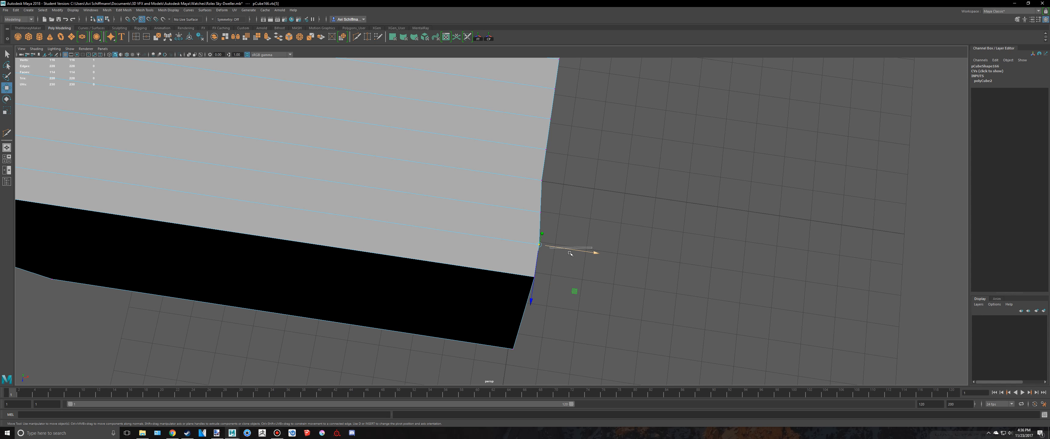
drag(568, 246, 534, 239)
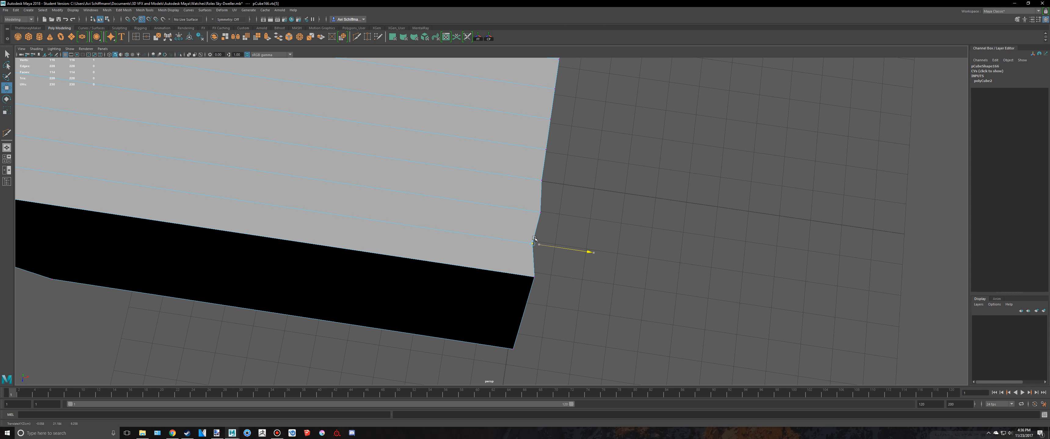
click(541, 213)
key(v)
drag(574, 217, 565, 216)
- Align the upper and lower vertices of the cube's inner corner with the straight inner edge
click(534, 277)
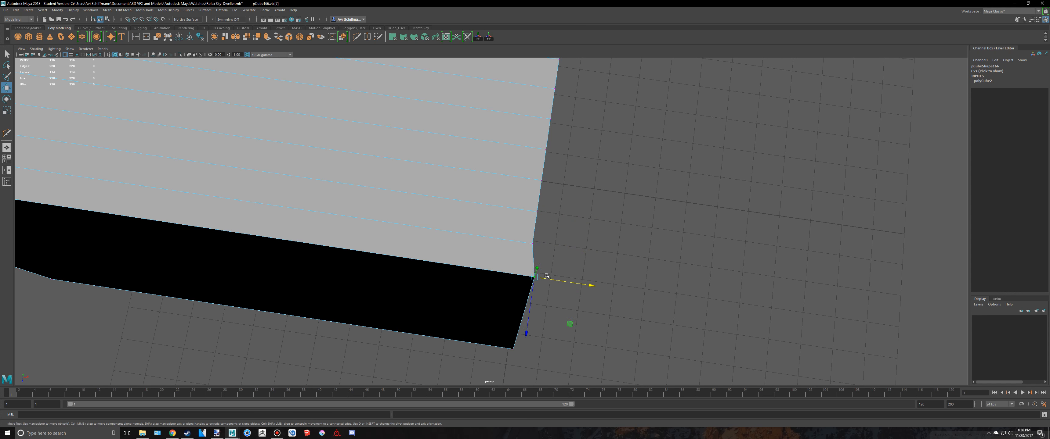
alt+drag(558, 275, 580, 287)
click(546, 256)
key(b)
key(ctrl+z)
click(513, 289)
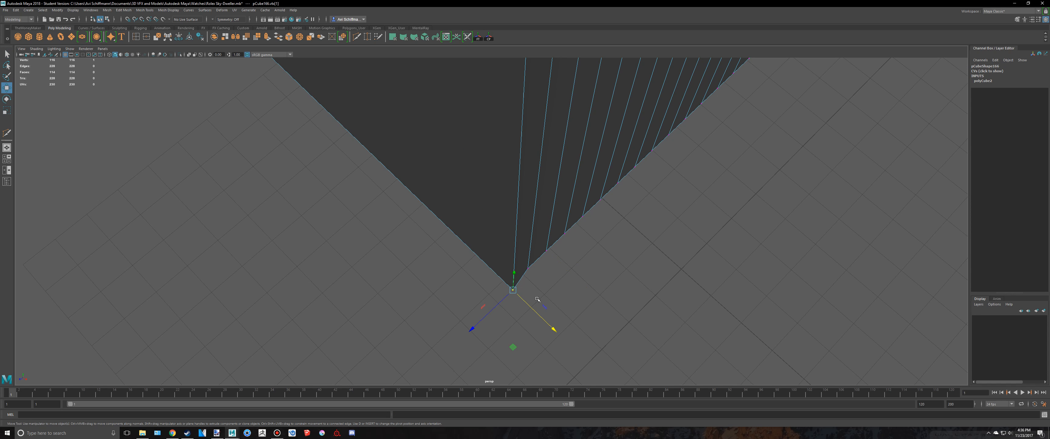
alt+drag(550, 325, 660, 222)
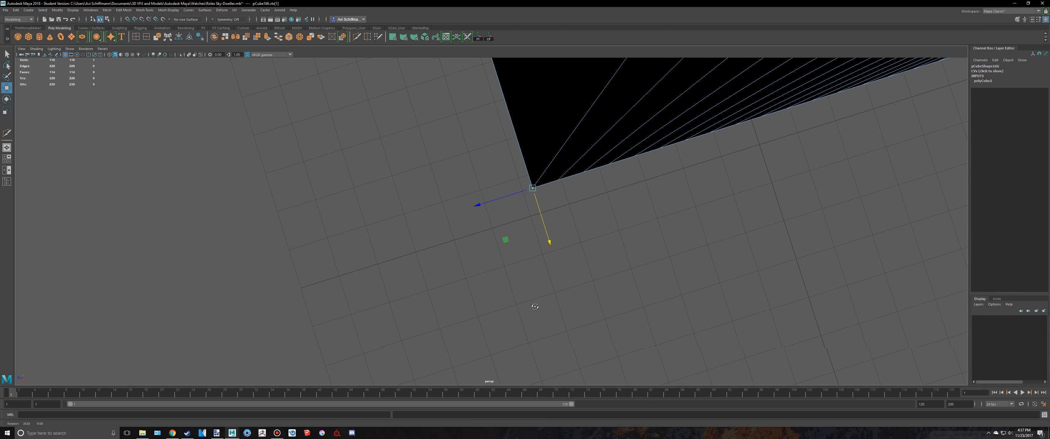
- Select all vertices along the cube's inner edge in the top view and snap them to the vertical grid line at the watch's centre
key(space)
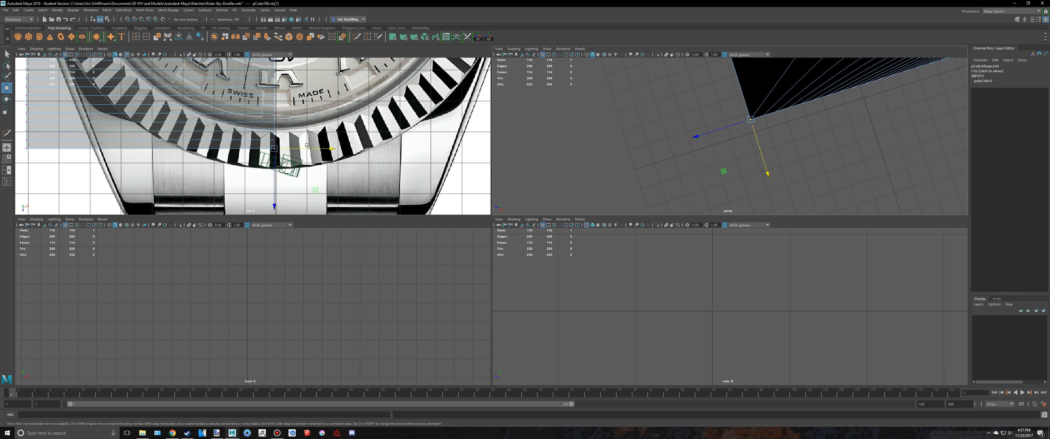
scroll(308, 146, up, 4)
scroll(308, 145, down, 8)
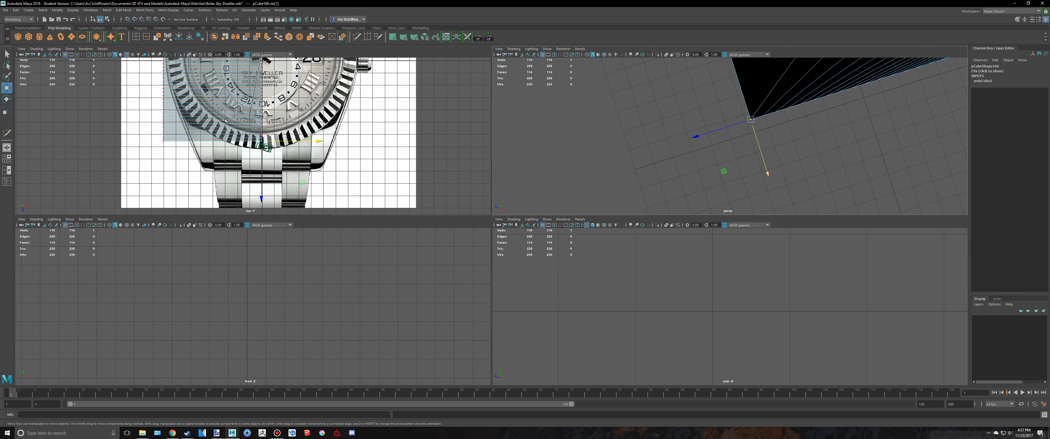
key(space)
scroll(390, 286, up, 6)
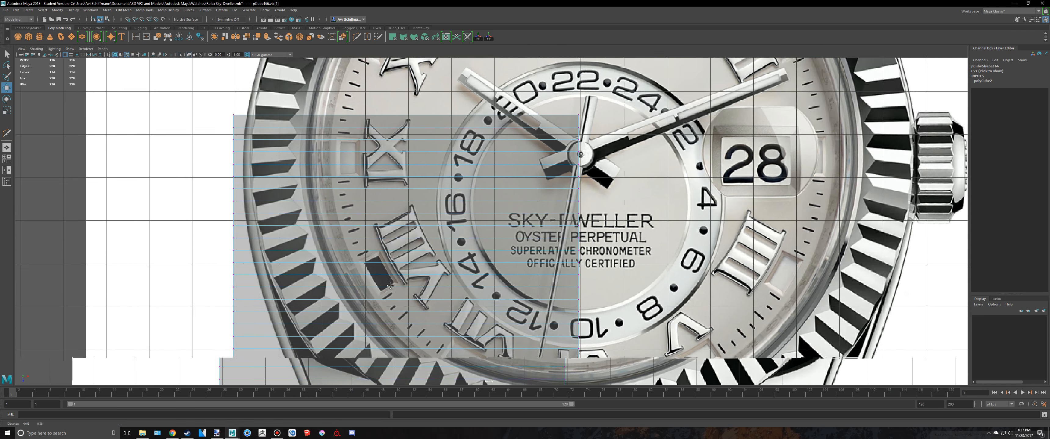
scroll(390, 286, down, 2)
scroll(545, 161, up, 4)
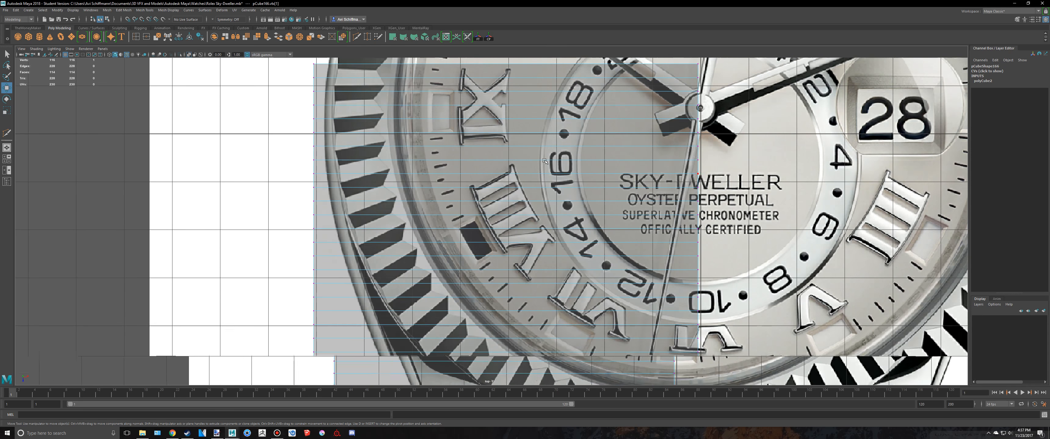
scroll(544, 161, down, 2)
drag(722, 361, 723, 363)
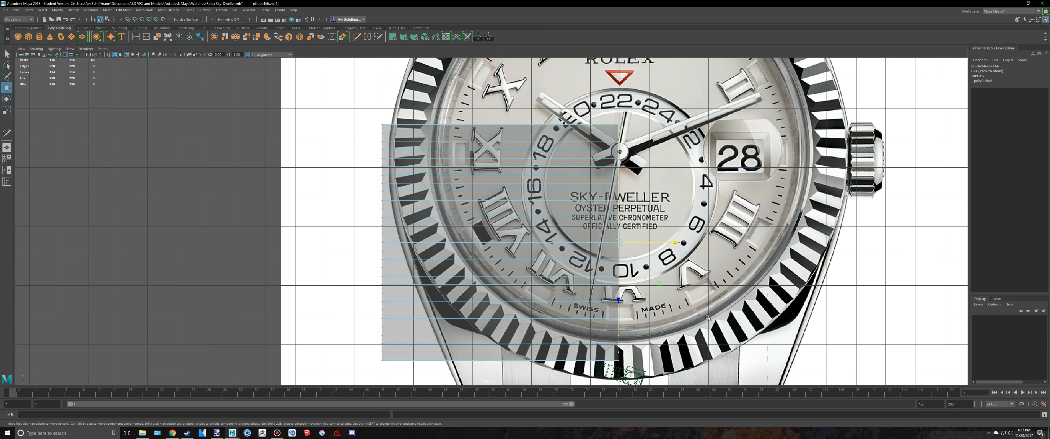
alt+middle_drag(693, 284, 632, 248)
scroll(615, 213, up, 2)
alt+middle_drag(615, 214, 577, 239)
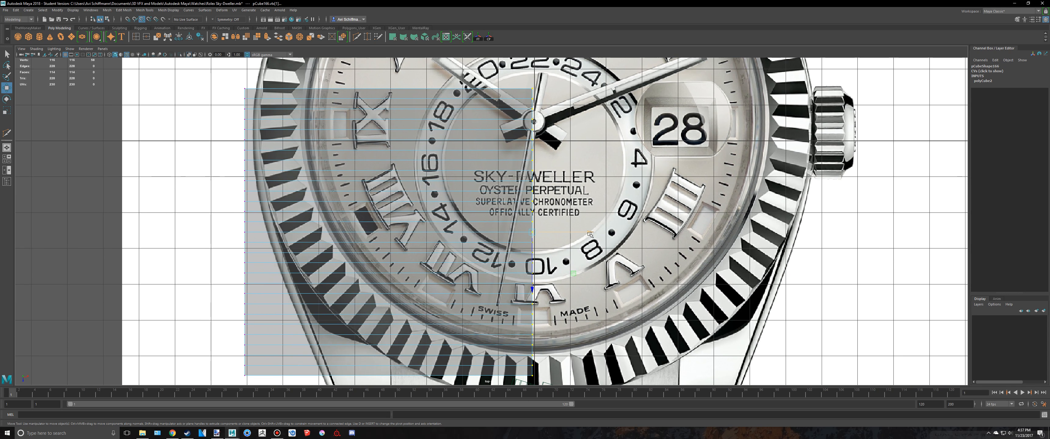
drag(590, 235, 592, 233)
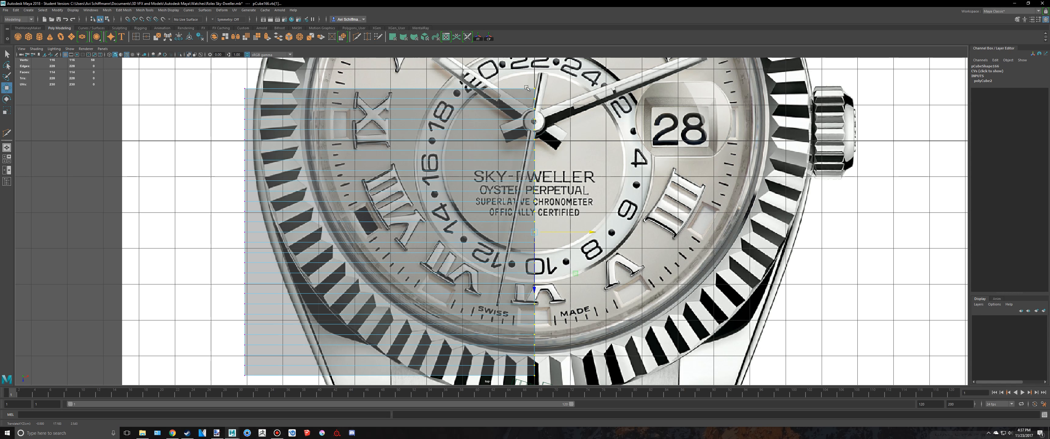
- Select the upper rows of the cube's vertices across its full width in the top view
scroll(527, 88, down, 2)
scroll(718, 167, up, 2)
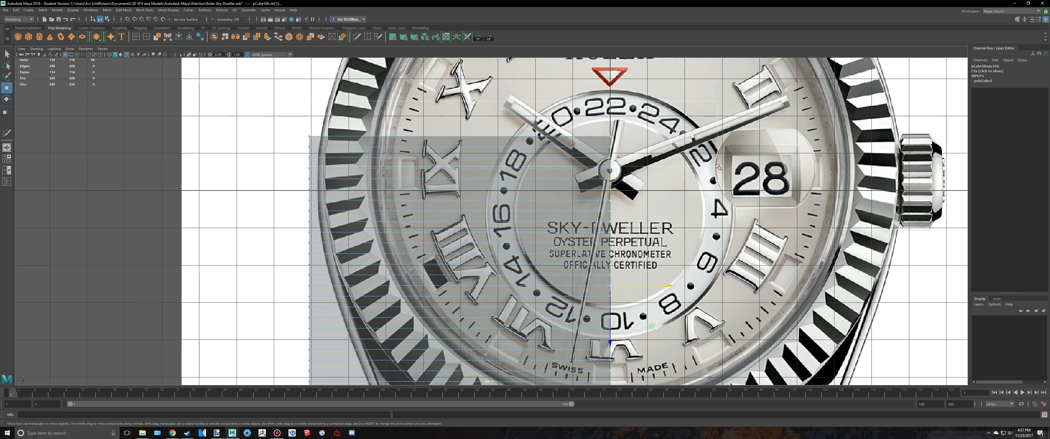
drag(718, 167, 714, 143)
drag(694, 223, 694, 223)
scroll(503, 247, down, 3)
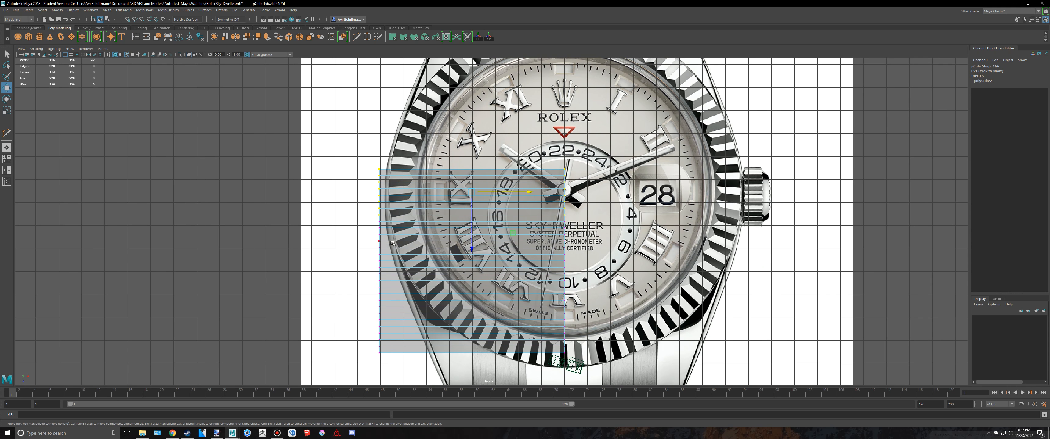
- Move the whole cube down until its upper edge lies on the horizontal centre grid line, and return to vertex editing
right_drag(390, 237, 416, 225)
scroll(428, 240, up, 2)
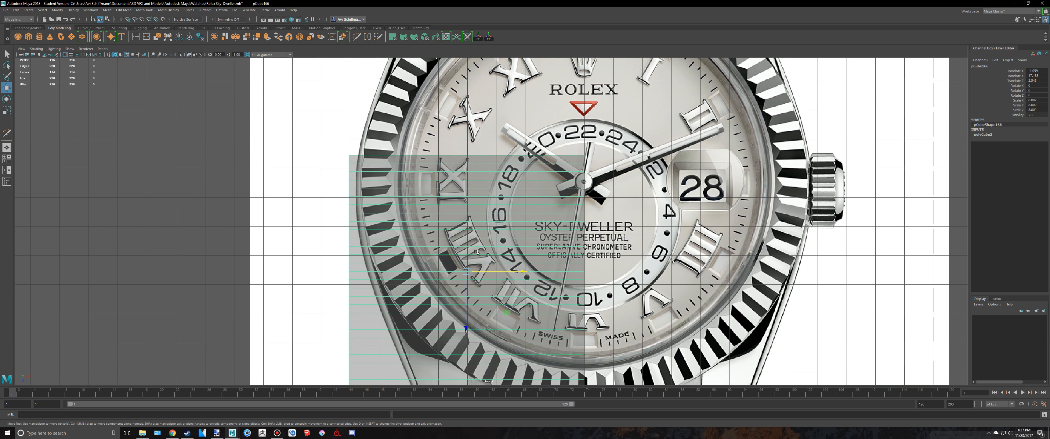
drag(467, 326, 467, 369)
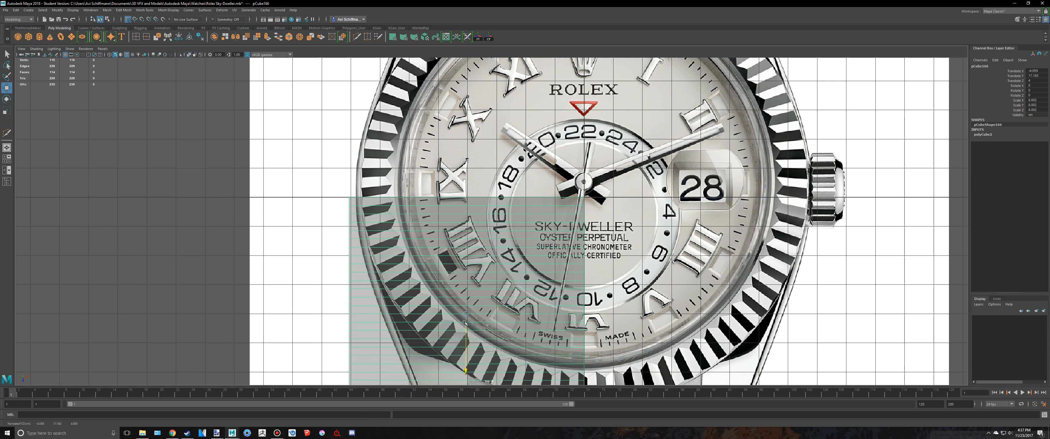
scroll(488, 221, up, 2)
right_drag(313, 195, 285, 196)
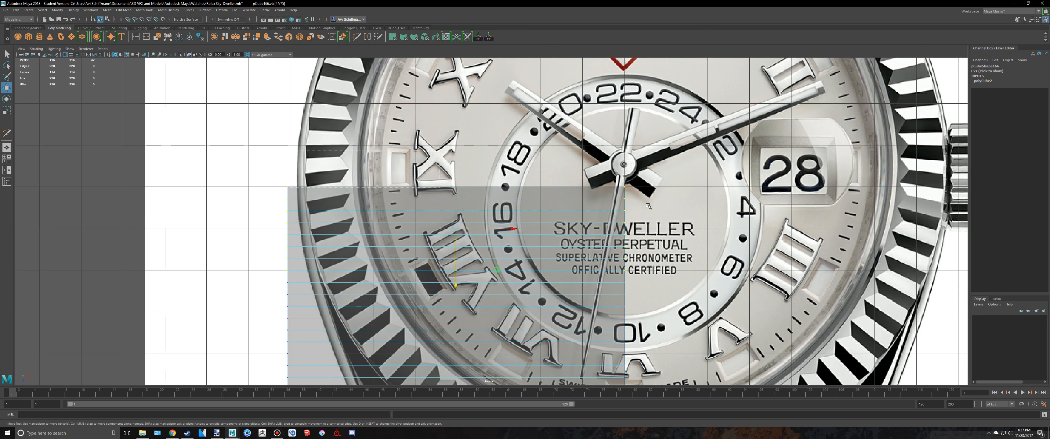
- Check the cube's position against the whole watch in the top view with the cube in object mode
alt+middle_drag(413, 163, 527, 209)
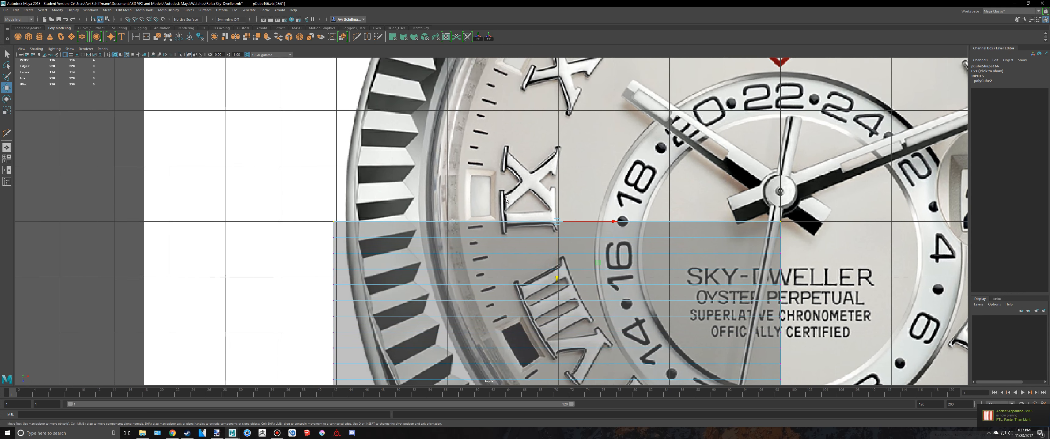
alt+right_drag(527, 209, 565, 142)
alt+middle_drag(565, 142, 563, 121)
alt+right_drag(563, 121, 510, 77)
alt+middle_drag(509, 78, 492, 102)
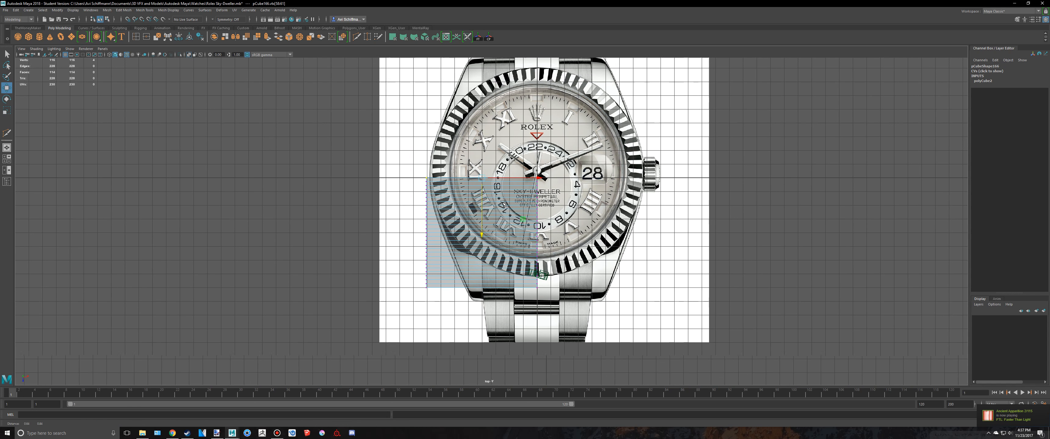
key(q)
right_drag(449, 259, 481, 240)
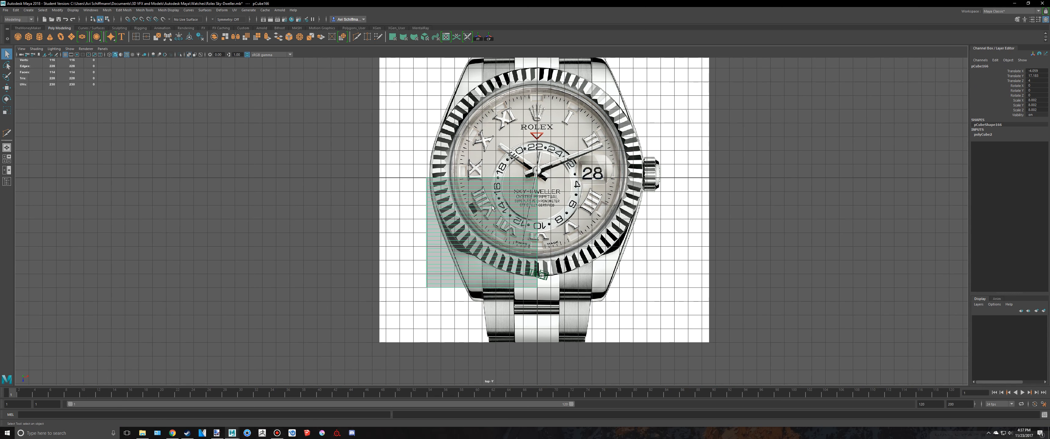
alt+right_drag(499, 233, 511, 230)
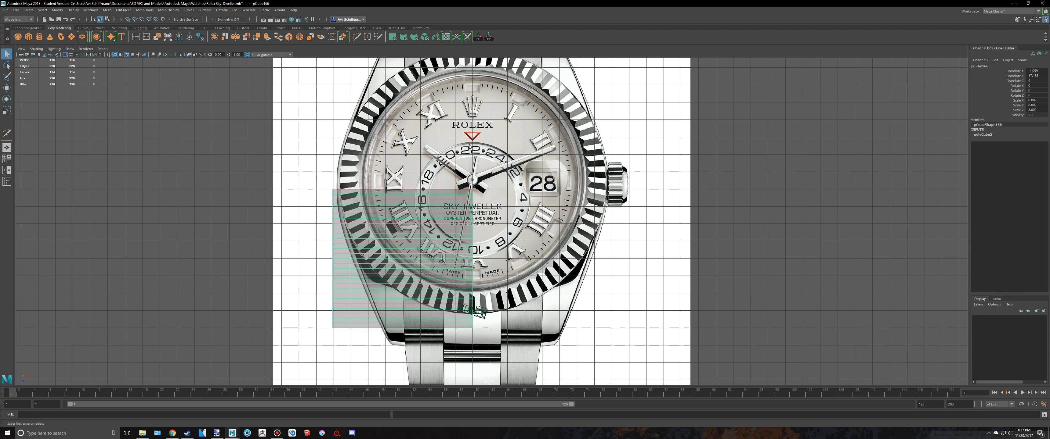
alt+right_drag(471, 146, 527, 163)
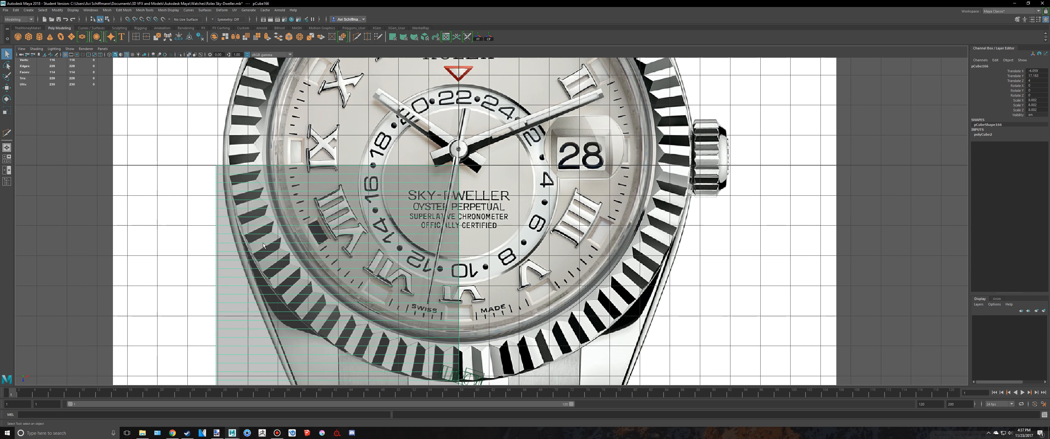
- Return the cube to vertex editing and hide the grid in the top view
alt+middle_drag(237, 226, 381, 254)
scroll(321, 219, up, 2)
scroll(380, 253, up, 4)
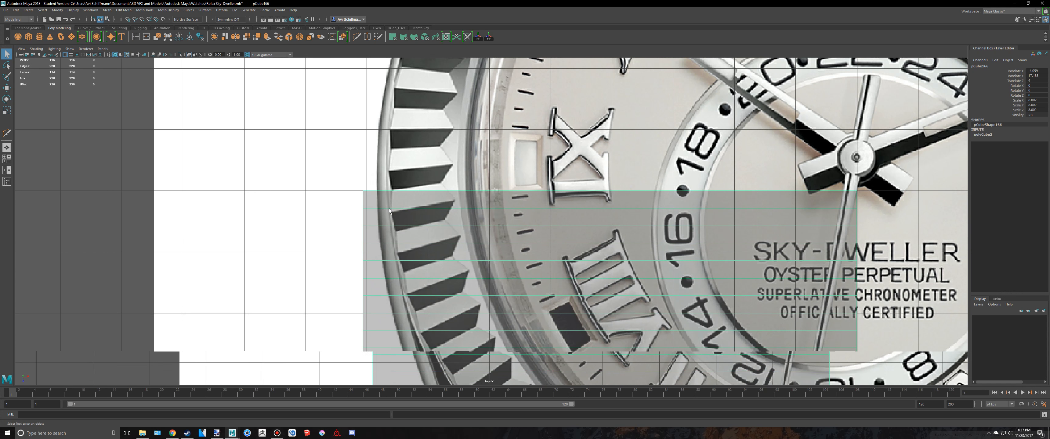
right_drag(364, 210, 364, 194)
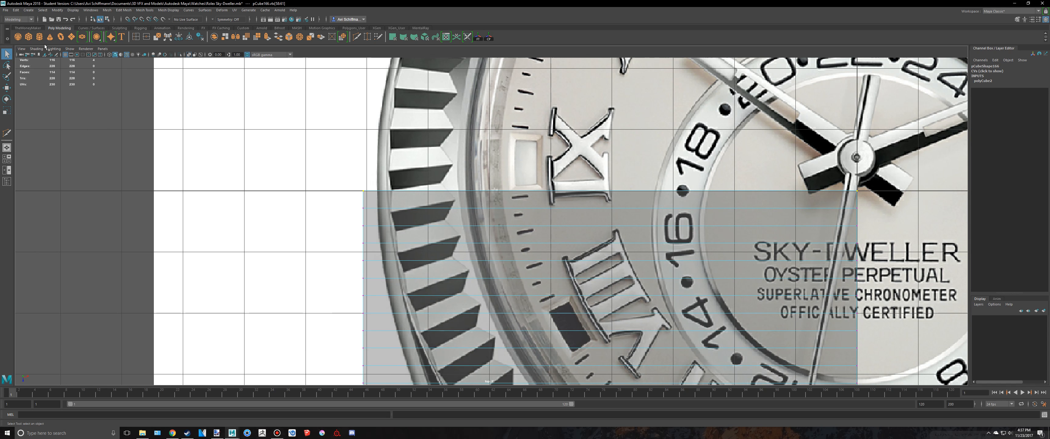
click(65, 55)
- Move the cube's upper outer corner vertex inward onto the outer edge of the watch case
scroll(286, 169, up, 4)
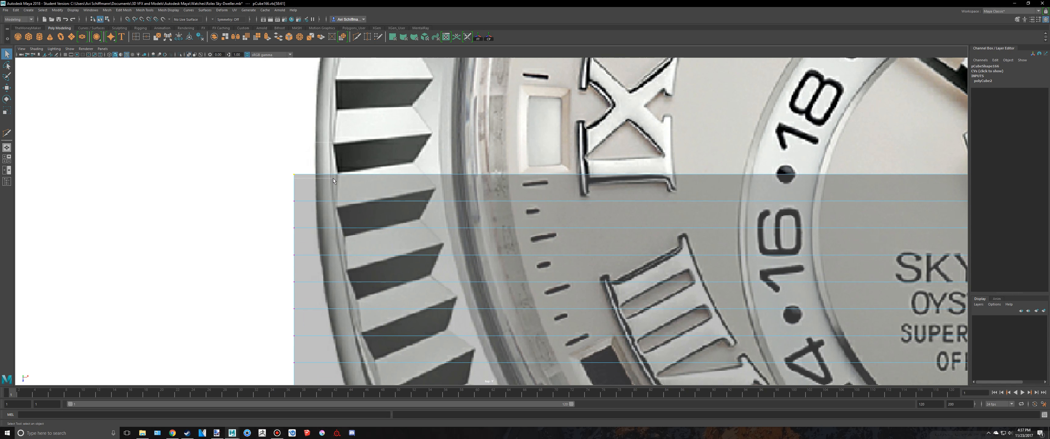
drag(333, 178, 335, 178)
alt+middle_drag(335, 178, 493, 236)
key(w)
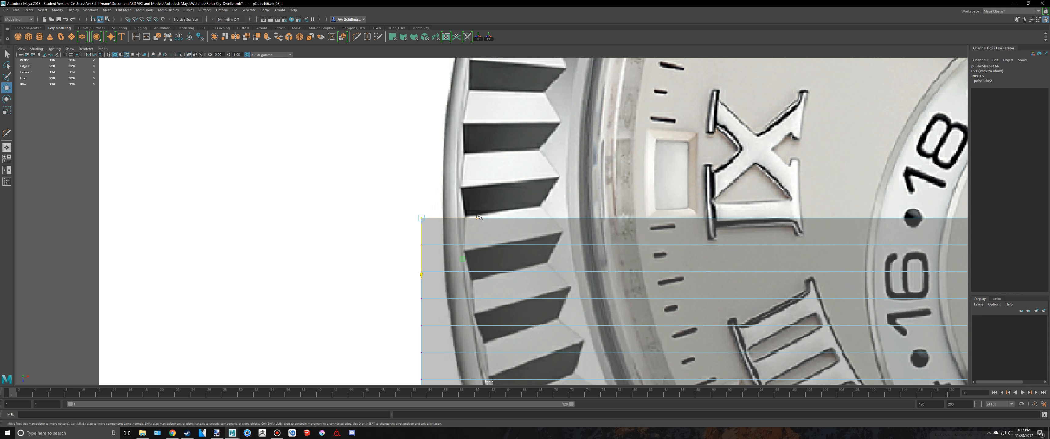
drag(479, 217, 500, 219)
- Move the second and third vertices of the cube's outer side inward onto the case's outer edge
scroll(349, 284, up, 5)
key(q)
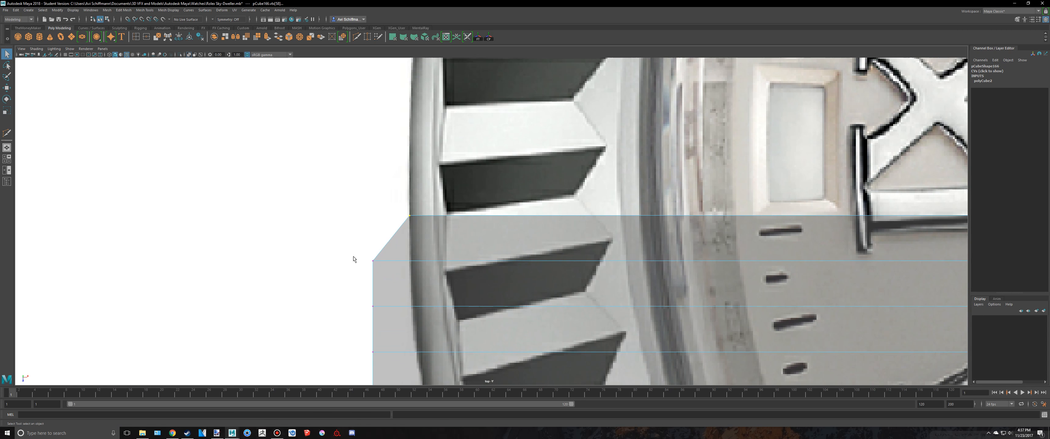
key(w)
drag(354, 257, 470, 268)
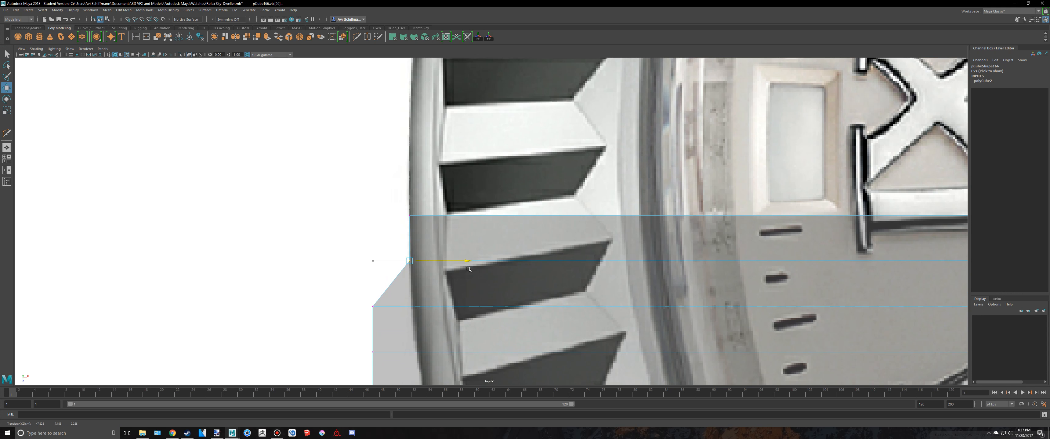
click(373, 307)
drag(422, 310, 463, 313)
- Switch to the browser and view the side-view photo comparing the Submariner and Deepsea cases
key(alt+Tab)
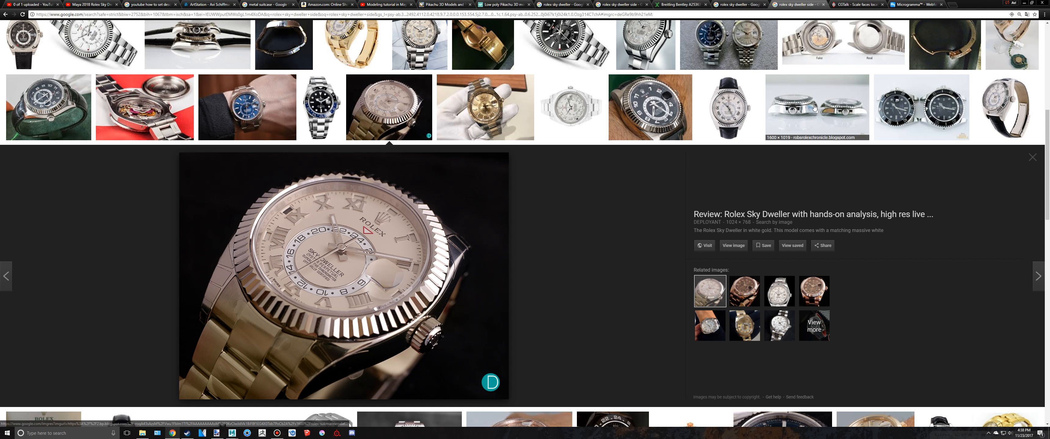
click(815, 118)
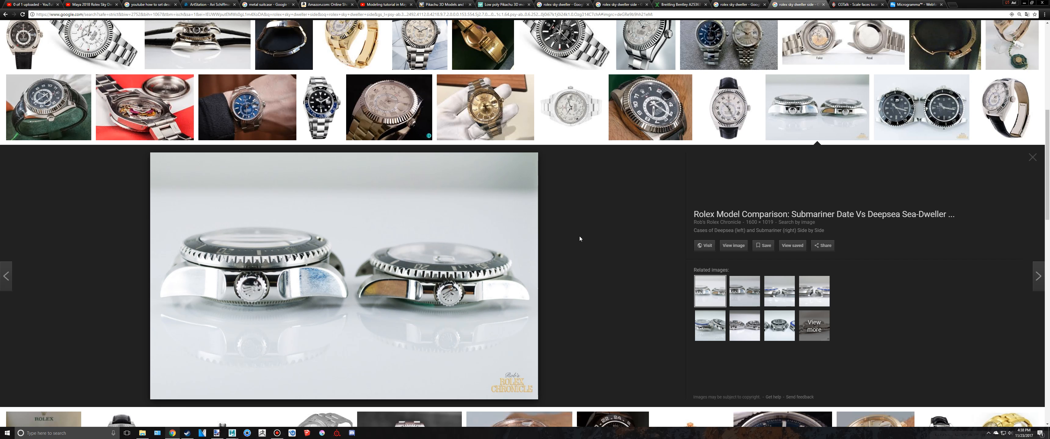
- Switch back to Maya and move the fourth vertex of the cube's outer side onto the case's outer edge
key(alt+Tab)
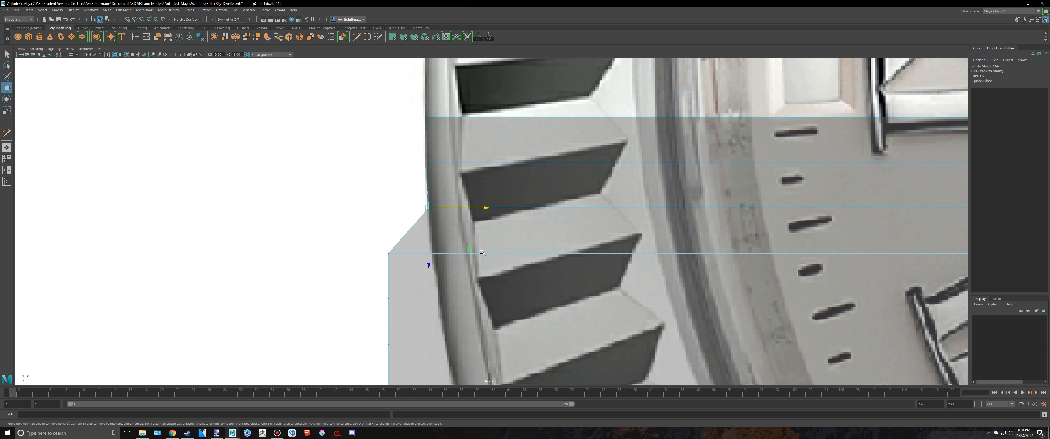
drag(447, 255, 490, 259)
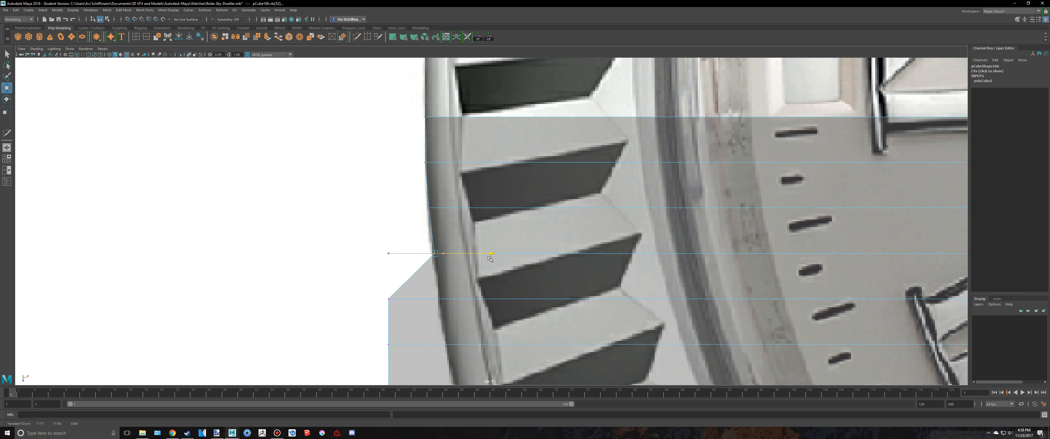
- Switch to the browser, browse the Rolex side-view image results and open the Sea Dweller 4000 side photo
key(alt+Tab)
scroll(857, 157, up, 5)
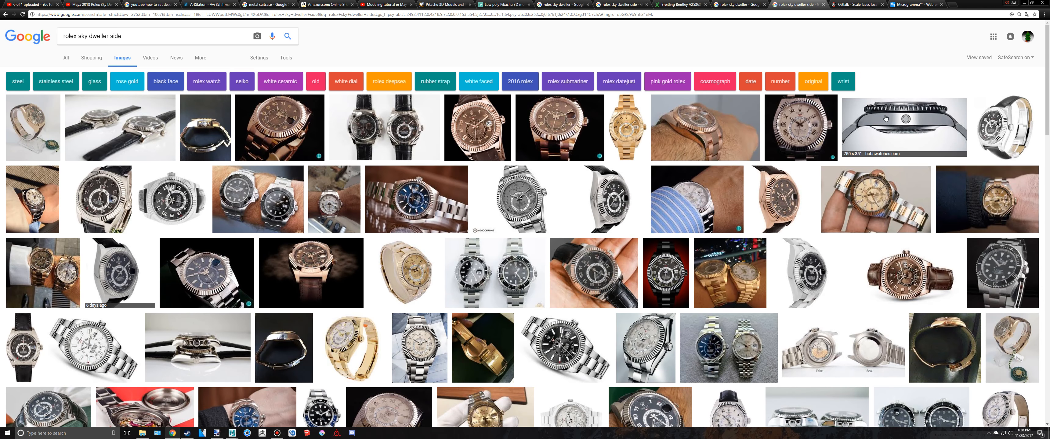
click(885, 117)
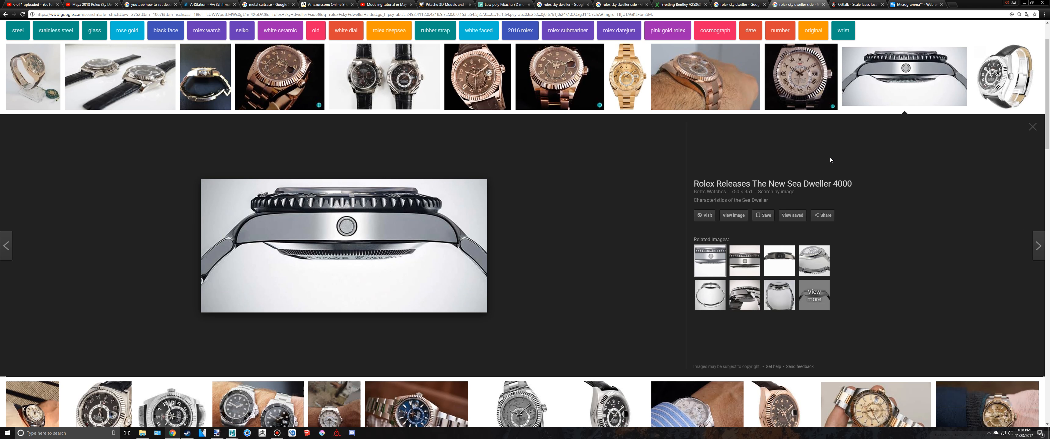
scroll(437, 245, down, 5)
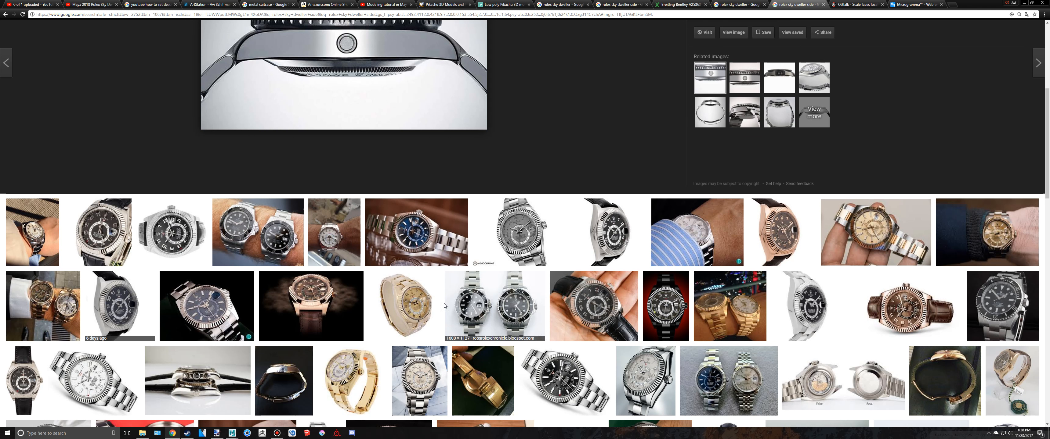
click(422, 321)
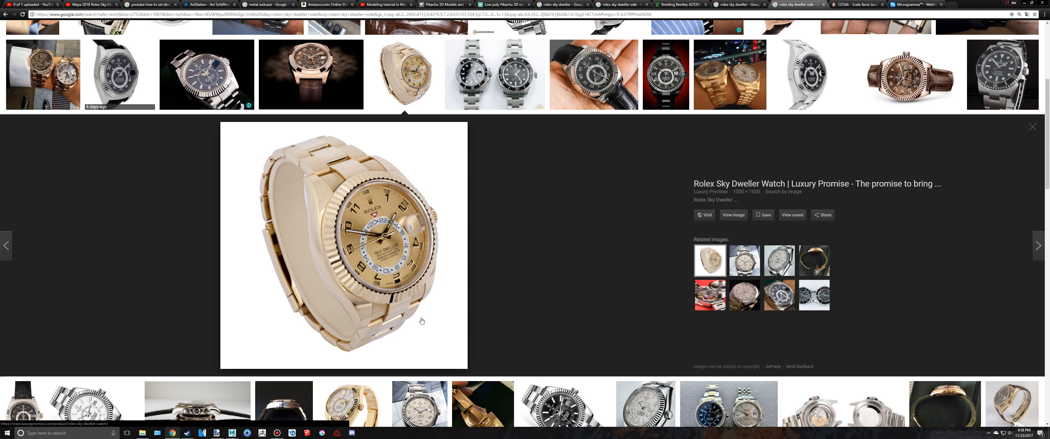
scroll(422, 321, up, 5)
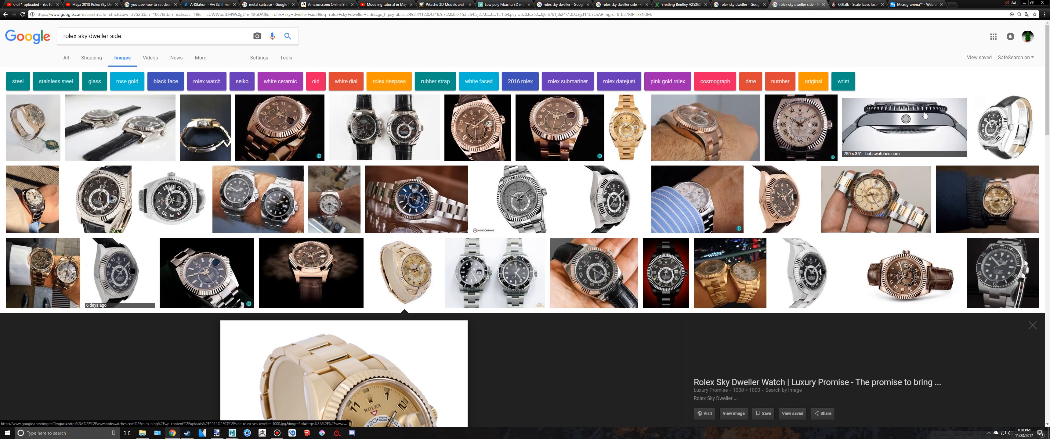
click(923, 116)
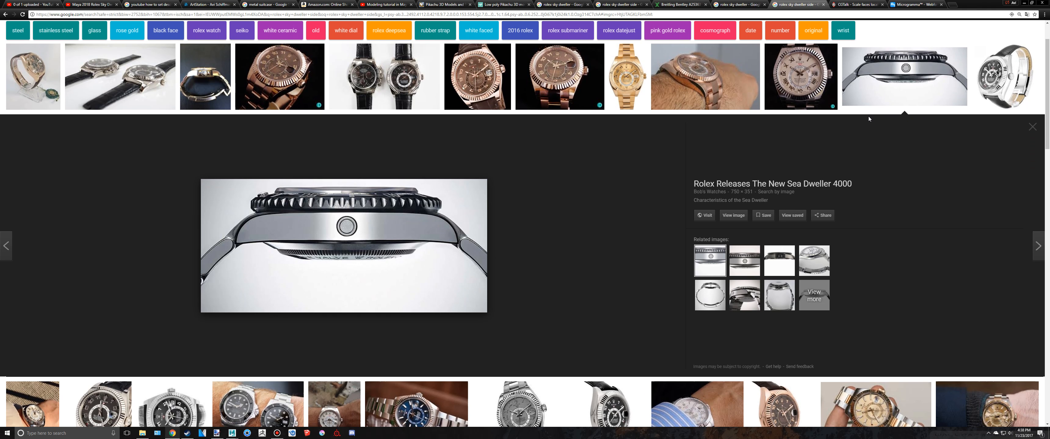
- Save the Sea Dweller 4000 side photo to the Blueprints folder as RolexSkyDwellerSide
right_click(416, 237)
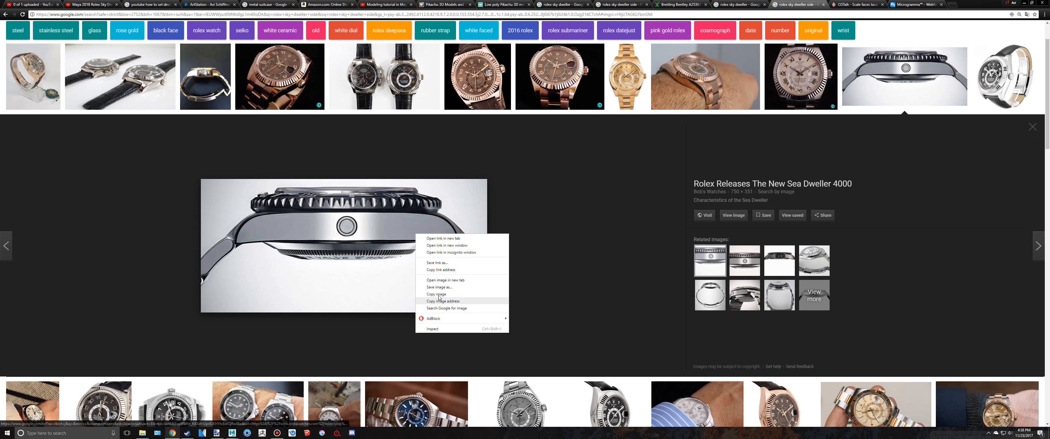
click(439, 287)
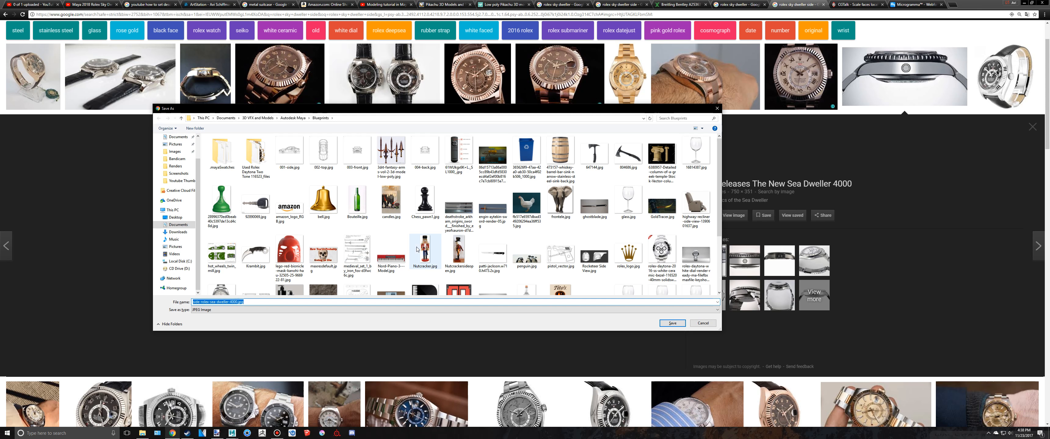
text(olex)
text(RolexSkyD)
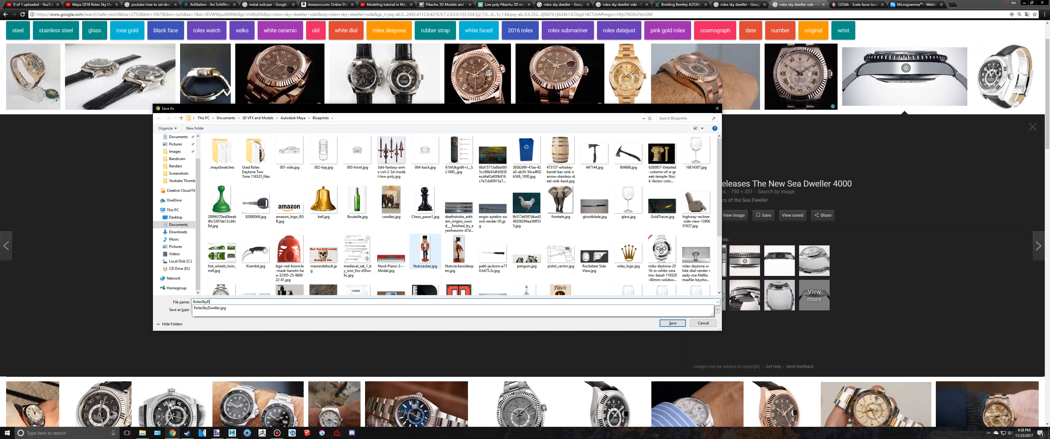
text(wellerSide)
key(Return)
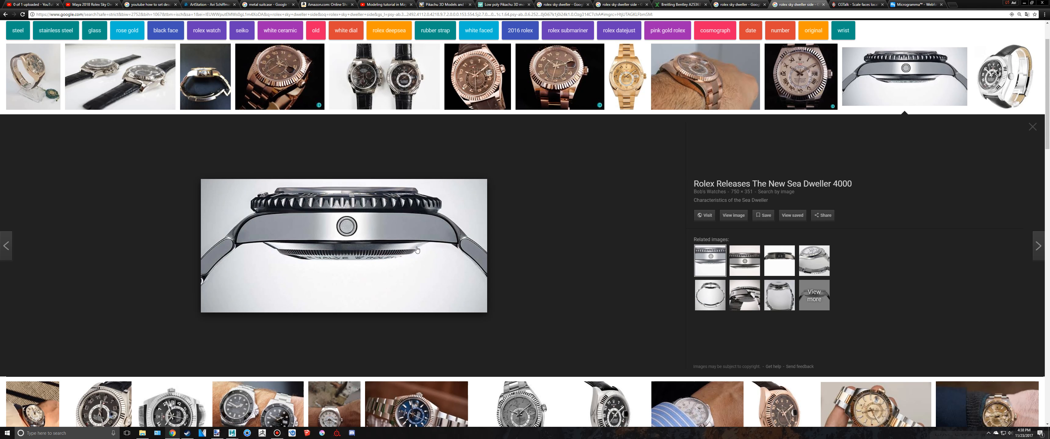
- Dismiss the download bar and view the related side photo showing the watch with its full bracelet
click(1043, 420)
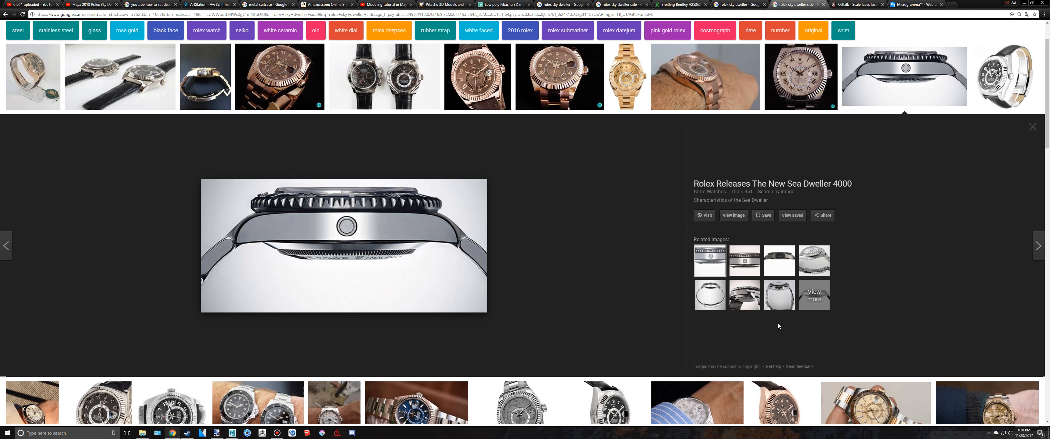
click(704, 299)
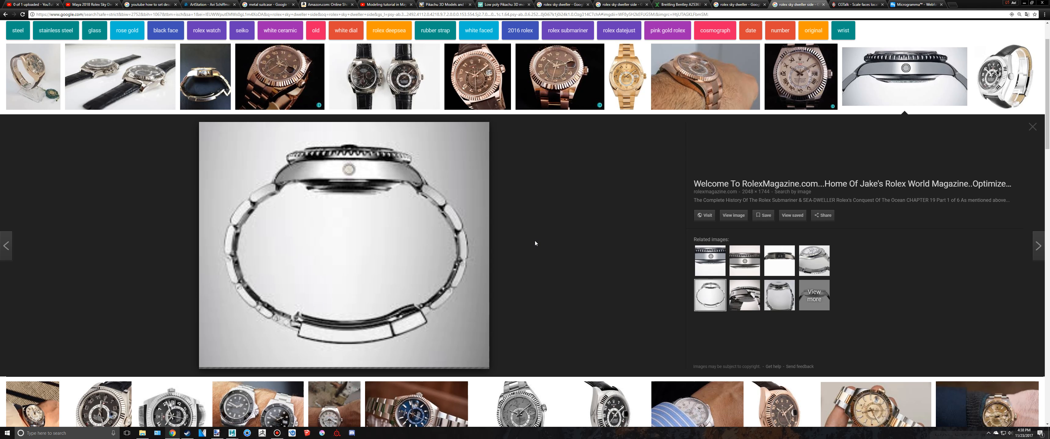
- Switch back to Maya and move the fifth vertex of the cube's outer side onto the case's outer edge
key(alt+Tab)
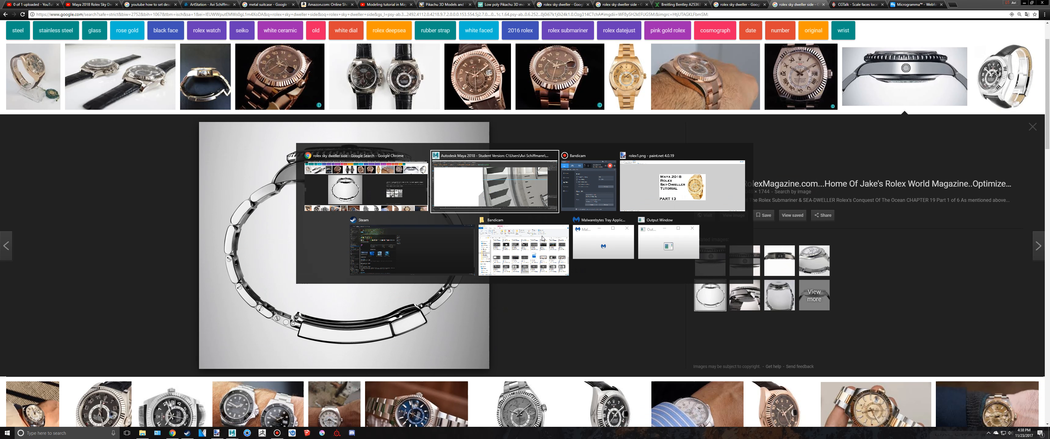
click(388, 299)
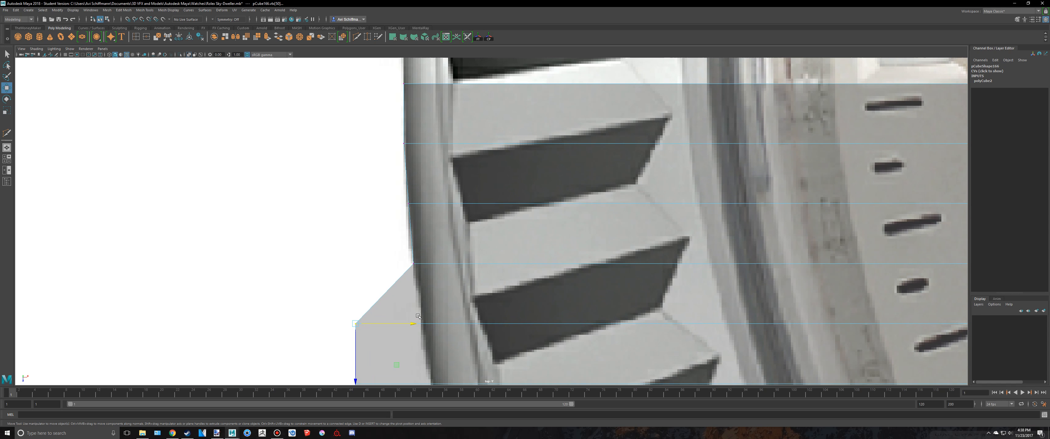
scroll(421, 267, up, 3)
drag(436, 268, 494, 276)
alt+middle_drag(491, 306, 499, 212)
- Move the sixth and seventh outer-side vertices onto the case's outer edge and briefly check the smooth preview
key(q)
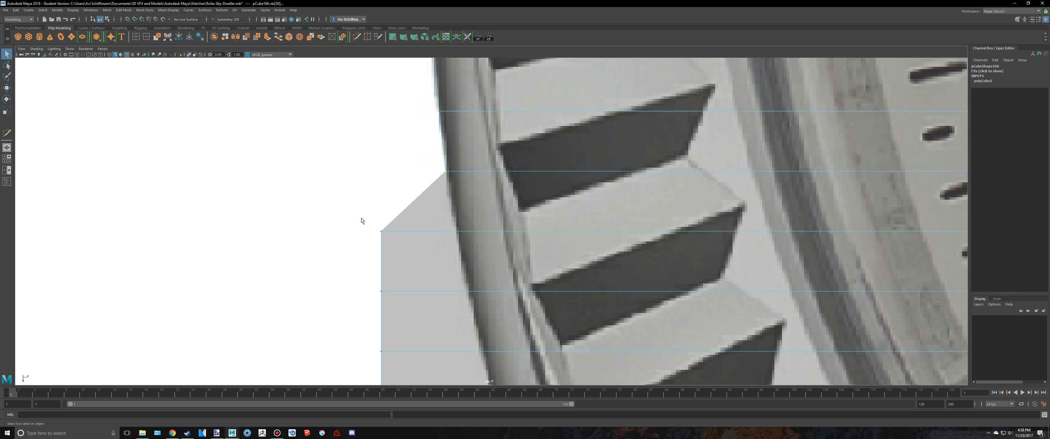
key(w)
middle_drag(431, 234, 506, 245)
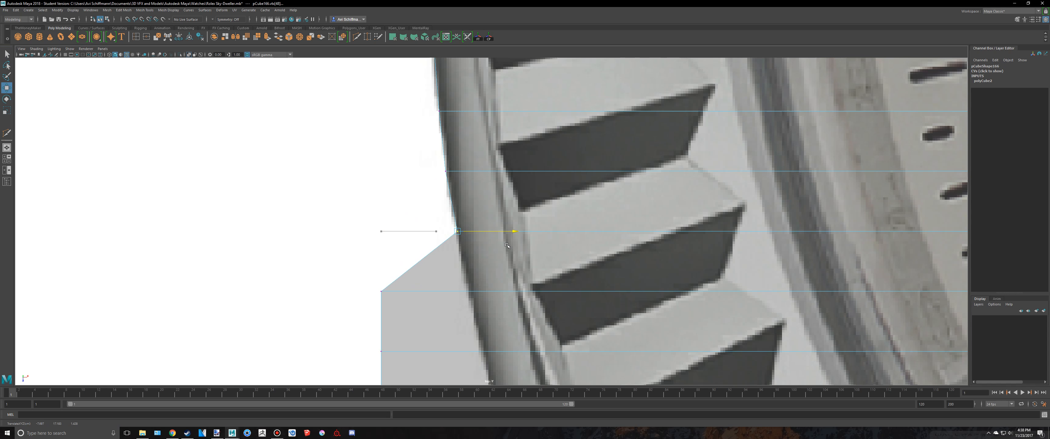
drag(333, 280, 518, 303)
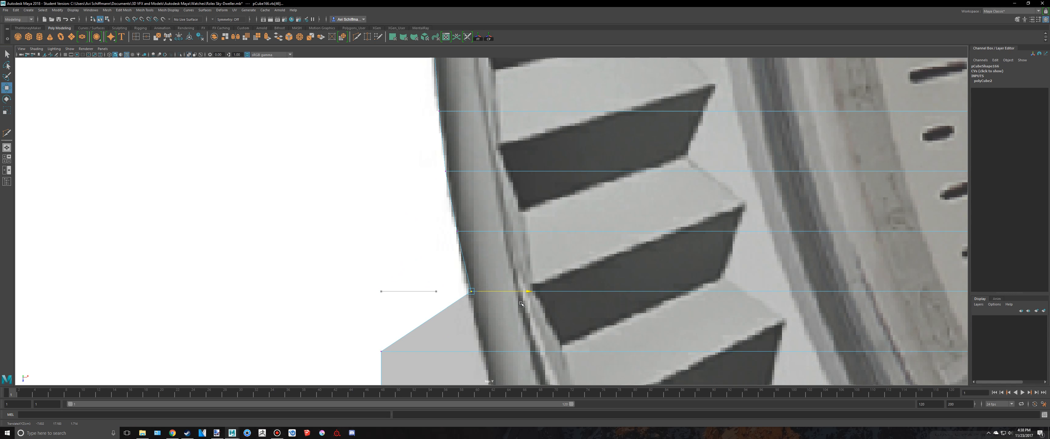
key(3)
key(1)
- Move the eighth and ninth vertices of the cube's outer side inward onto the case's outer edge
alt+middle_drag(413, 346, 431, 228)
drag(358, 216, 566, 262)
alt+middle_drag(448, 321, 458, 227)
key(q)
key(w)
drag(458, 226, 576, 226)
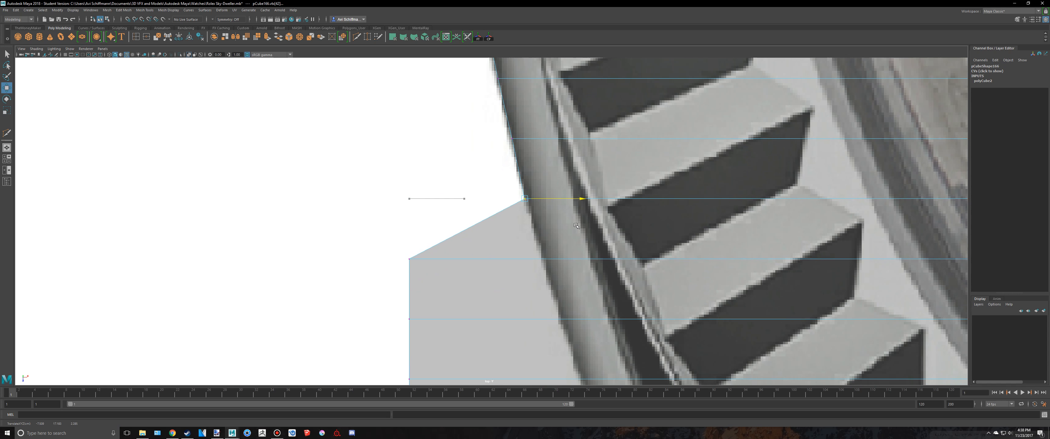
- Move the tenth and eleventh vertices of the cube's outer side inward onto the case's outer edge
alt+middle_drag(548, 278, 575, 194)
key(q)
key(w)
drag(382, 146, 616, 201)
alt+middle_drag(538, 223, 538, 132)
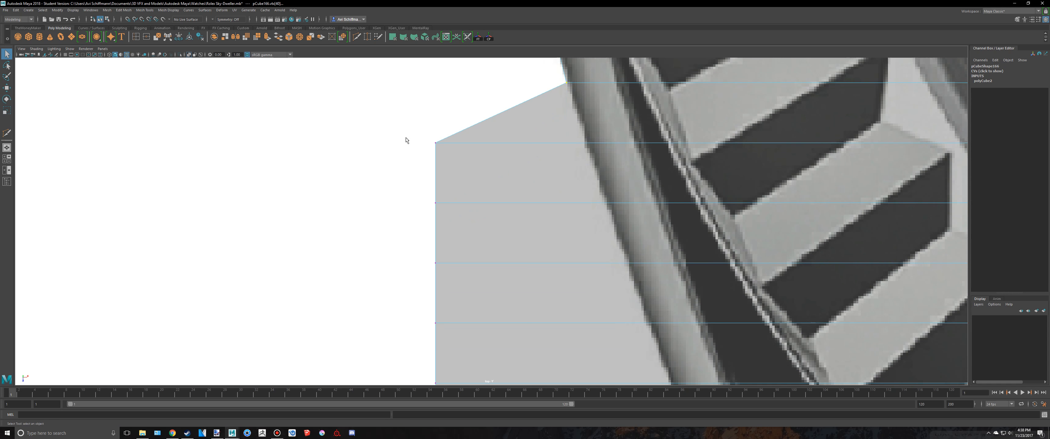
drag(406, 137, 632, 168)
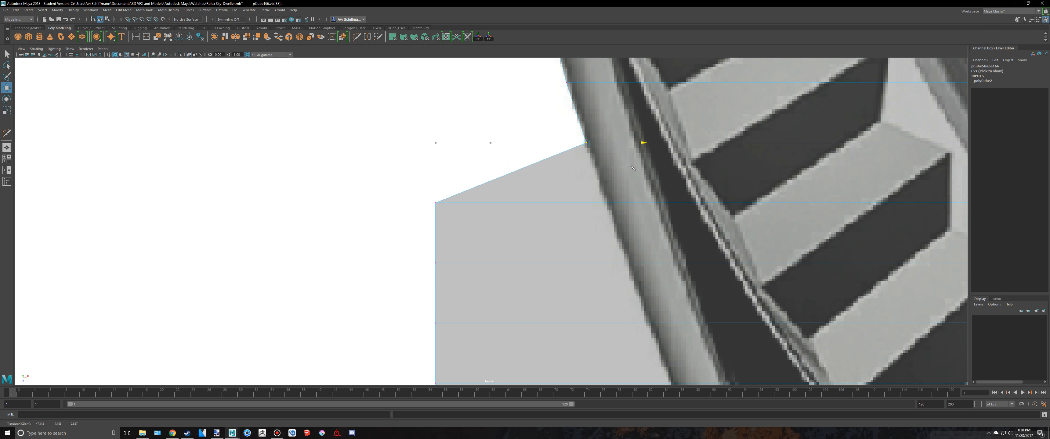
- Move the twelfth and thirteenth vertices of the cube's outer side inward onto the case's outer edge
click(436, 202)
drag(473, 203, 642, 235)
key(q)
drag(414, 245, 490, 283)
alt+middle_drag(495, 276, 510, 171)
key(w)
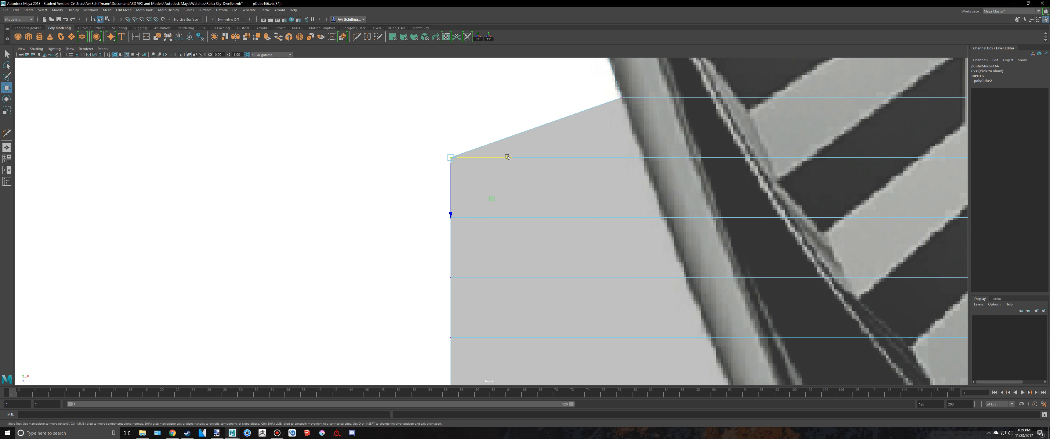
drag(505, 158, 698, 198)
- Move the fourteenth and fifteenth vertices of the cube's outer side inward onto the case's outer edge
alt+middle_drag(590, 269, 587, 214)
key(q)
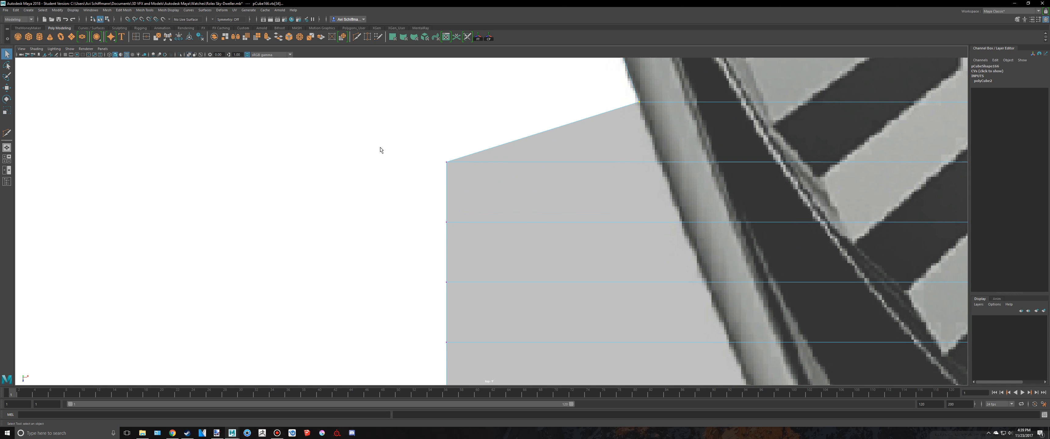
key(w)
drag(380, 147, 658, 163)
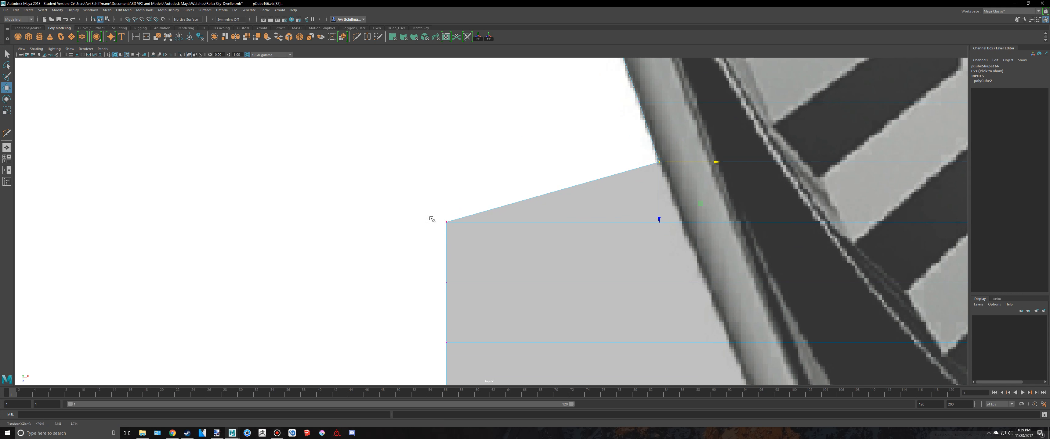
drag(431, 218, 738, 226)
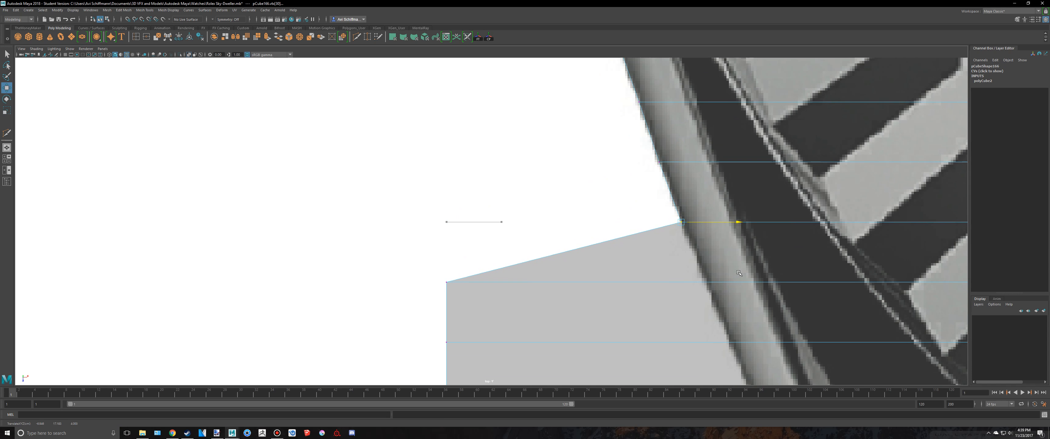
- Move the sixteenth and seventeenth vertices of the cube's outer side inward onto the case's outer edge
alt+middle_drag(671, 227, 609, 98)
drag(369, 143, 705, 191)
key(q)
key(w)
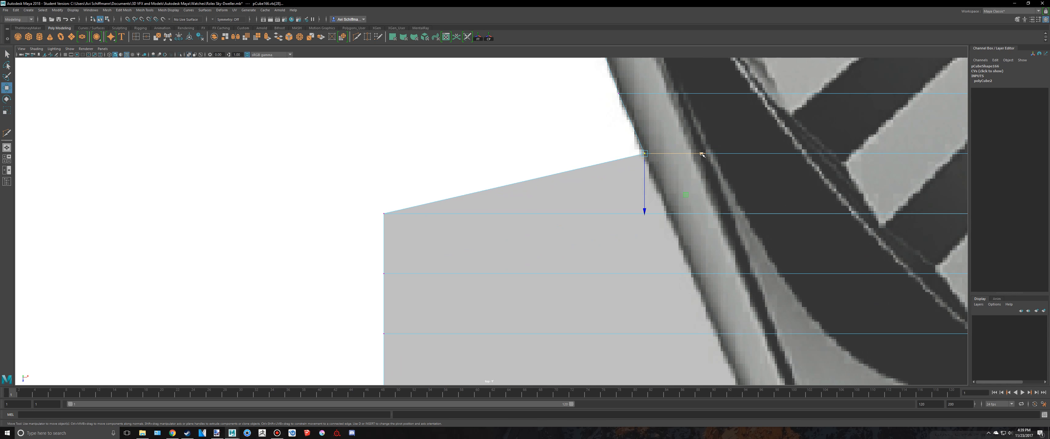
drag(702, 153, 700, 154)
key(q)
drag(279, 183, 724, 213)
- Move the eighteenth and nineteenth vertices of the cube's outer side inward onto the case's outer edge
key(w)
alt+middle_drag(627, 278, 636, 175)
drag(353, 143, 468, 179)
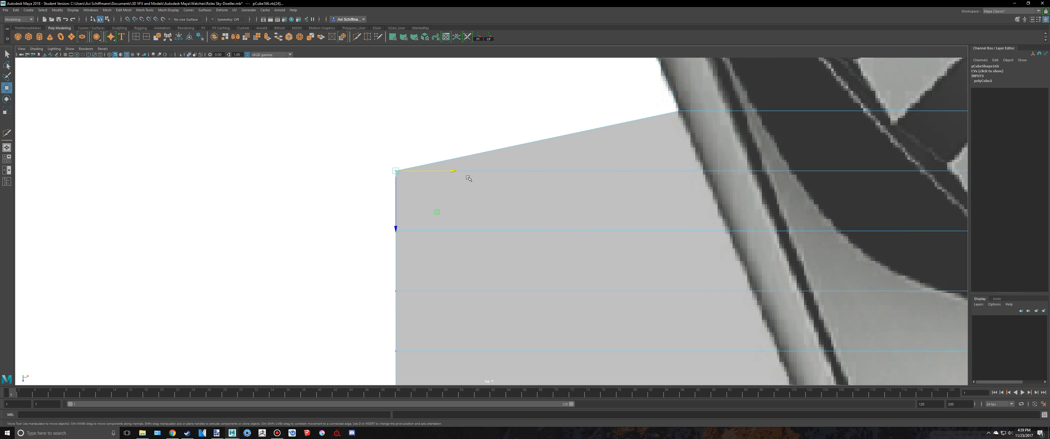
middle_drag(506, 179, 756, 219)
drag(370, 175, 452, 228)
middle_drag(452, 227, 782, 250)
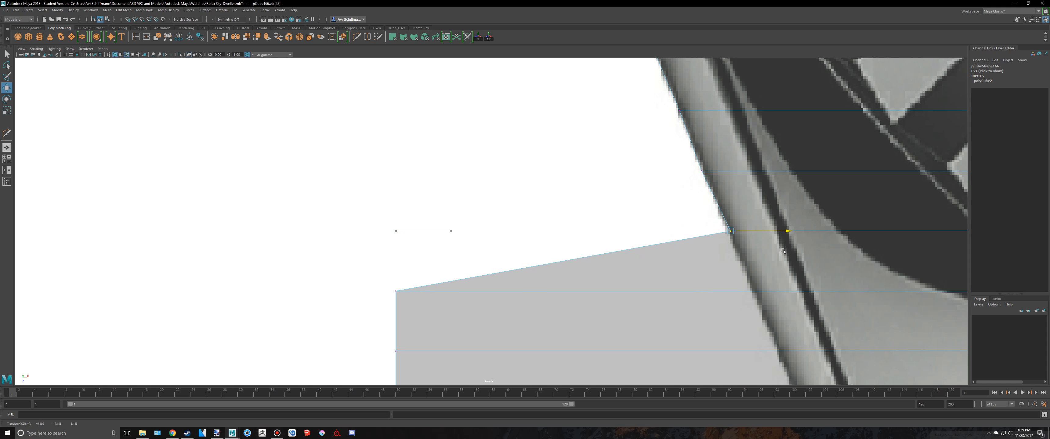
- Move the next two outer-side vertices onto the case's outer edge and fine-tune an already placed vertex just above them
scroll(670, 247, down, 10)
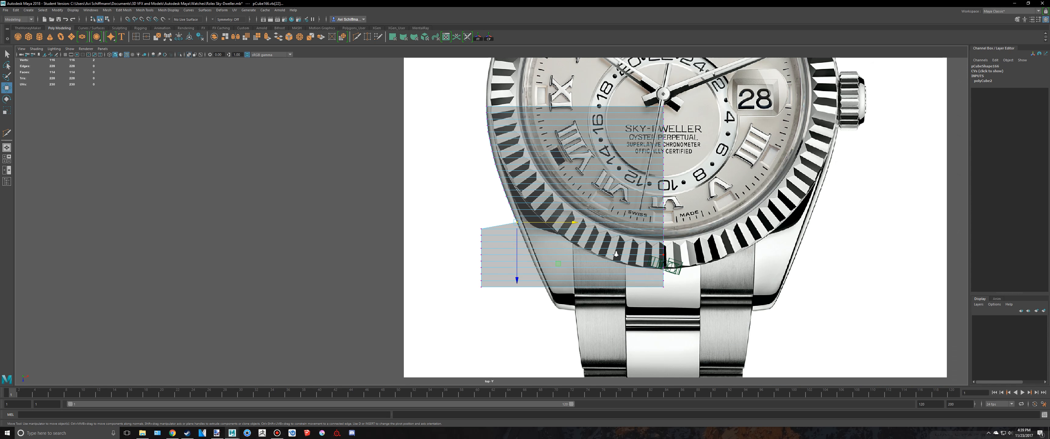
scroll(539, 276, up, 10)
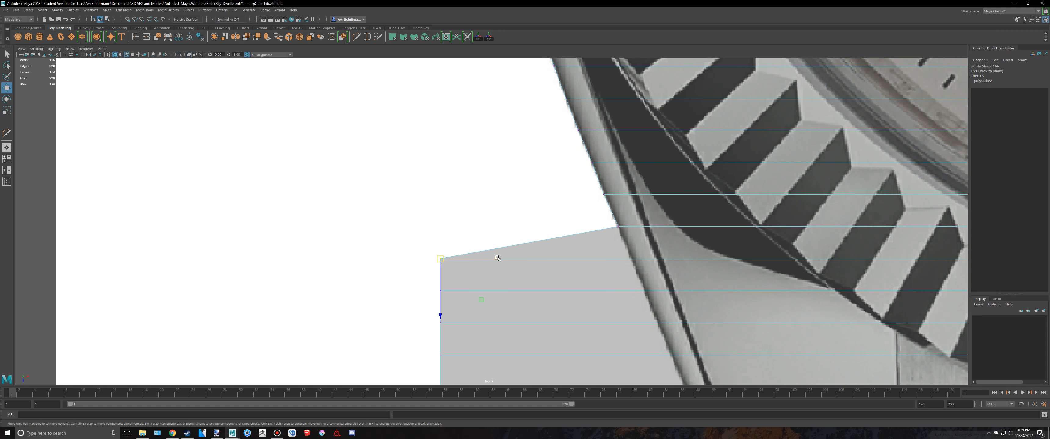
drag(497, 258, 682, 275)
drag(368, 281, 678, 288)
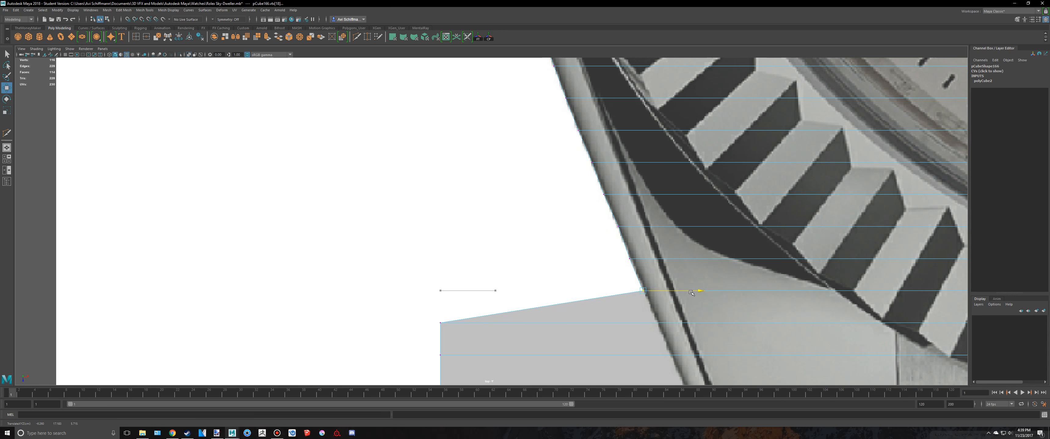
alt+middle_drag(611, 281, 543, 209)
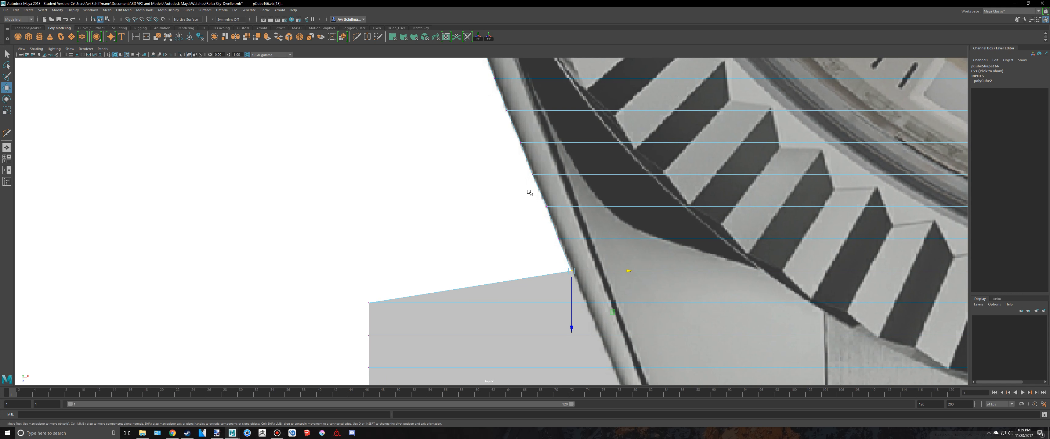
drag(597, 209, 595, 208)
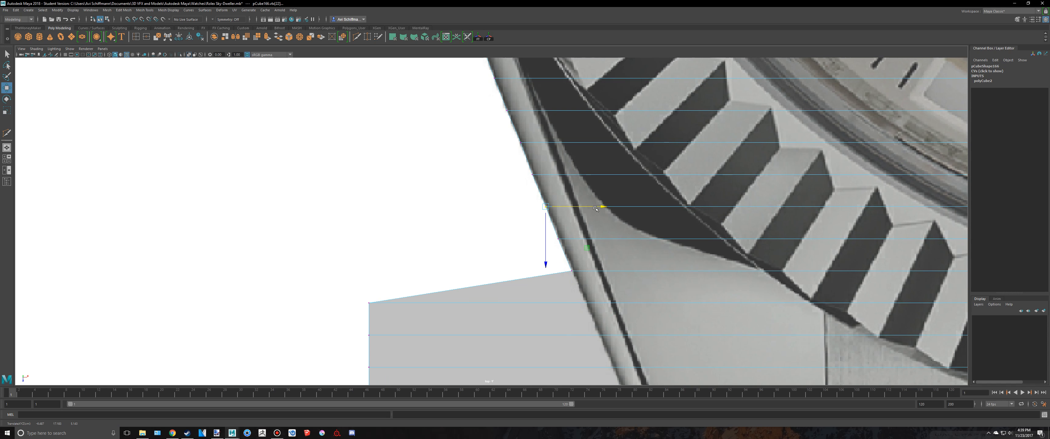
- Move the twenty-second and twenty-third vertices of the cube's outer side onto the outer edge of the lug
alt+middle_drag(428, 288, 503, 194)
drag(408, 190, 479, 219)
scroll(495, 207, down, 3)
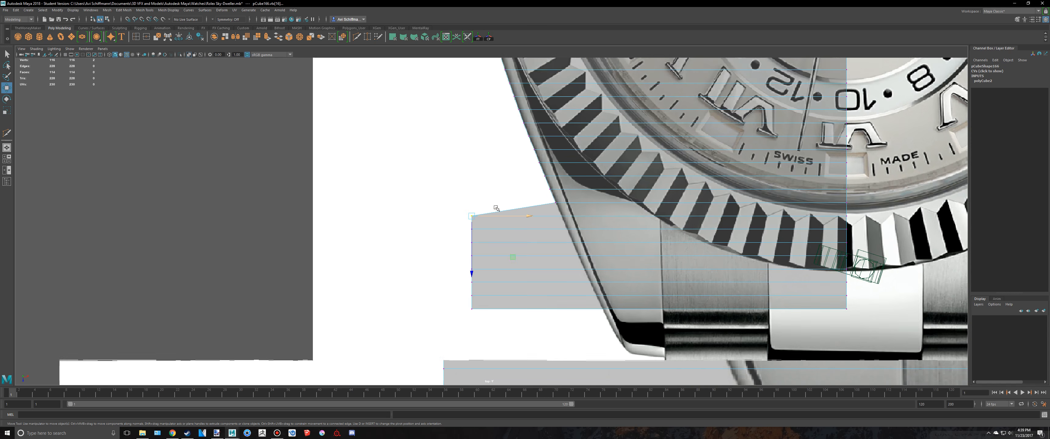
scroll(496, 209, down, 1)
scroll(495, 208, up, 6)
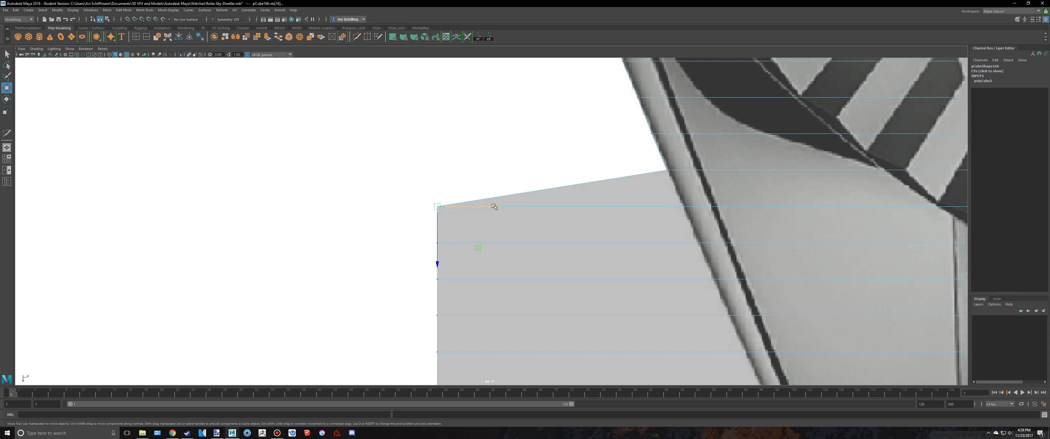
drag(494, 206, 739, 207)
alt+middle_drag(401, 264, 427, 207)
middle_drag(546, 194, 777, 215)
- Move the twenty-fourth and twenty-fifth vertices of the cube's outer side onto the outer edge of the lug
click(464, 222)
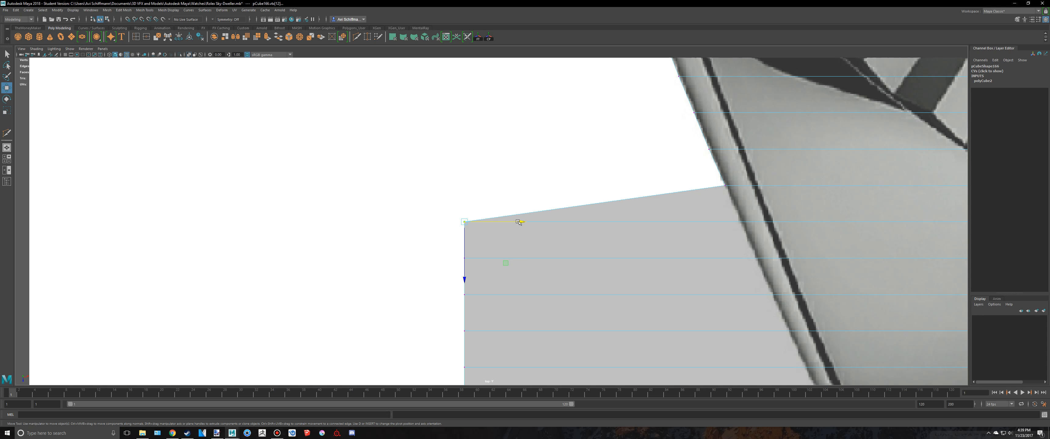
middle_drag(504, 237, 799, 246)
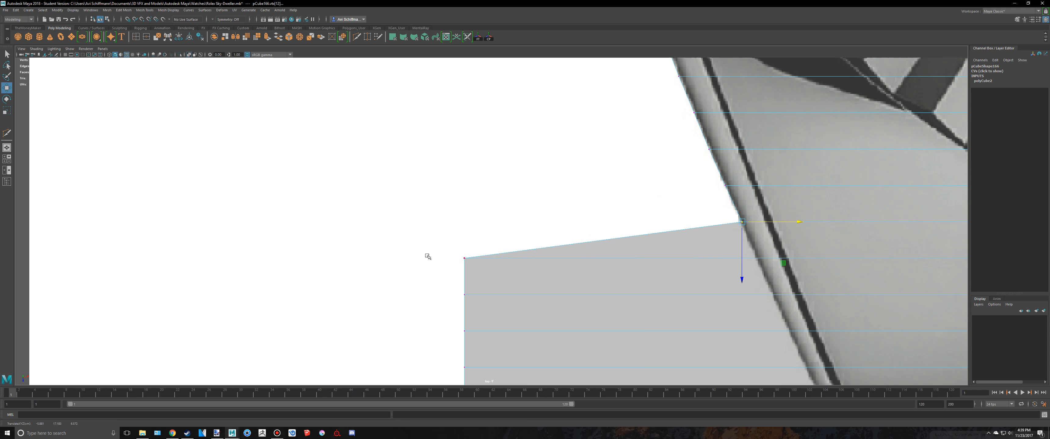
drag(411, 253, 815, 256)
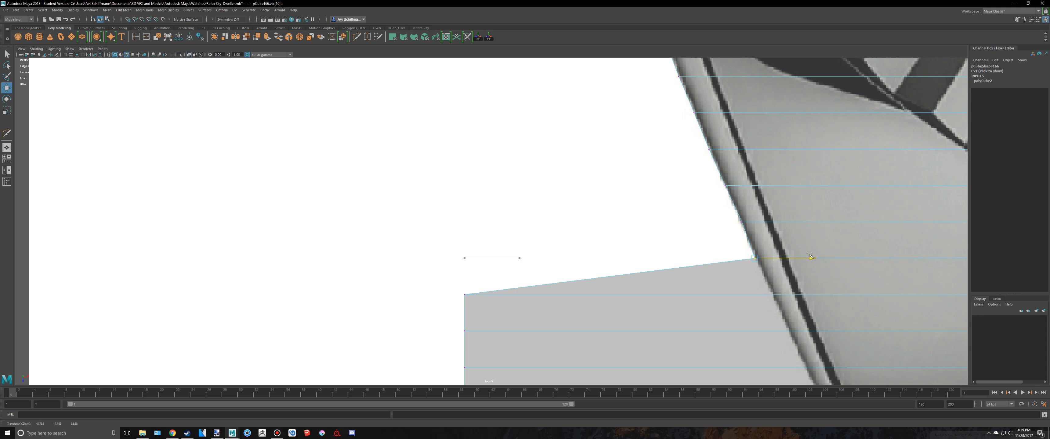
- Undo the accidental selection and move the following two outer-side vertices inward onto the lug's outer edge
alt+middle_drag(574, 280, 544, 217)
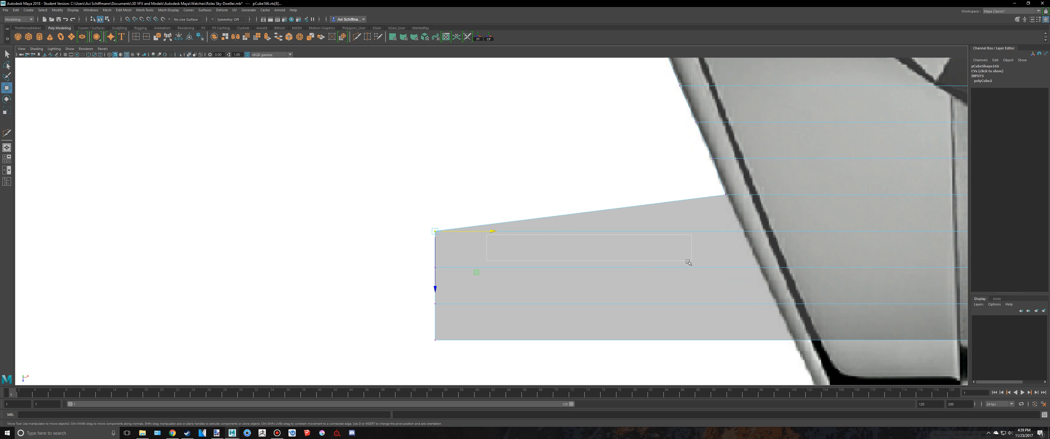
drag(660, 262, 659, 260)
key(ctrl+z)
drag(478, 232, 784, 267)
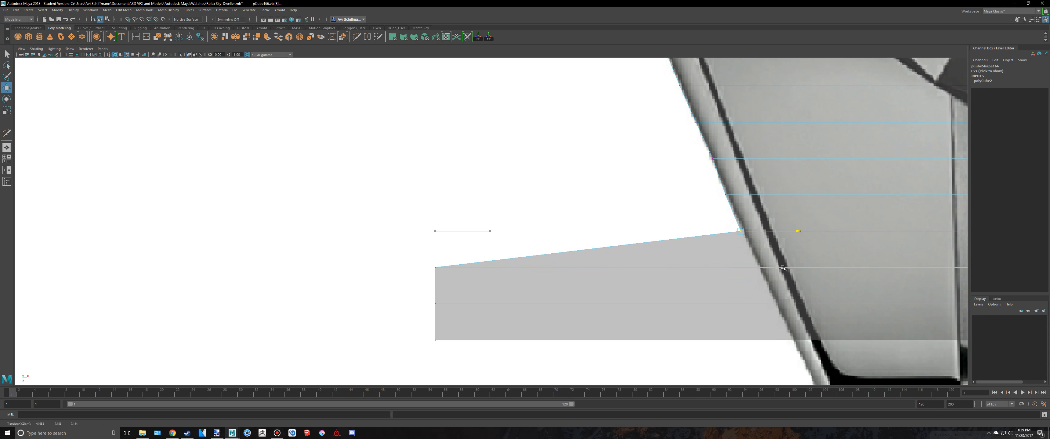
drag(695, 144, 762, 161)
drag(424, 257, 817, 289)
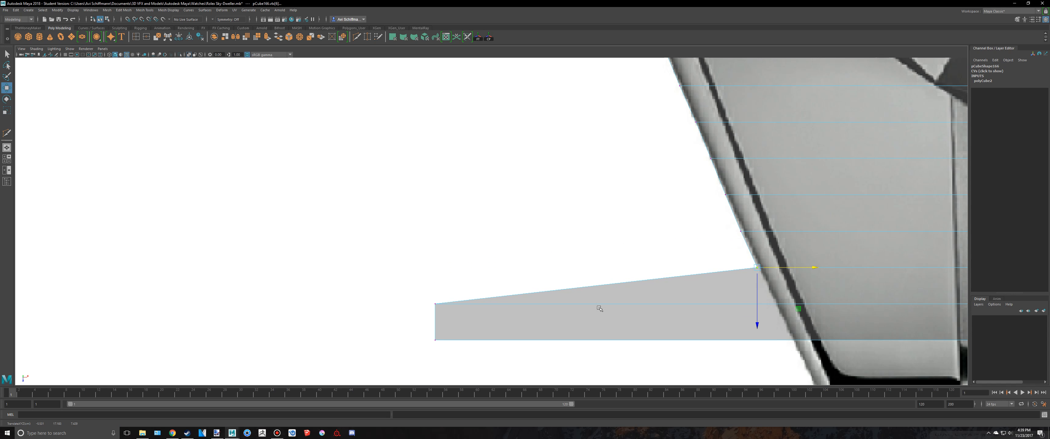
- Move the last two outer-side vertices, including the cube's lower corner, inward onto the lug's outer edge
alt+middle_drag(551, 258, 556, 204)
drag(402, 221, 827, 292)
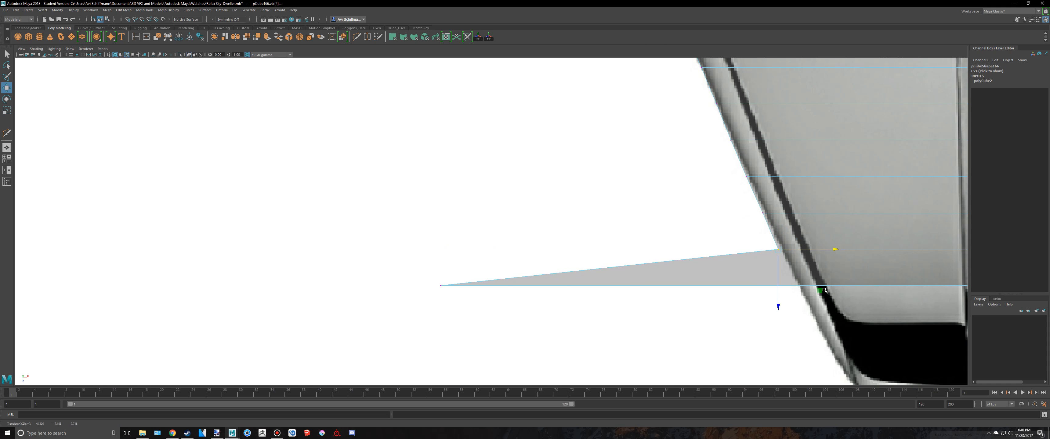
drag(391, 253, 480, 322)
drag(493, 286, 849, 331)
- Switch to the perspective view, return to object mode and scale the cube down in height to a flatter block
scroll(851, 331, down, 10)
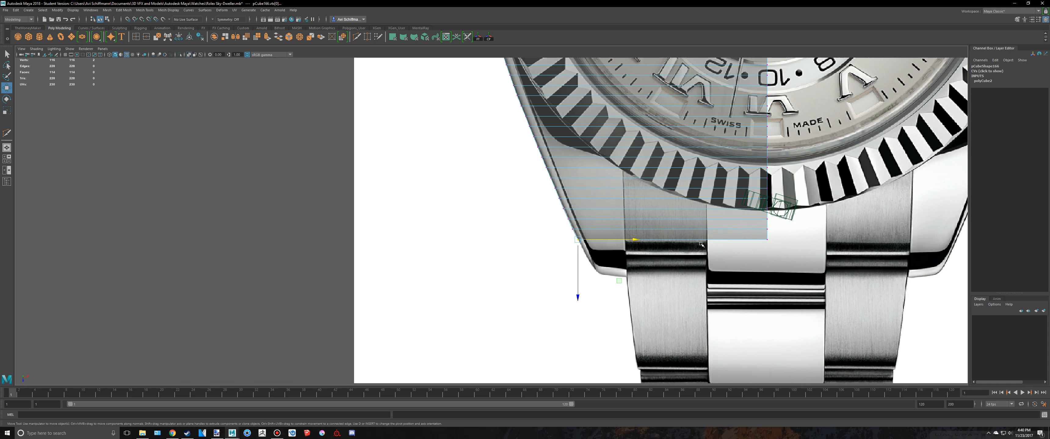
key(space)
alt+drag(641, 149, 782, 159)
key(space)
key(q)
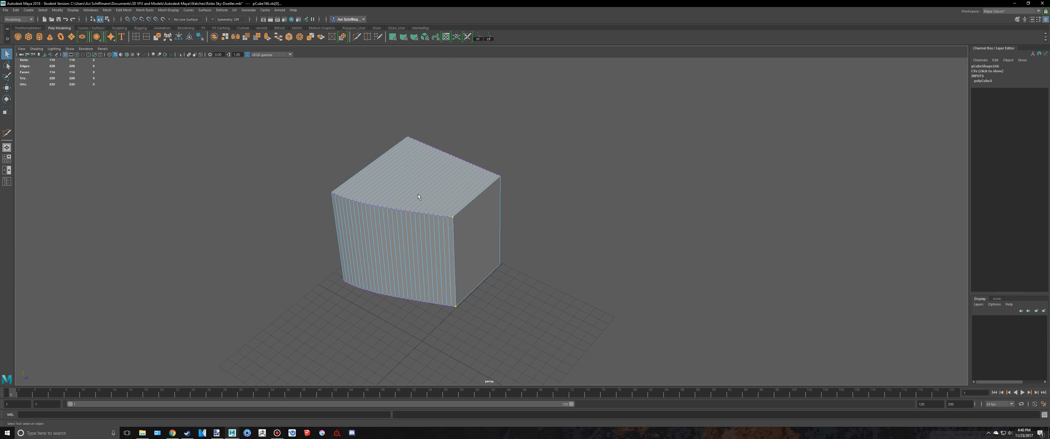
right_drag(418, 194, 456, 178)
key(r)
drag(420, 211, 424, 227)
- Check the block's thickness against the watch's side-view photo in the browser and return to Maya
key(alt+Tab)
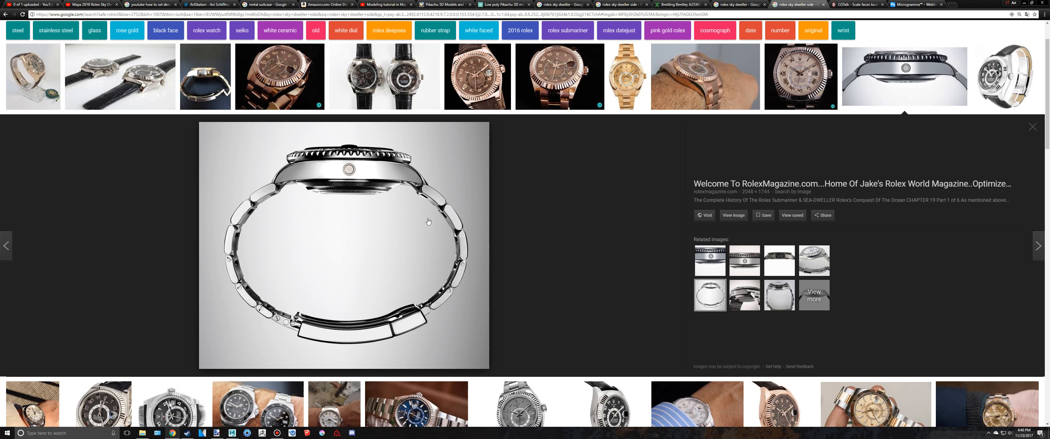
key(alt+Tab)
scroll(663, 305, down, 2)
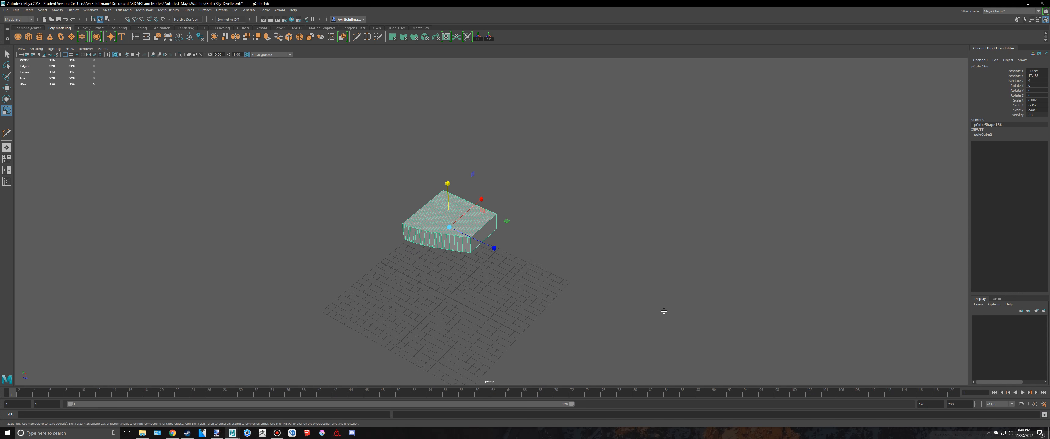
- Start importing an image plane into the side view and browse to the Blueprints folder of the Maya documents
key(space)
click(498, 220)
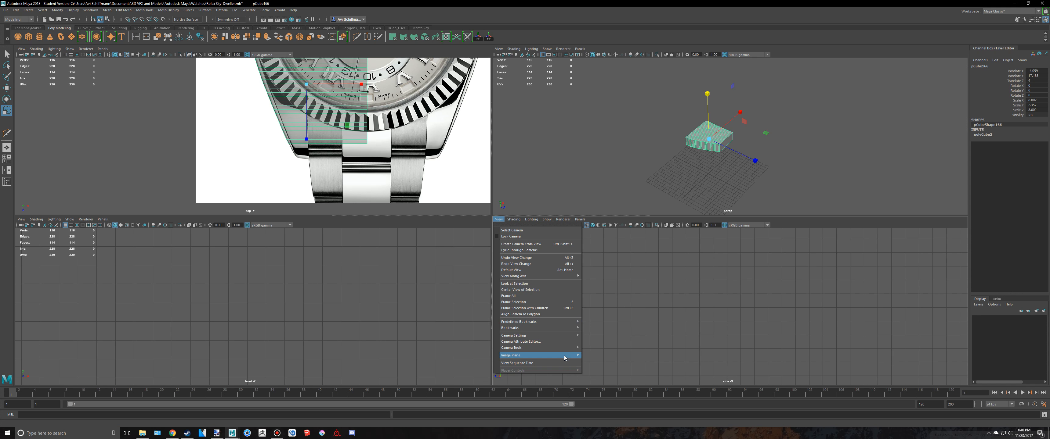
mouse_move(564, 356)
click(598, 362)
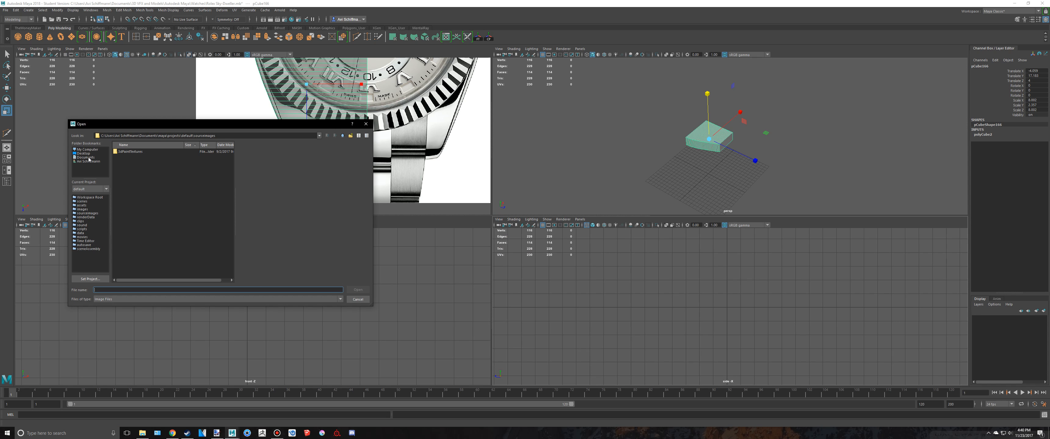
click(89, 157)
double_click(134, 155)
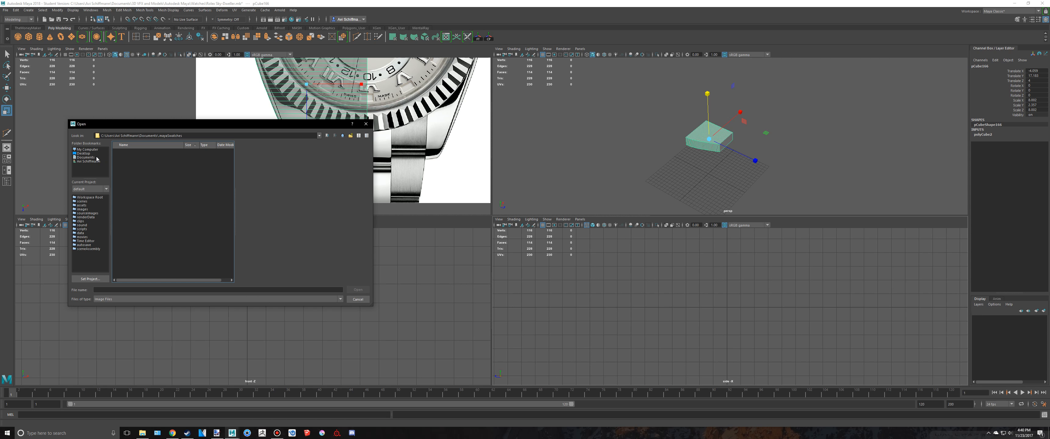
click(94, 157)
double_click(131, 161)
double_click(131, 173)
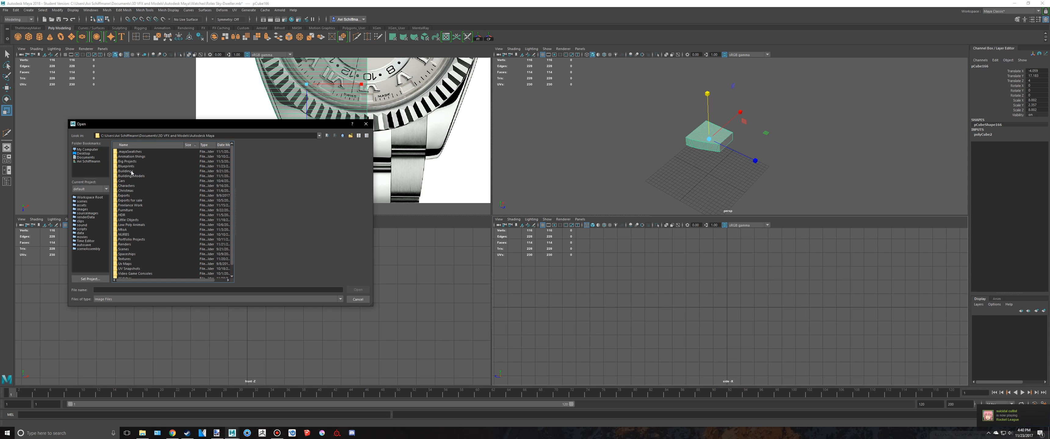
double_click(127, 166)
- Load the side-view reference image from the Blueprints folder as the side view's image plane
click(147, 290)
text(r)
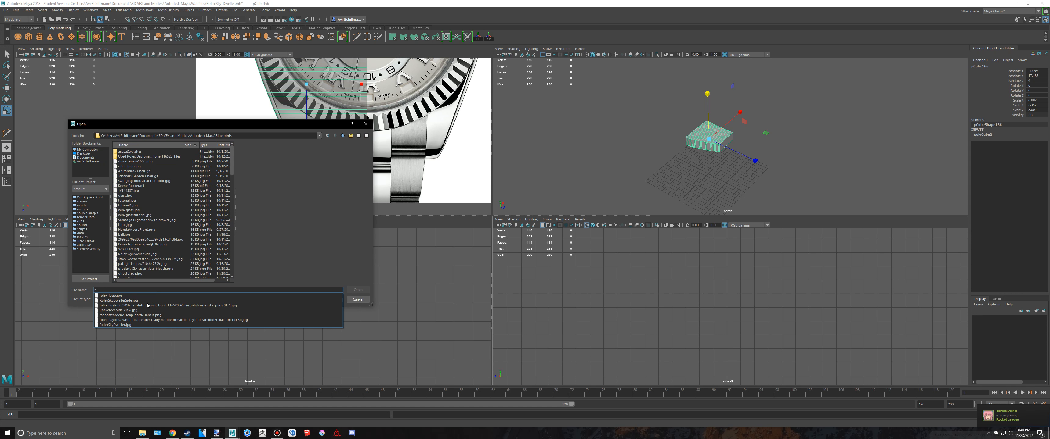
click(120, 310)
click(360, 290)
- Switch to the browser and look through the watch image results for a usable side view
key(alt+Tab)
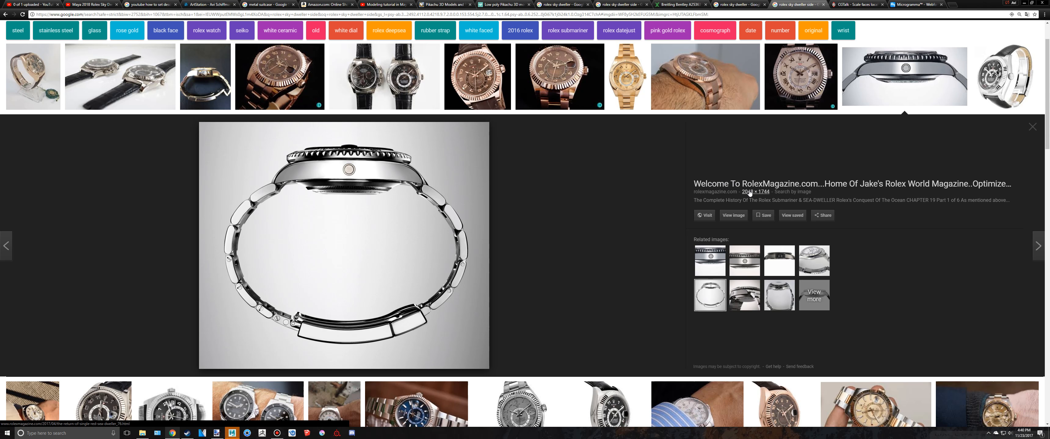
click(920, 73)
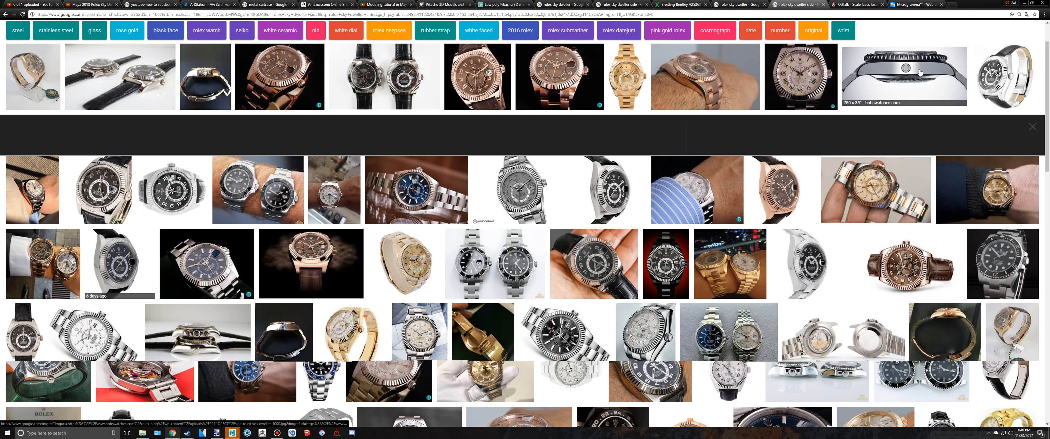
click(919, 73)
scroll(623, 176, up, 1)
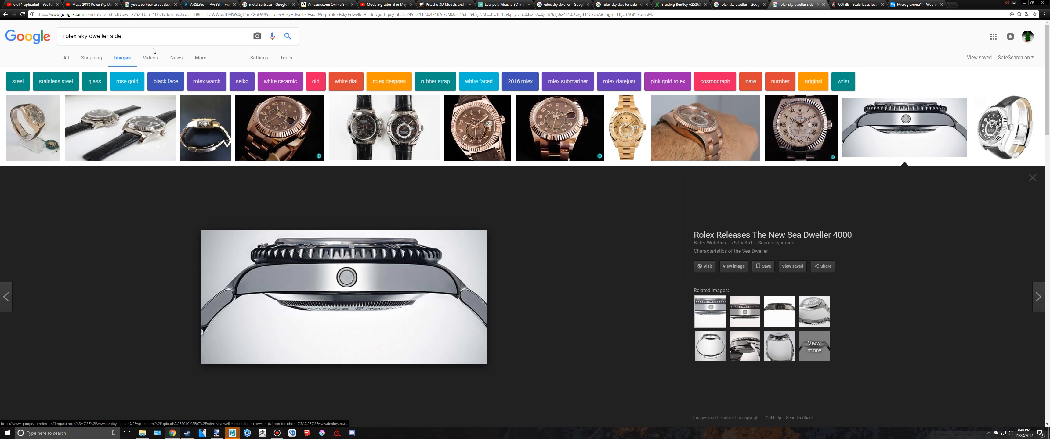
scroll(802, 182, down, 1)
scroll(802, 182, down, 2)
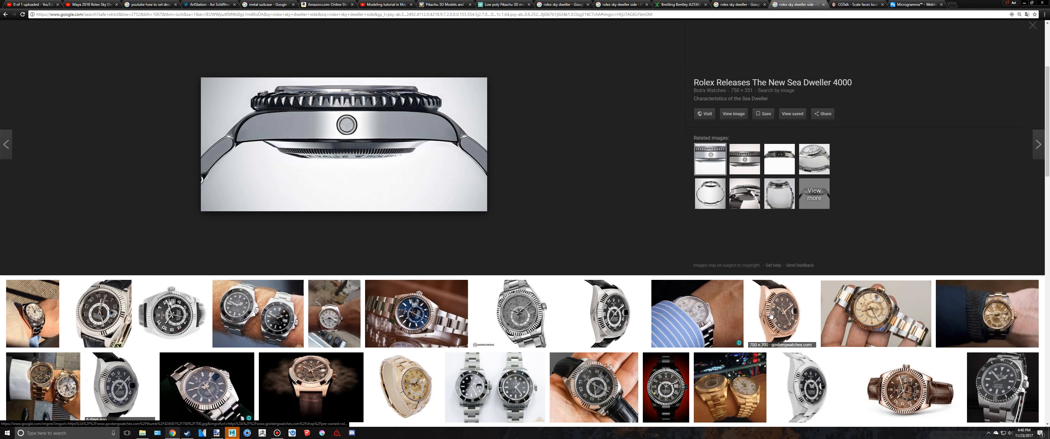
scroll(796, 245, down, 2)
scroll(796, 247, down, 1)
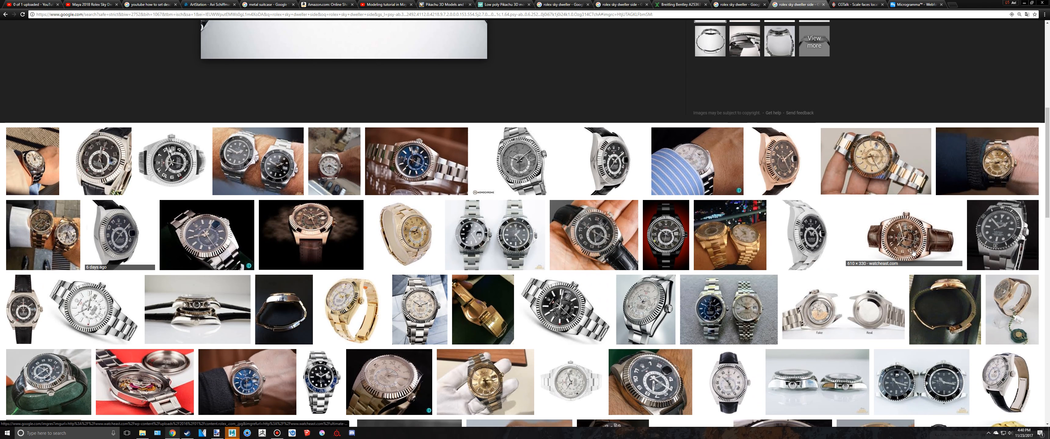
scroll(759, 232, up, 6)
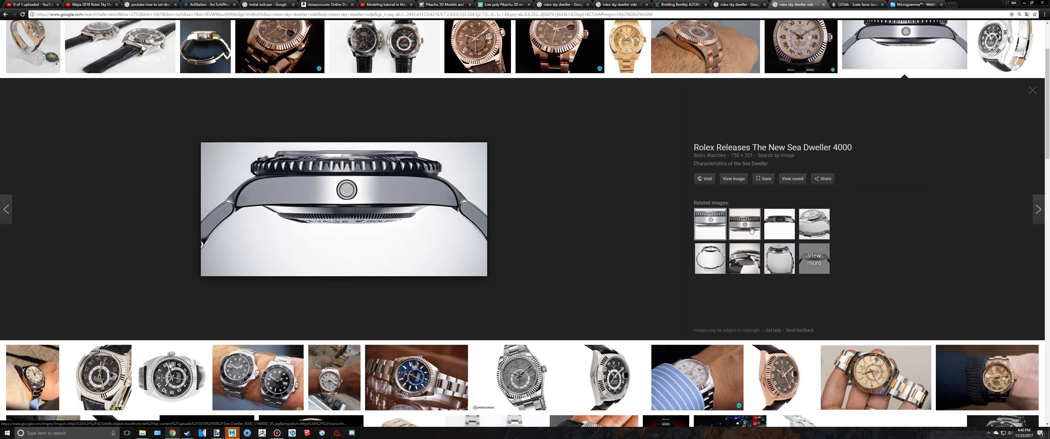
- Compare the related side-view photos of the watch and open the rose gold Sky-Dweller photo
click(745, 252)
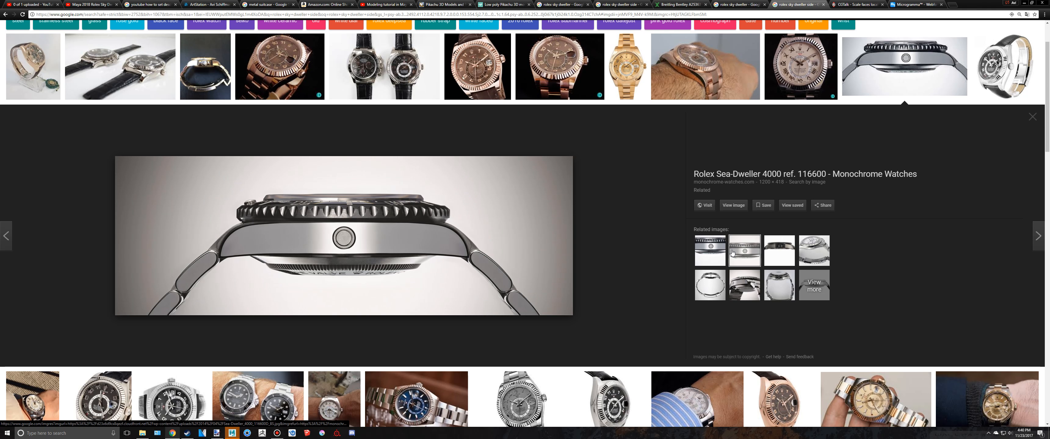
click(766, 254)
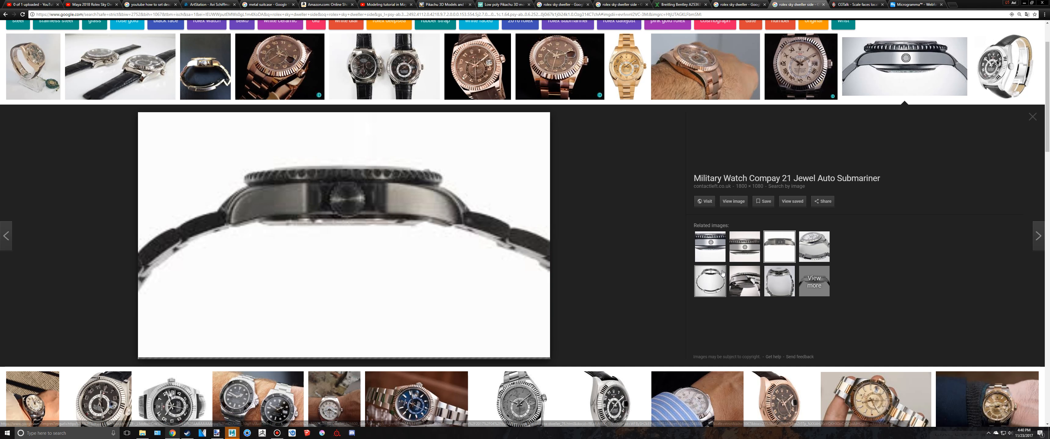
click(718, 286)
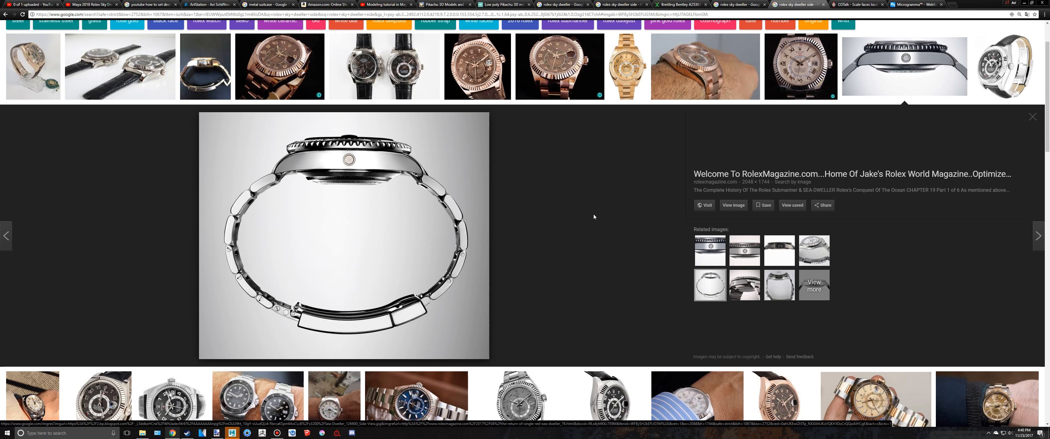
scroll(589, 209, up, 2)
click(461, 145)
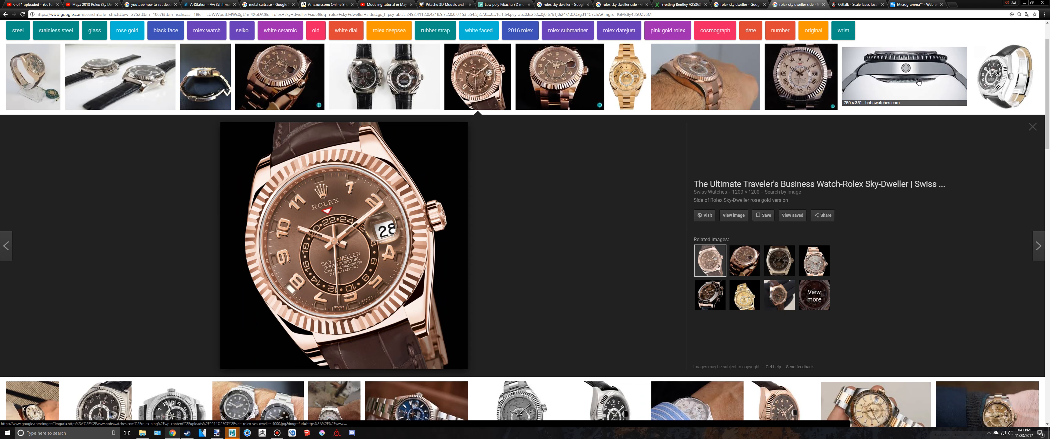
- Return to Maya, maximize the top view and compare the case outline with the rose gold Sky-Dweller photo
key(alt+Tab)
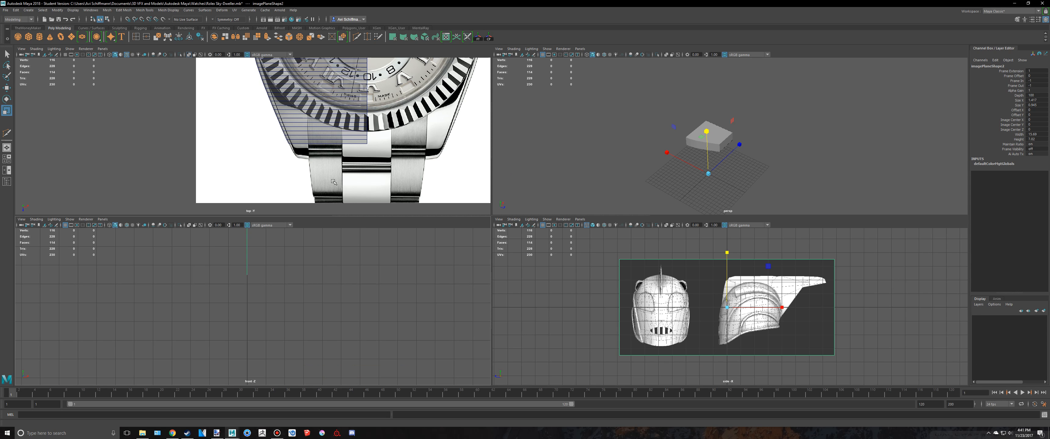
scroll(333, 182, up, 2)
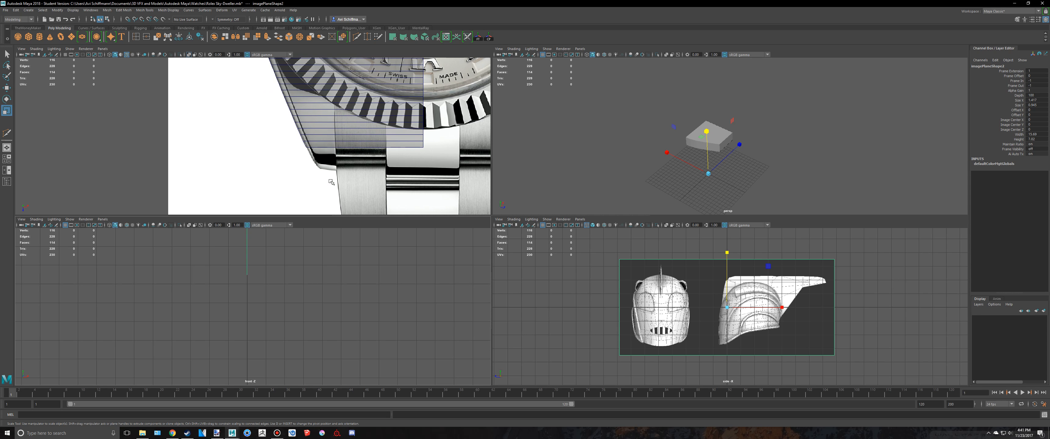
key(alt+Tab)
key(alt+Tab)
scroll(366, 160, down, 3)
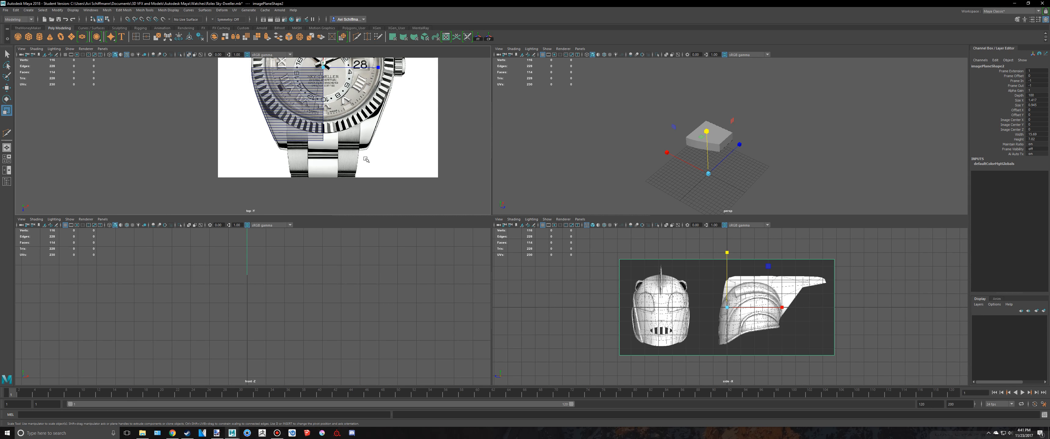
key(space)
alt+middle_drag(485, 171, 446, 234)
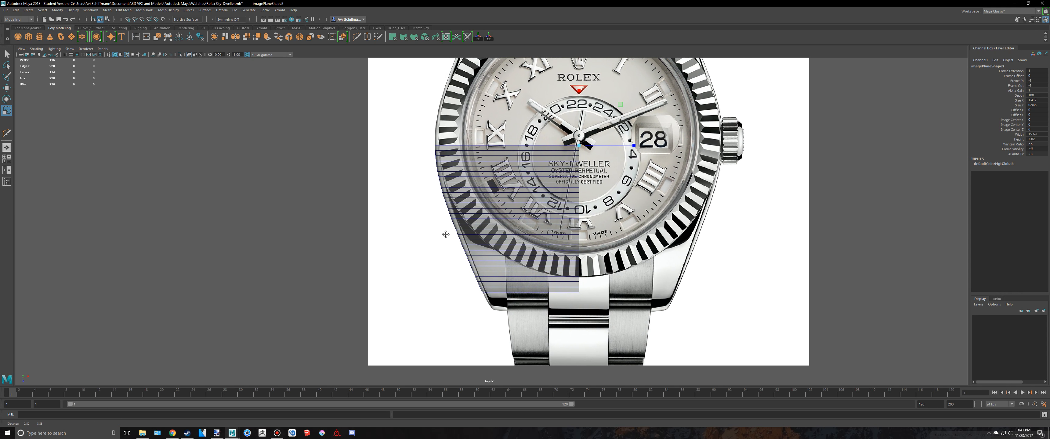
key(alt+Tab)
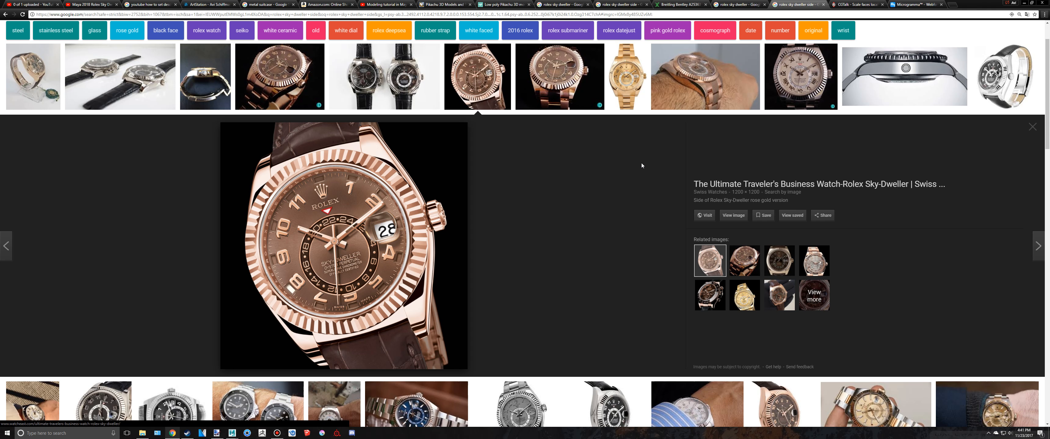
scroll(614, 195, down, 1)
key(alt+Tab)
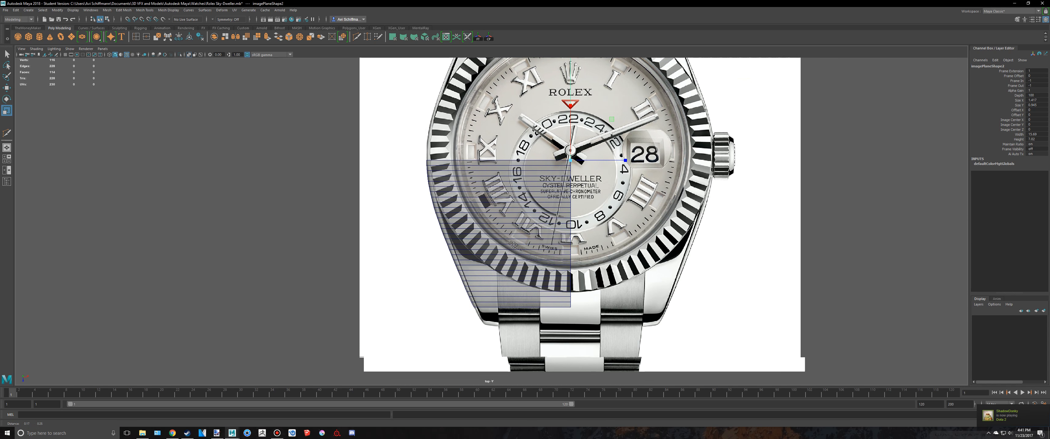
- Select the case block in the top view and open its polyCube subdivision inputs for review against the outline
click(490, 253)
scroll(489, 253, up, 4)
scroll(482, 260, up, 2)
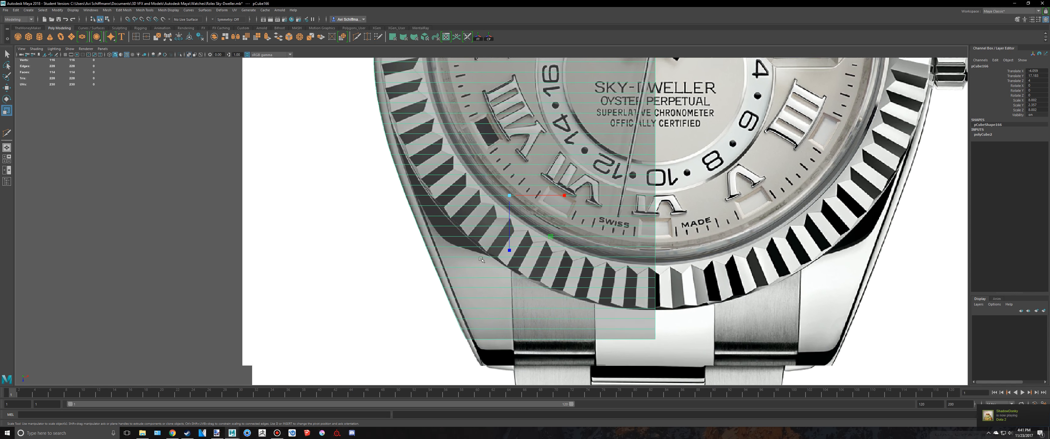
mouse_move(489, 254)
alt+middle_down()
mouse_move(478, 269)
mouse_move(472, 255)
alt+middle_up()
scroll(472, 255, down, 1)
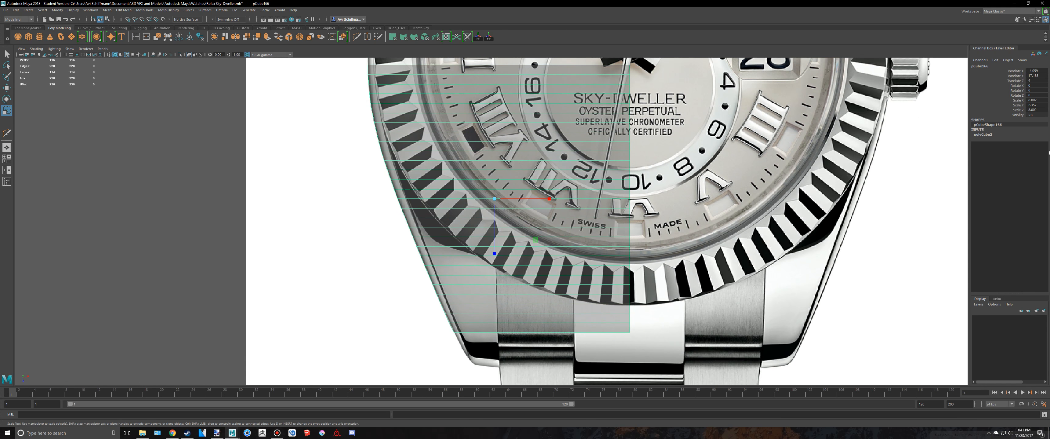
click(983, 134)
alt+middle_drag(678, 227, 665, 233)
scroll(666, 234, up, 5)
alt+middle_drag(509, 255, 503, 280)
scroll(503, 280, down, 1)
scroll(504, 280, down, 8)
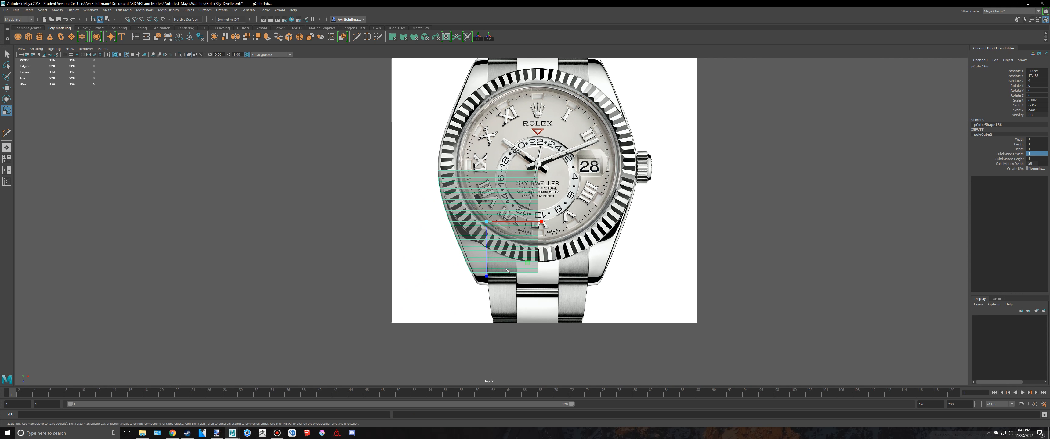
scroll(505, 270, up, 5)
- Try to insert several edge loops running lengthwise across the case block with the Multi-Cut tool
key(q)
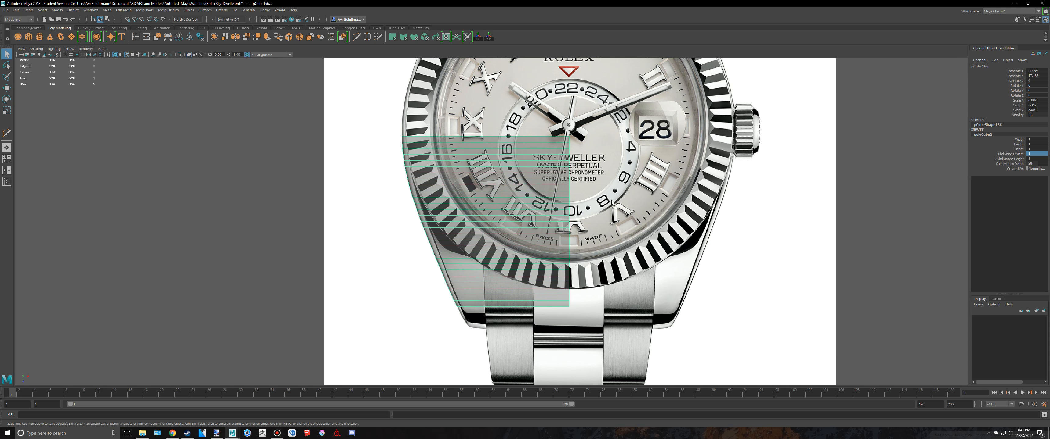
scroll(493, 228, up, 4)
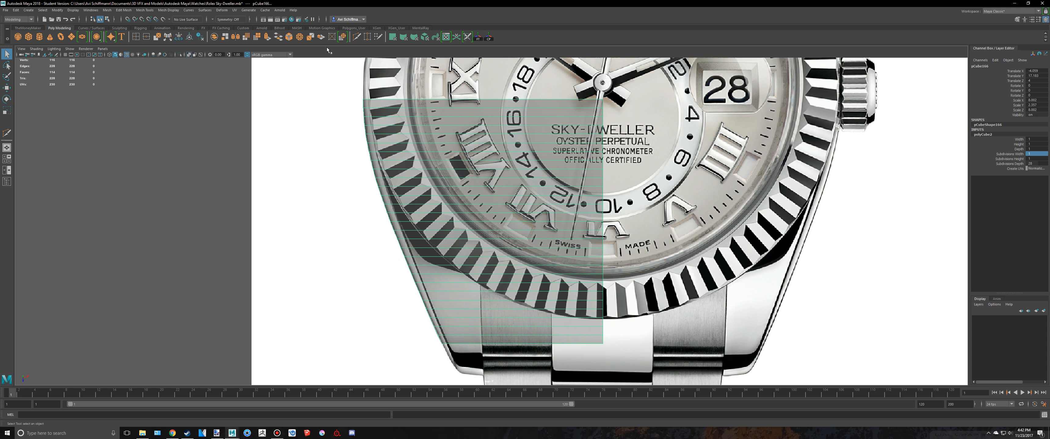
click(357, 36)
scroll(500, 116, down, 4)
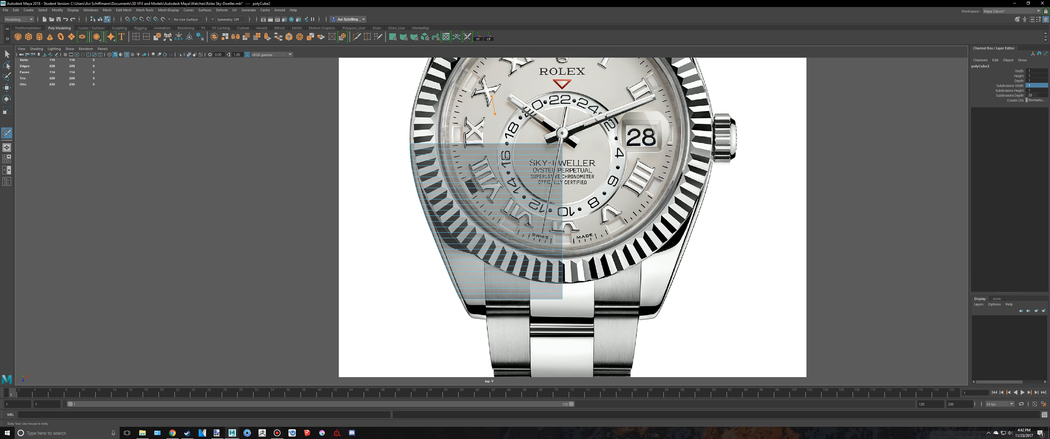
ctrl+click(482, 381)
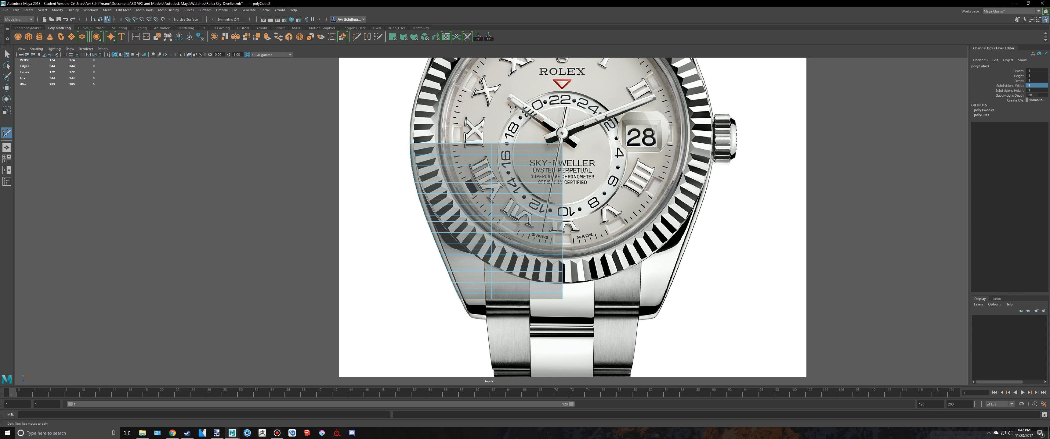
ctrl+click(524, 385)
ctrl+click(485, 383)
shift+click(475, 358)
alt+right_drag(603, 290, 572, 294)
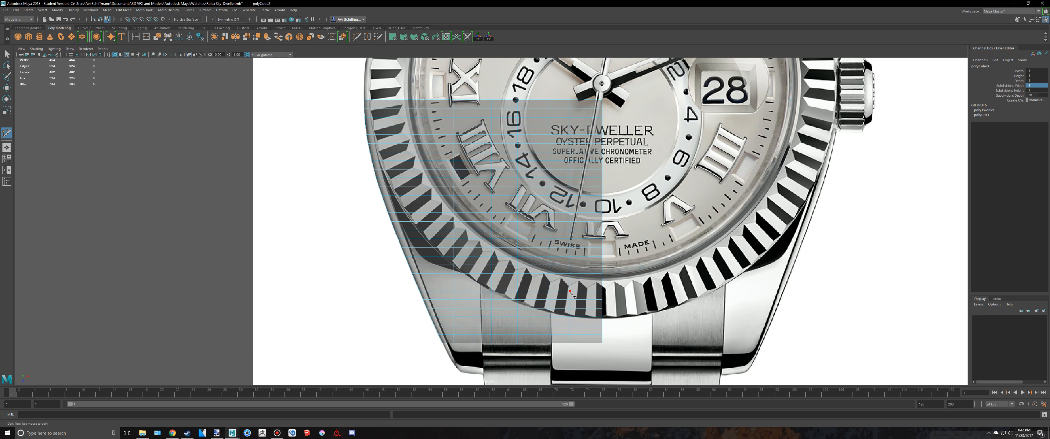
- Switch the block to vertex selection, check the added loops against the case and undo them
alt+middle_drag(593, 297, 528, 259)
key(q)
right_drag(524, 255, 501, 237)
alt+right_drag(277, 277, 316, 283)
alt+middle_drag(316, 283, 364, 249)
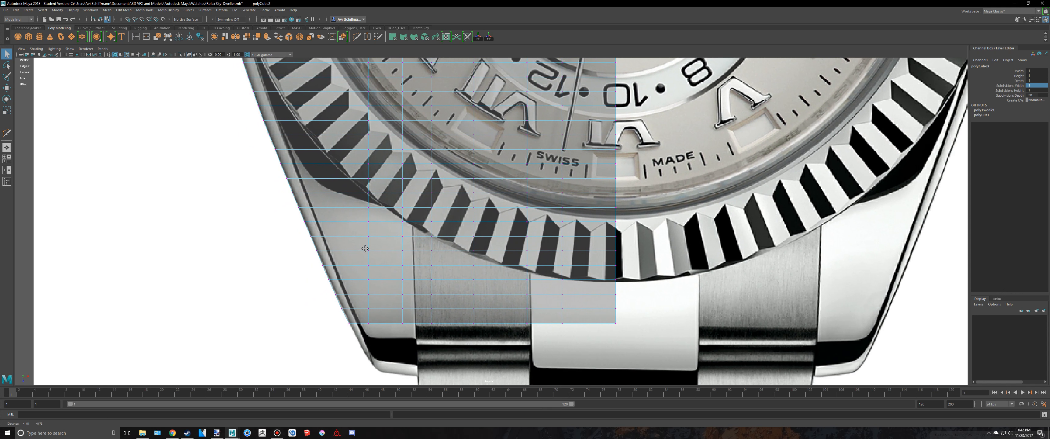
scroll(367, 246, down, 10)
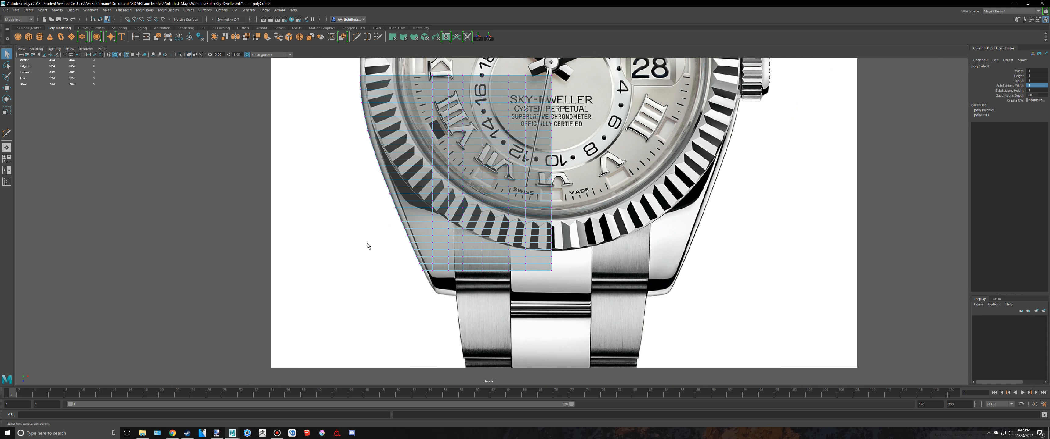
alt+middle_drag(417, 209, 417, 265)
alt+right_drag(417, 265, 435, 296)
key(ctrl+z)
key(ctrl+z)
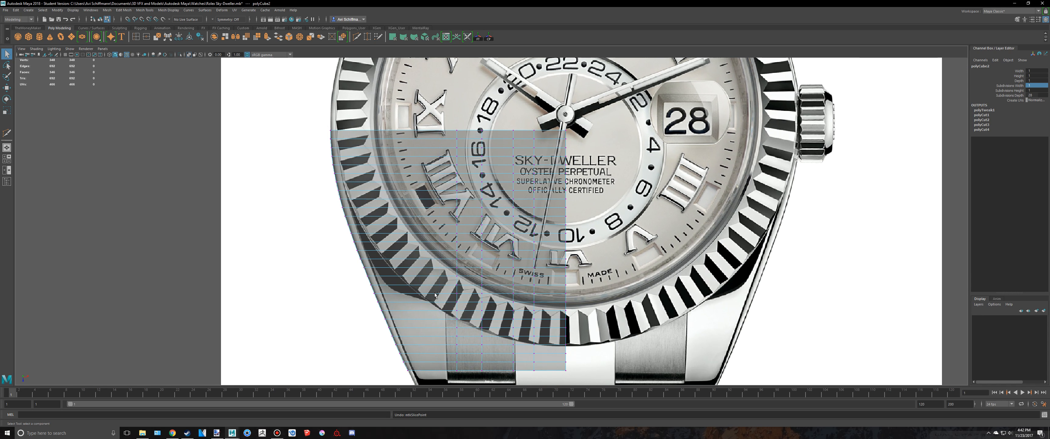
- Examine how the block's vertices and edges line up with the case, bezel and lug in the top view
scroll(450, 322, up, 3)
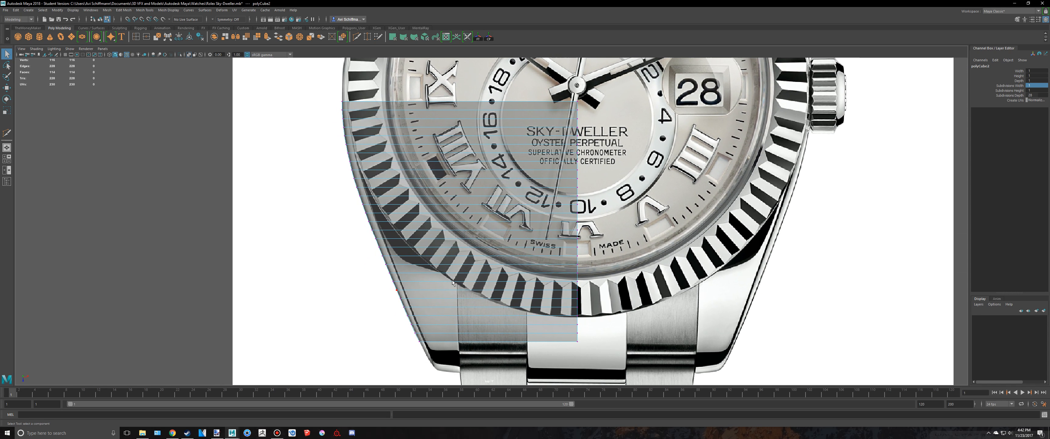
key(space)
scroll(373, 179, down, 1)
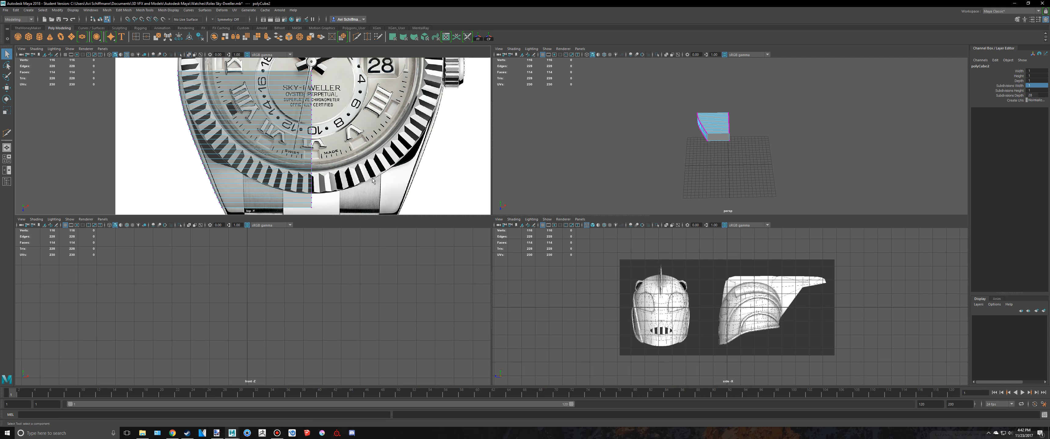
alt+middle_drag(372, 178, 386, 158)
key(space)
scroll(451, 294, up, 3)
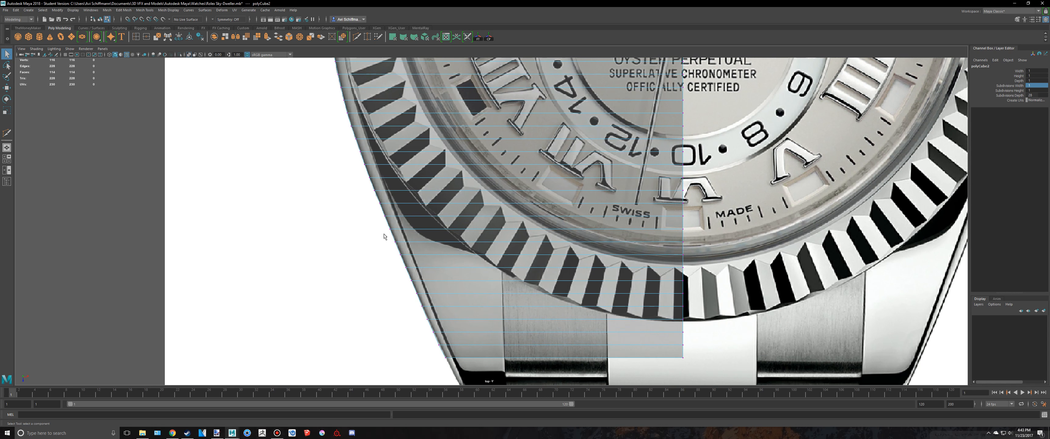
alt+middle_drag(597, 338, 535, 290)
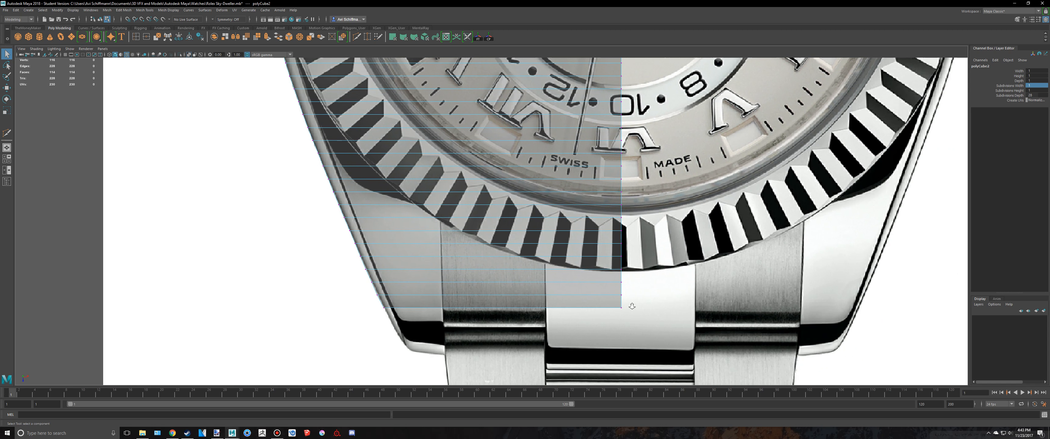
scroll(632, 306, down, 8)
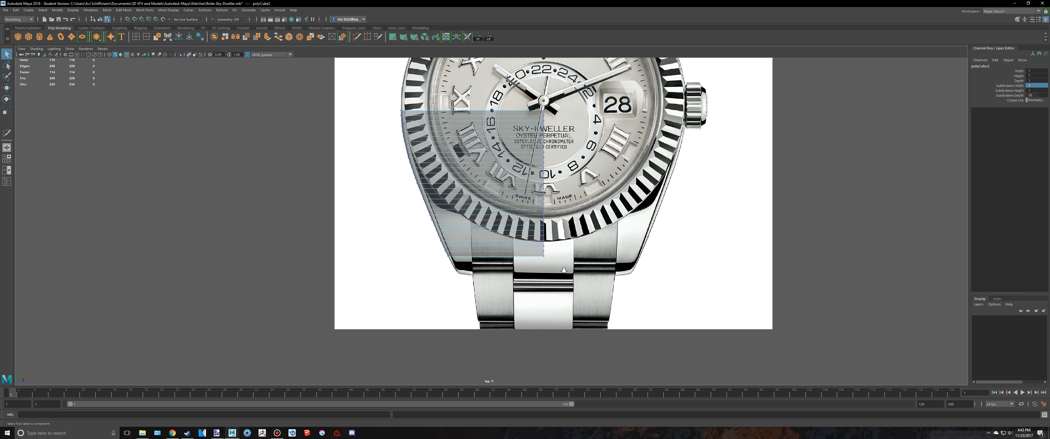
scroll(564, 270, up, 4)
click(573, 212)
alt+middle_drag(573, 212, 550, 266)
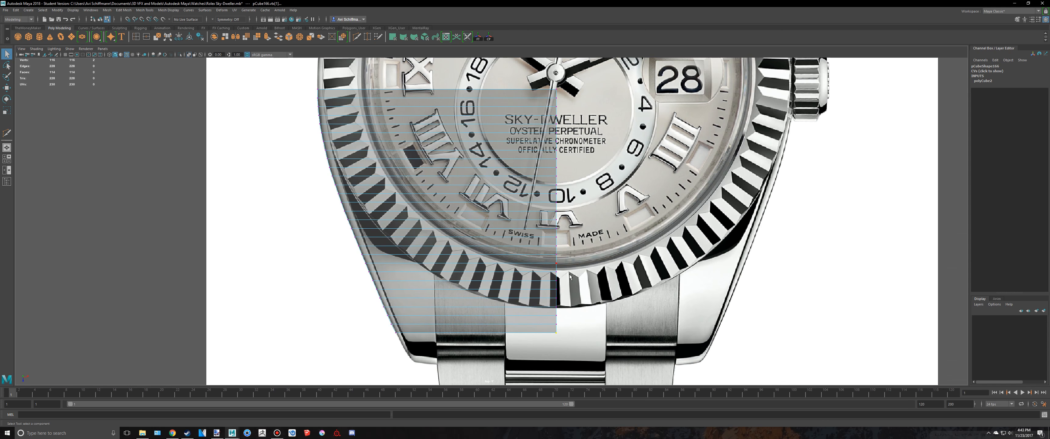
scroll(570, 277, up, 3)
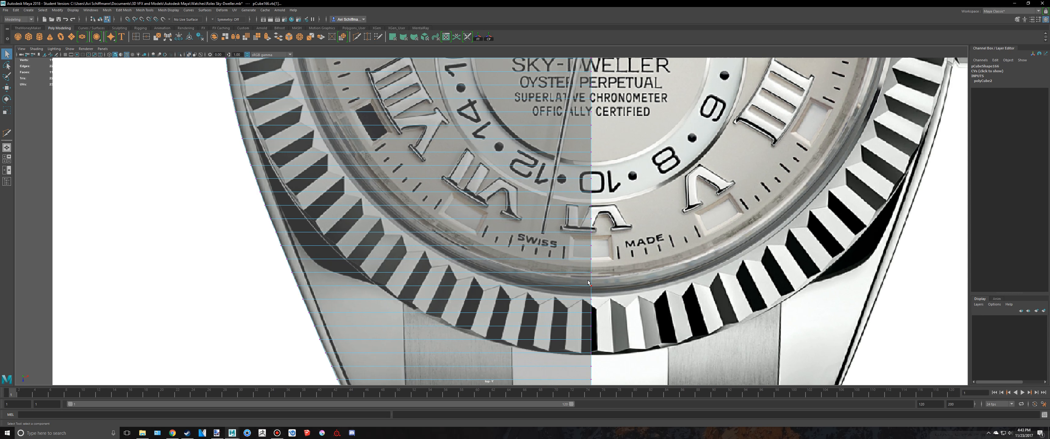
scroll(588, 283, down, 2)
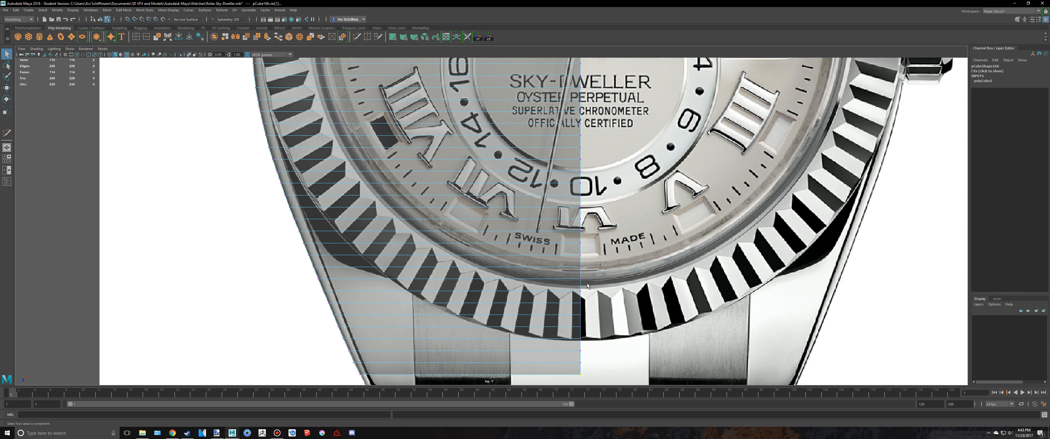
- Compare the block's overlap with the bezel and lower lug in the top view against the Sky-Dweller photo in the browser
key(w)
scroll(587, 284, down, 2)
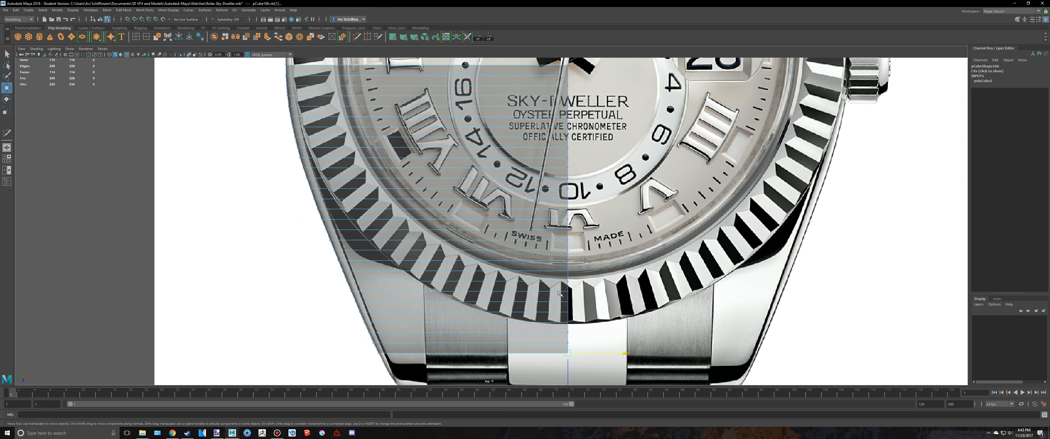
scroll(560, 294, down, 5)
scroll(552, 312, up, 3)
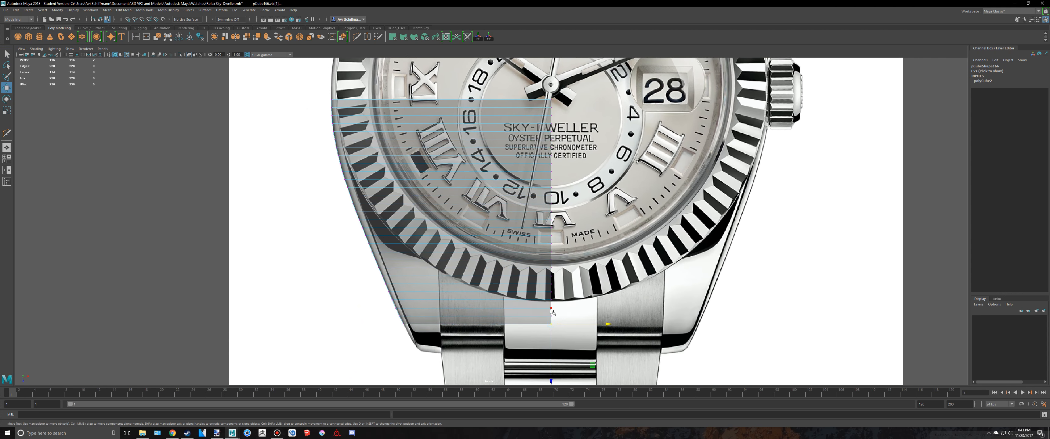
scroll(551, 312, up, 4)
scroll(612, 308, up, 2)
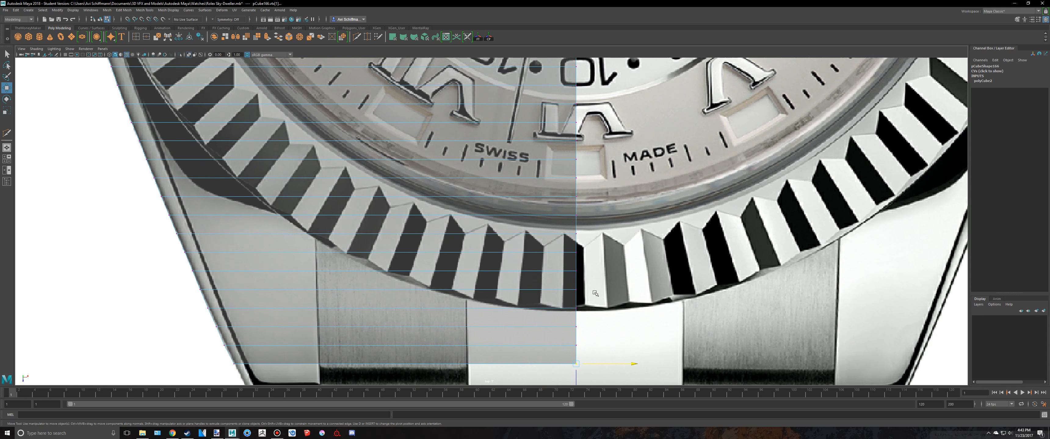
key(alt+Tab)
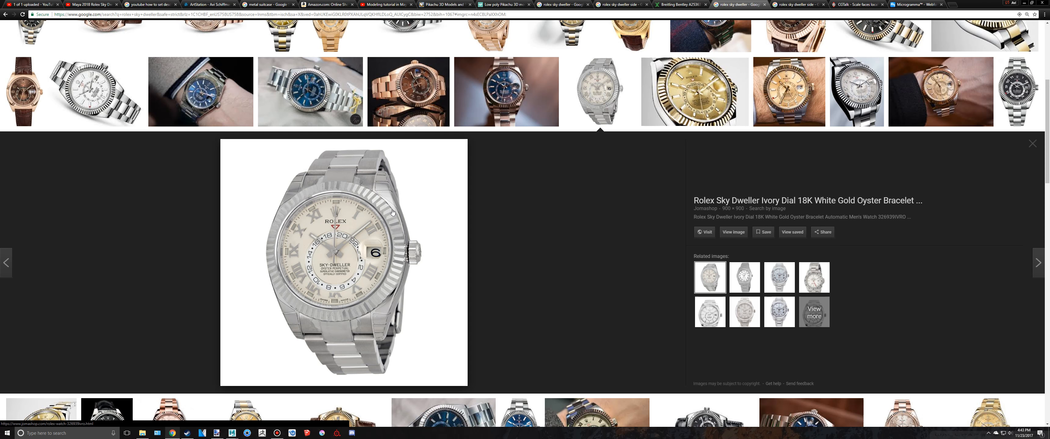
key(alt+Tab)
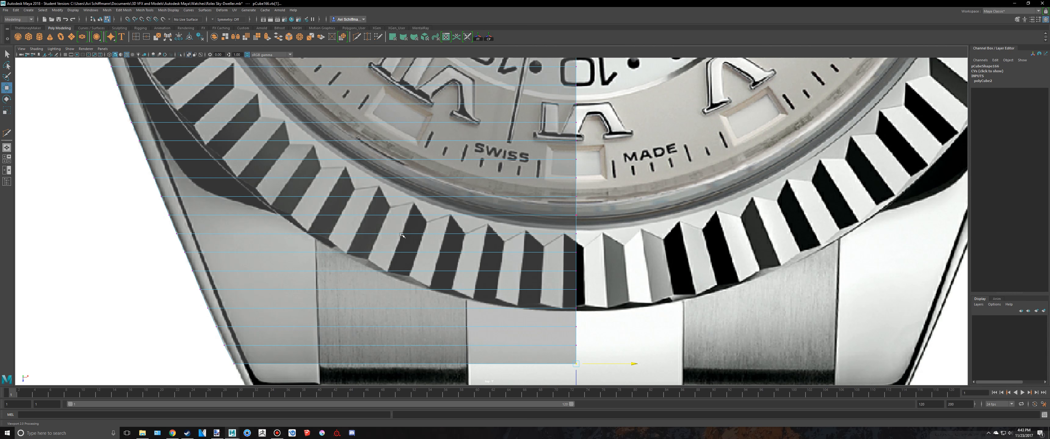
key(alt+Tab)
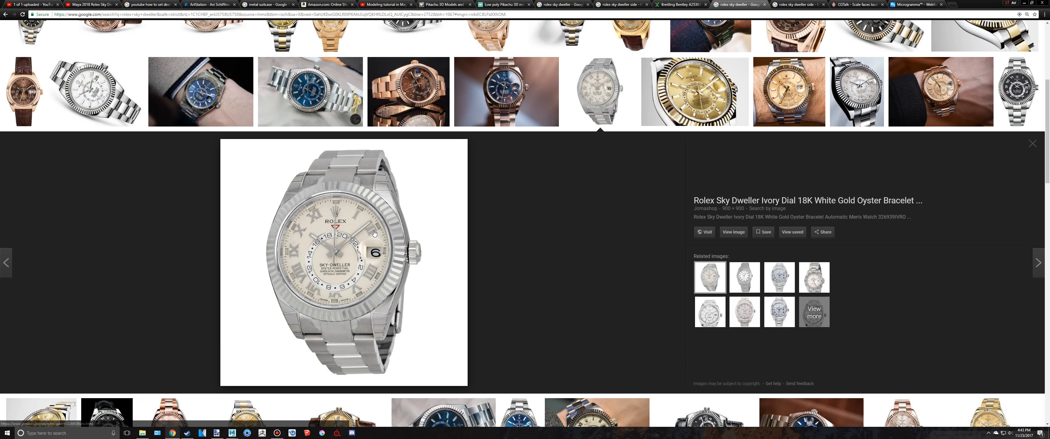
key(alt+Tab)
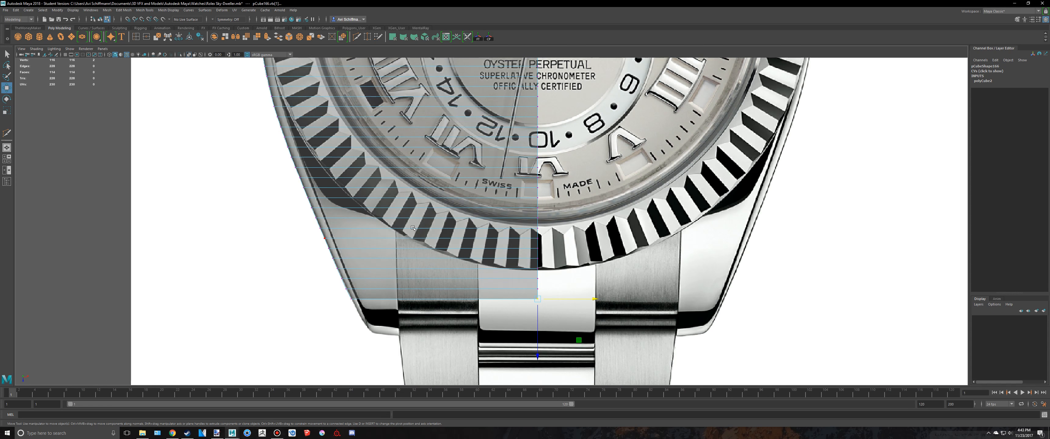
scroll(413, 229, down, 3)
scroll(498, 218, up, 6)
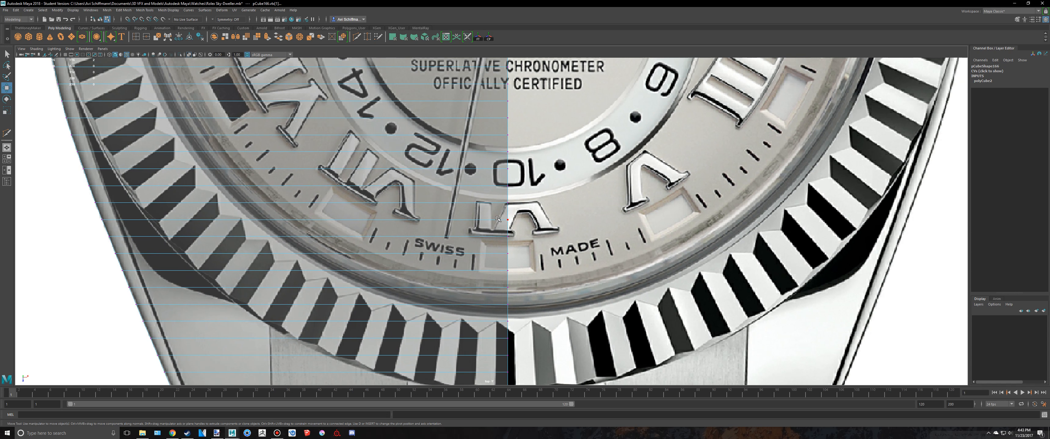
scroll(518, 275, down, 5)
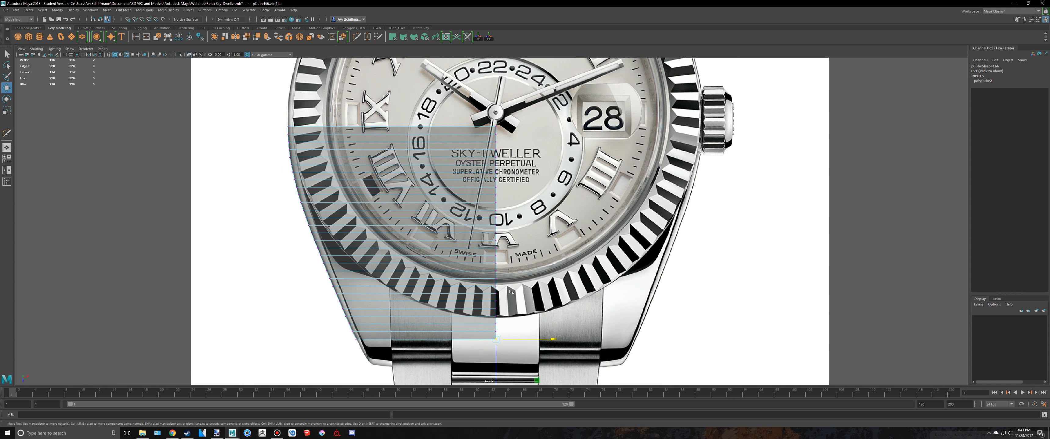
scroll(536, 251, up, 3)
scroll(492, 95, down, 4)
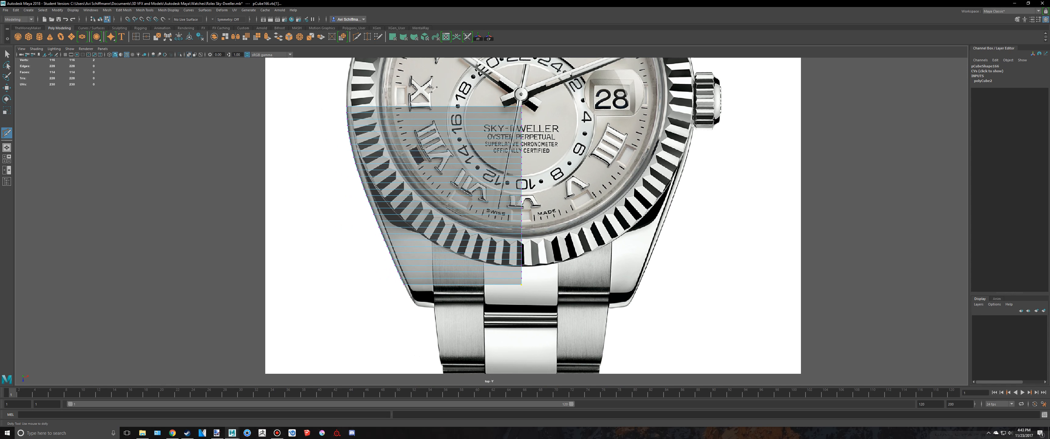
ctrl+click(440, 282)
key(ctrl+z)
shift+drag(420, 77, 426, 232)
key(ctrl+z)
- Slice the case block lengthwise with a straight Multi-Cut along the inner edge of the lug
shift+drag(429, 87, 424, 299)
right_click(425, 337)
scroll(489, 265, up, 3)
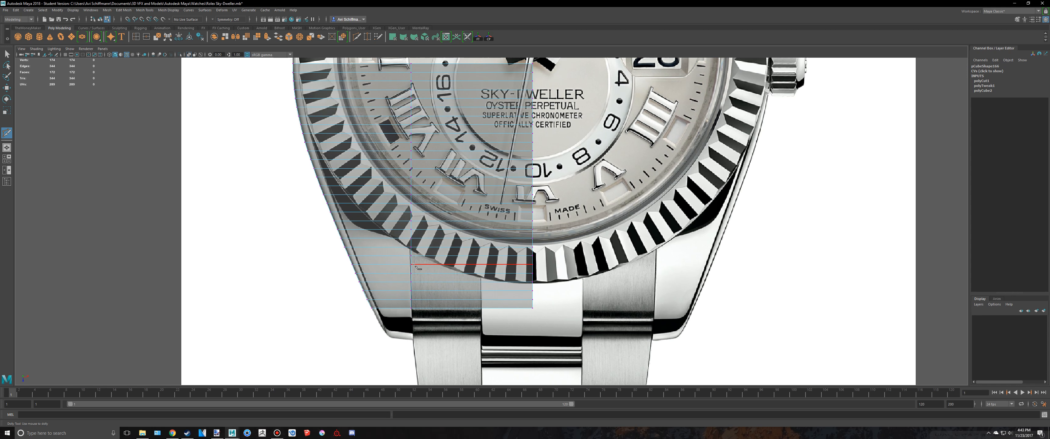
scroll(491, 267, up, 2)
scroll(491, 267, down, 3)
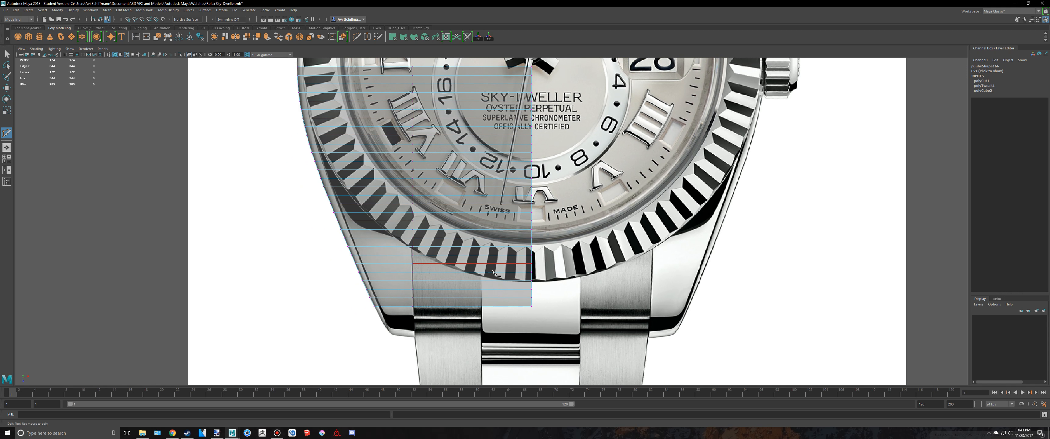
- Switch the block to vertex selection and examine how the new cut lines up with the lug and bracelet
key(q)
right_click(517, 251)
right_drag(503, 249, 487, 252)
scroll(546, 263, up, 3)
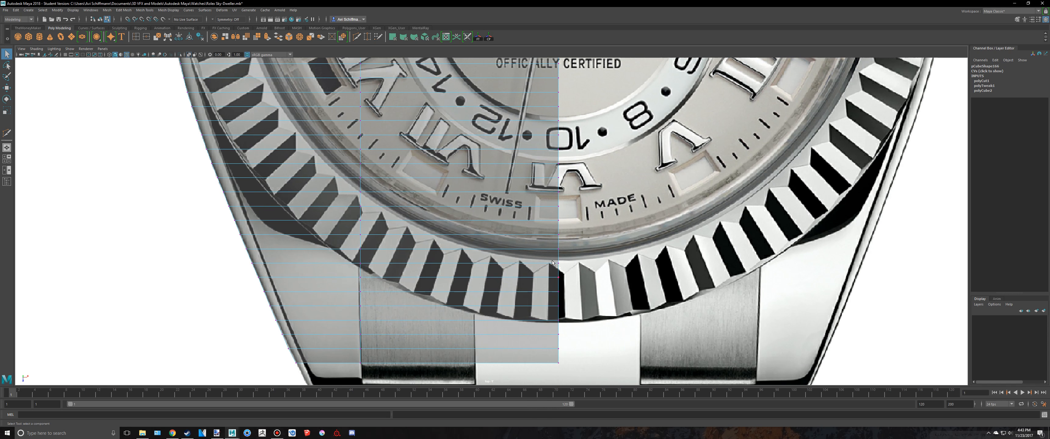
alt+middle_drag(547, 263, 491, 291)
scroll(496, 269, down, 3)
scroll(496, 269, up, 2)
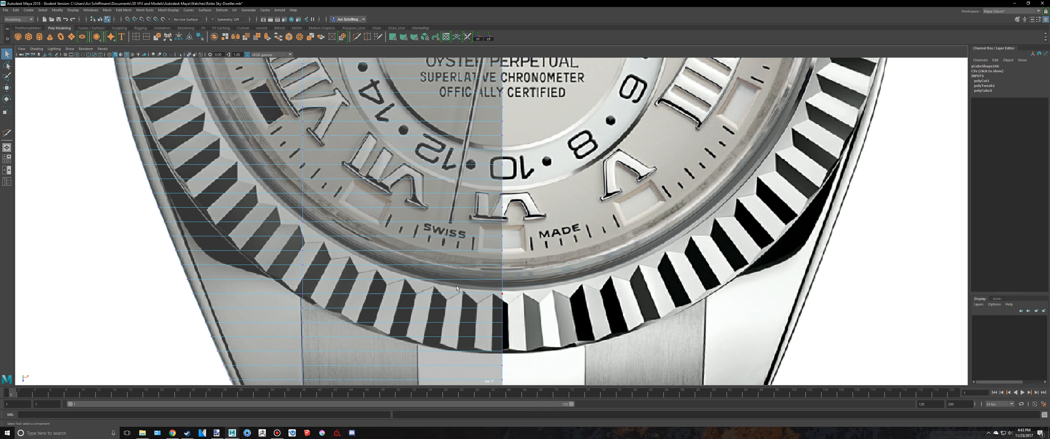
alt+middle_drag(456, 288, 392, 75)
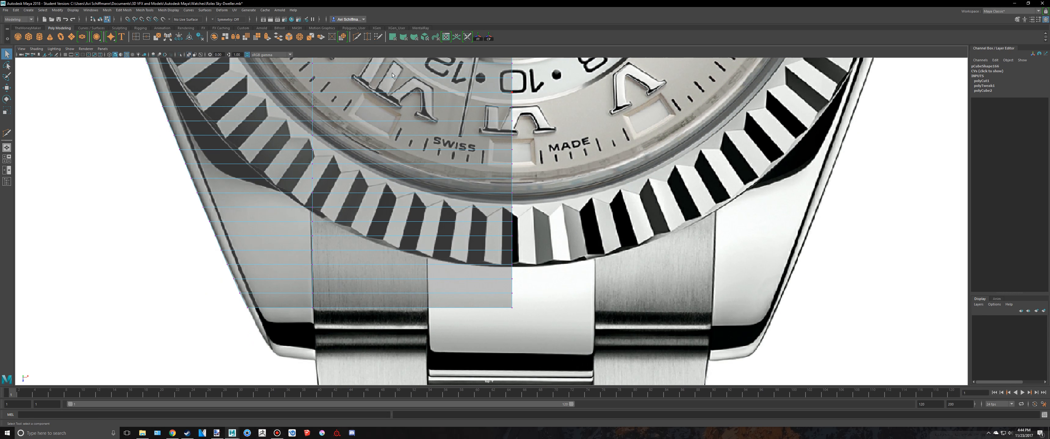
- Insert a lengthwise edge loop into the block between the lug cut and the centreline, close to the cut
click(352, 38)
scroll(424, 145, down, 3)
alt+middle_drag(424, 145, 422, 200)
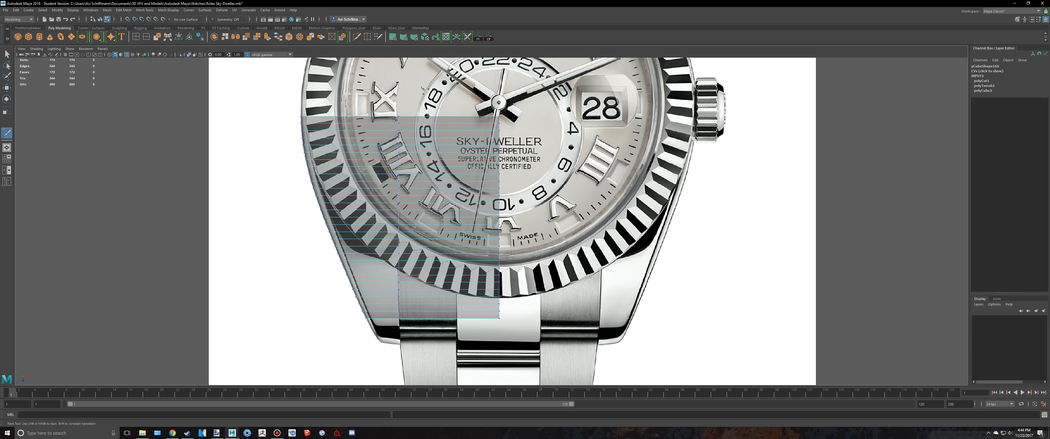
ctrl+click(426, 317)
scroll(491, 223, up, 1)
click(461, 259)
key(space)
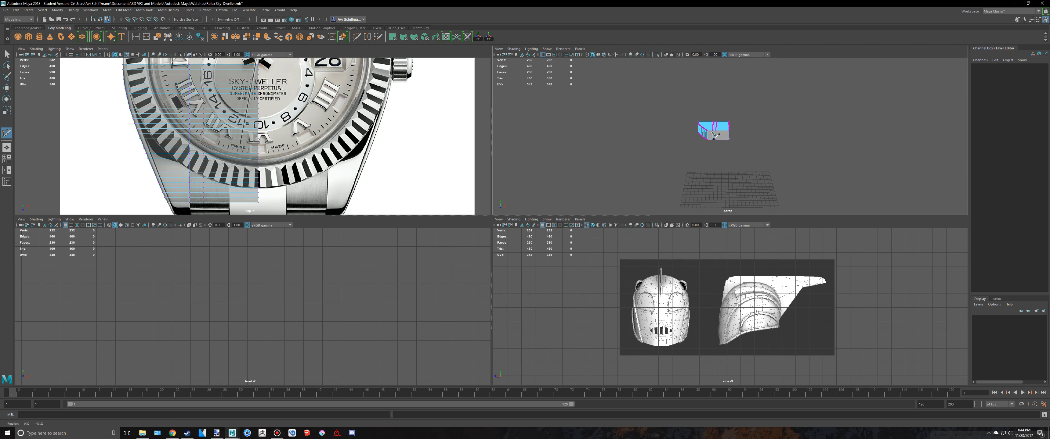
key(space)
scroll(394, 248, up, 5)
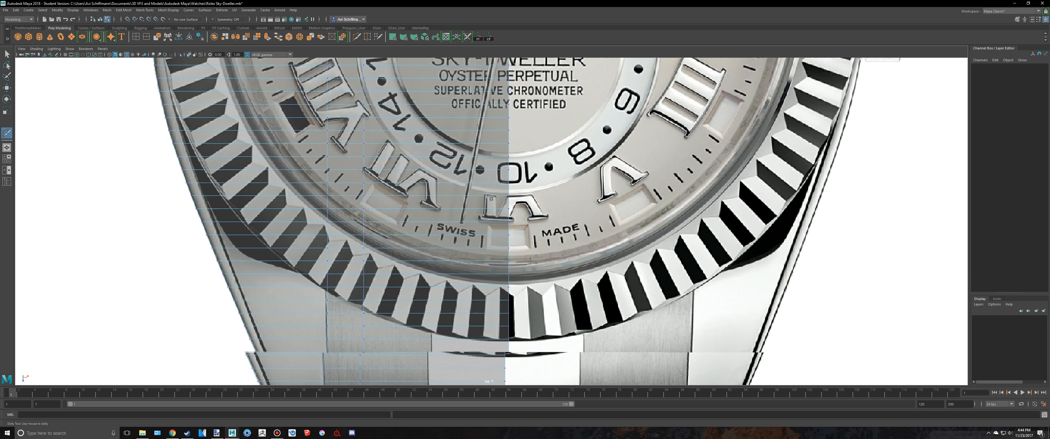
- Select the lower vertices of the new edge loop and move them slightly up towards the dial
right_drag(424, 251, 395, 247)
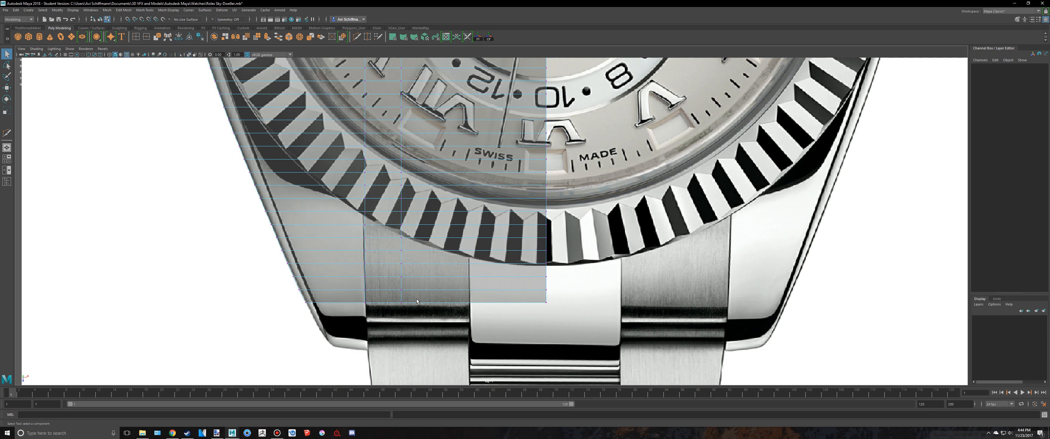
scroll(416, 301, down, 5)
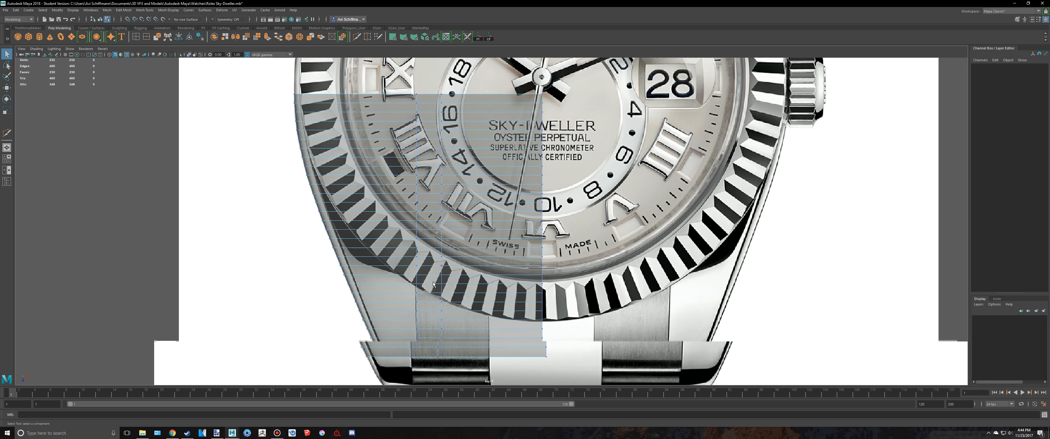
scroll(433, 284, down, 2)
drag(443, 194, 442, 192)
key(w)
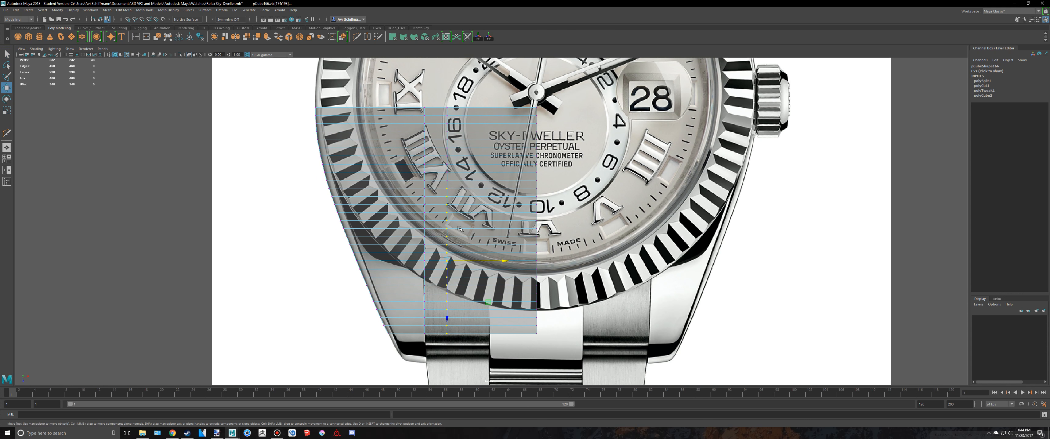
middle_drag(444, 315, 446, 311)
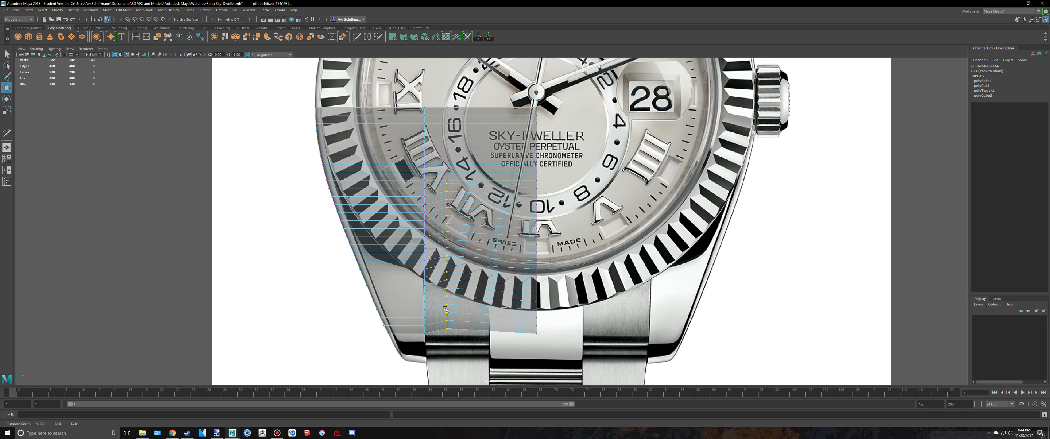
- Select the upper end of the loop's raised vertices between the VIII and VII numerals for adjustment
scroll(445, 306, up, 3)
alt+middle_drag(446, 195, 445, 270)
scroll(445, 269, up, 3)
key(q)
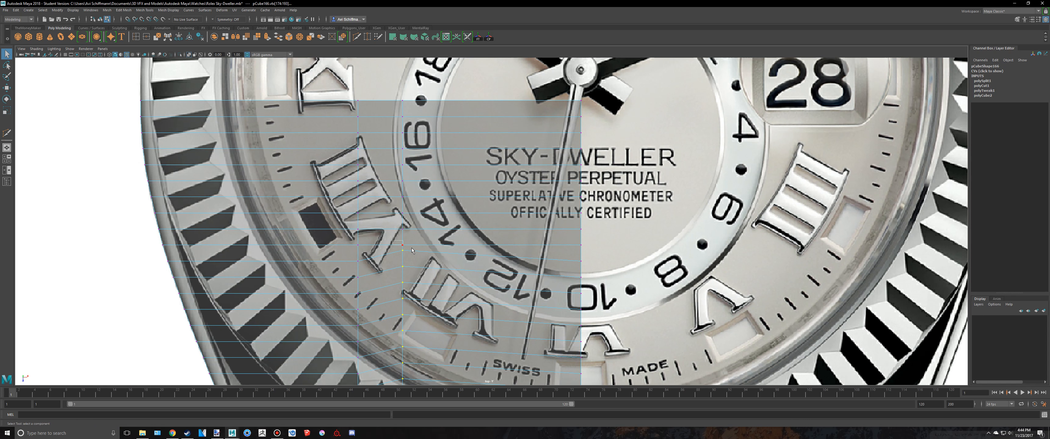
key(w)
drag(397, 241, 403, 290)
scroll(406, 290, down, 3)
alt+middle_drag(406, 289, 450, 245)
scroll(453, 243, up, 3)
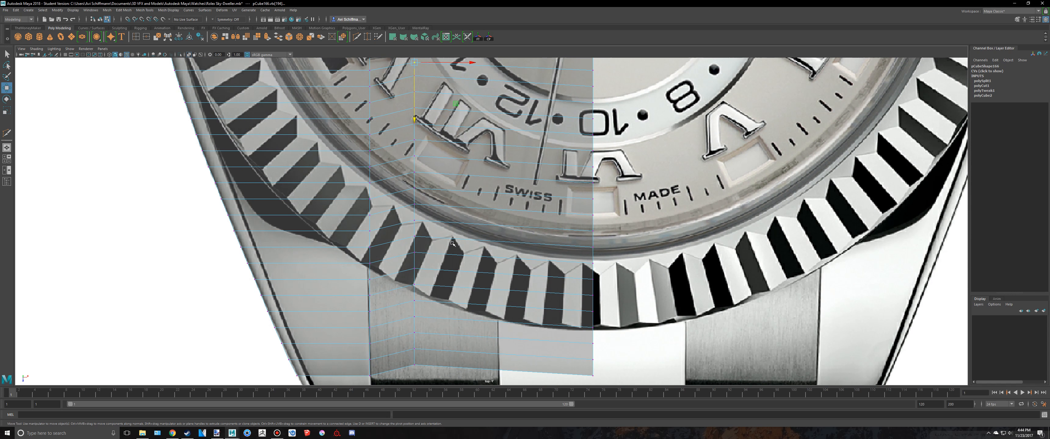
- Delete the block's faces between the lug cut and the centreline over the lower bezel and bracelet
right_drag(410, 300, 409, 309)
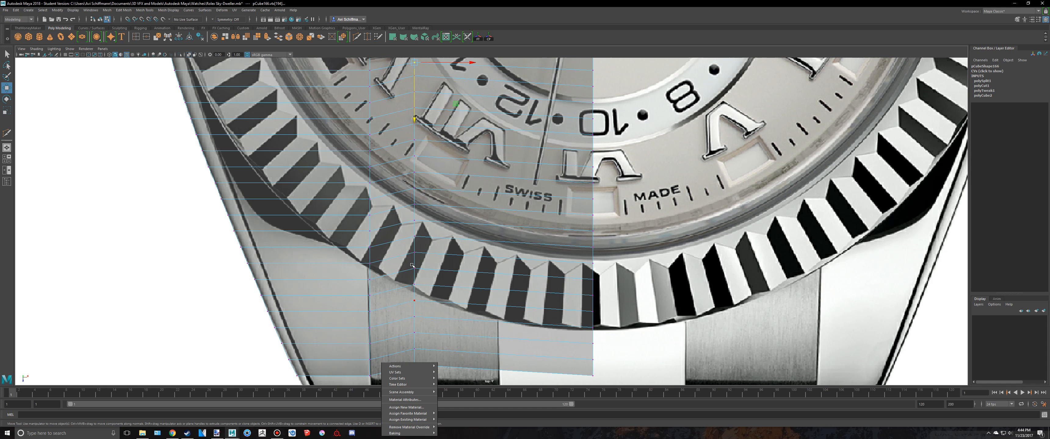
scroll(422, 290, down, 3)
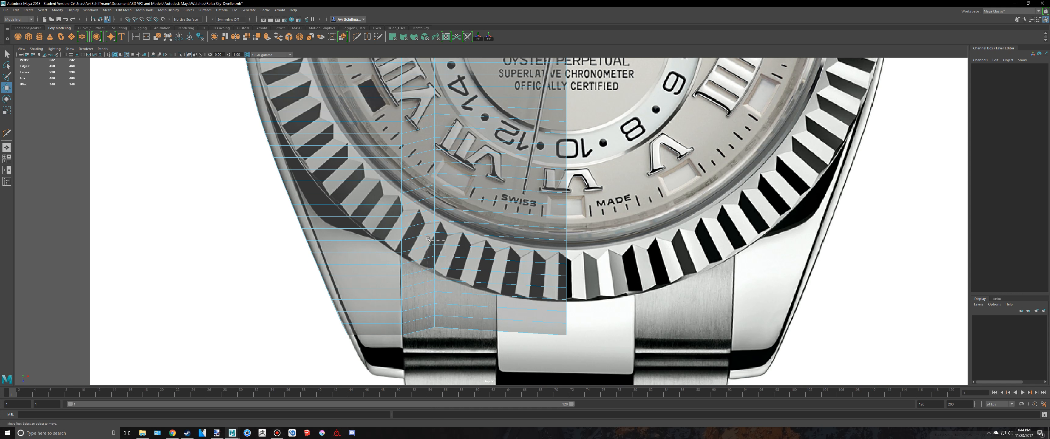
drag(427, 230, 427, 229)
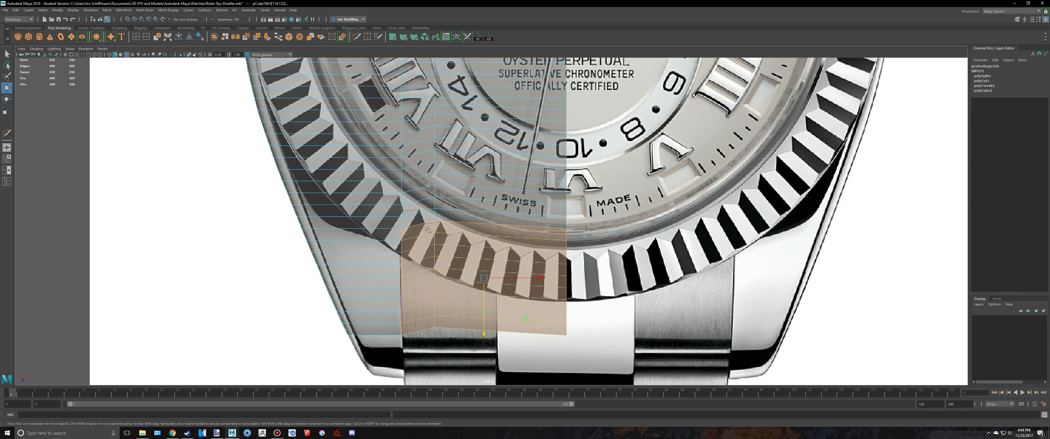
key(Delete)
- Try deleting the leftover faces along the centreline below the inner rim of the bezel
scroll(427, 231, down, 3)
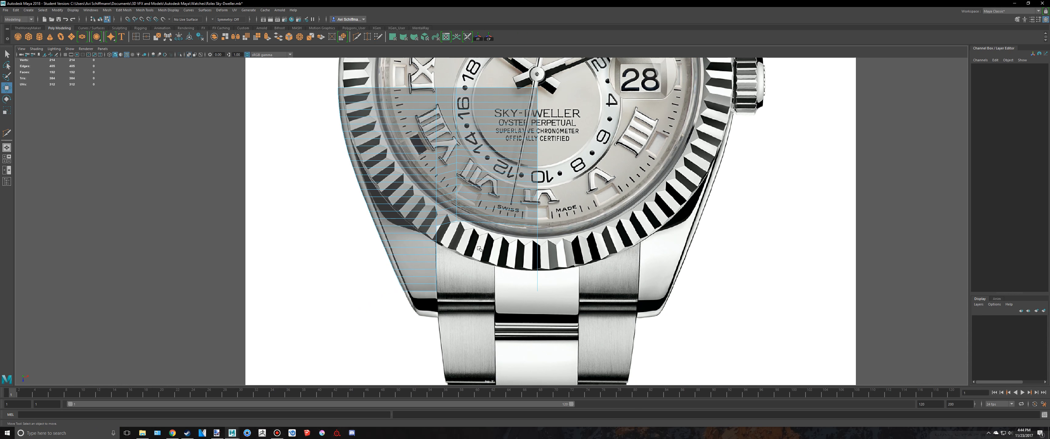
scroll(521, 242, up, 2)
drag(568, 343, 533, 271)
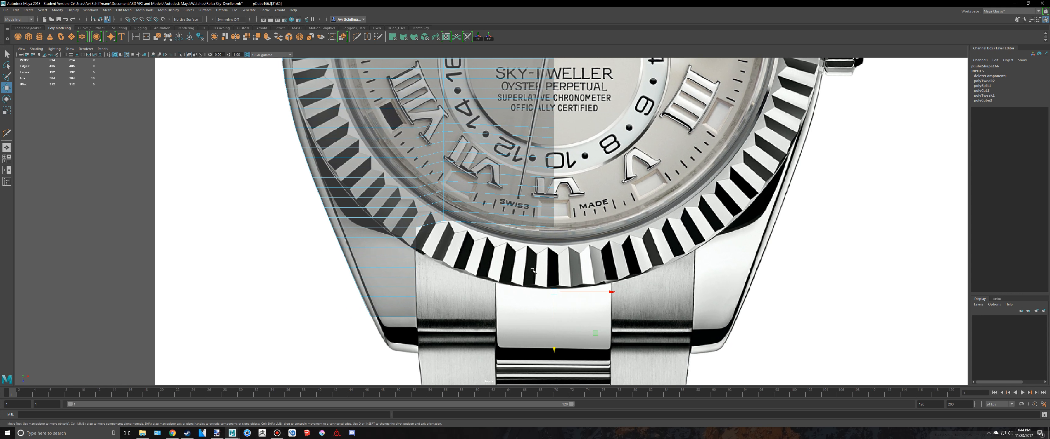
key(Delete)
drag(539, 233, 529, 234)
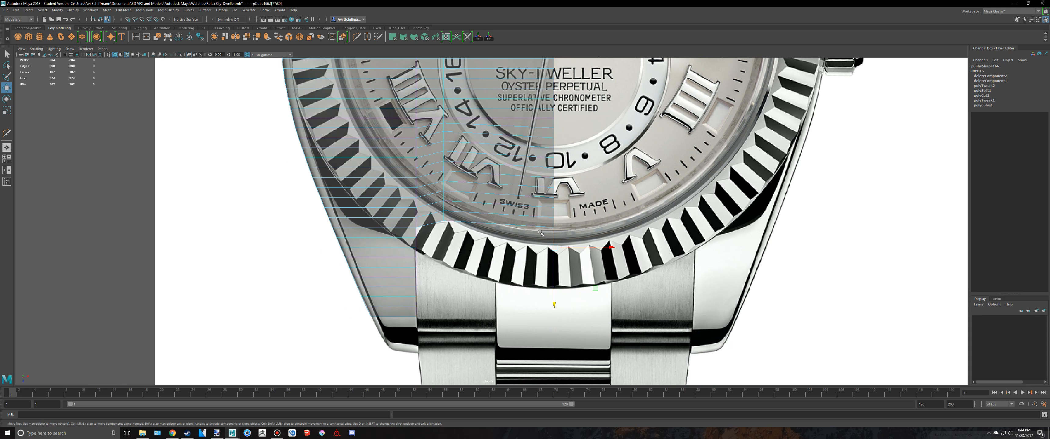
key(Delete)
- Try deleting the lowest remaining strip of faces inside the bezel and undo the recent face deletions
scroll(491, 222, up, 4)
scroll(406, 225, up, 1)
alt+middle_drag(348, 221, 371, 244)
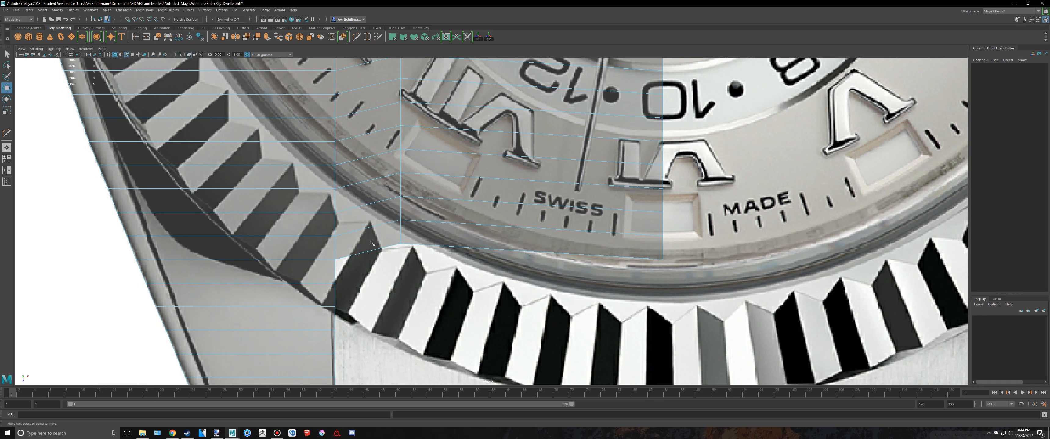
click(384, 238)
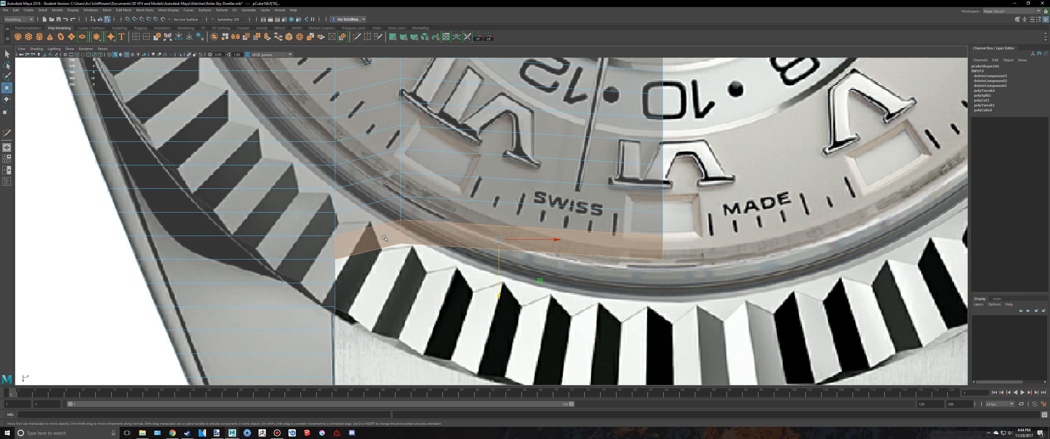
key(Delete)
scroll(388, 219, down, 2)
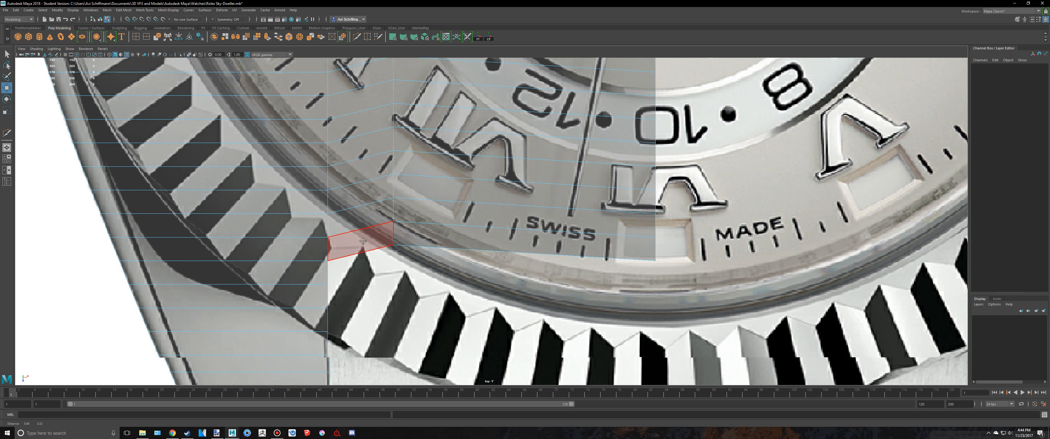
scroll(401, 317, down, 2)
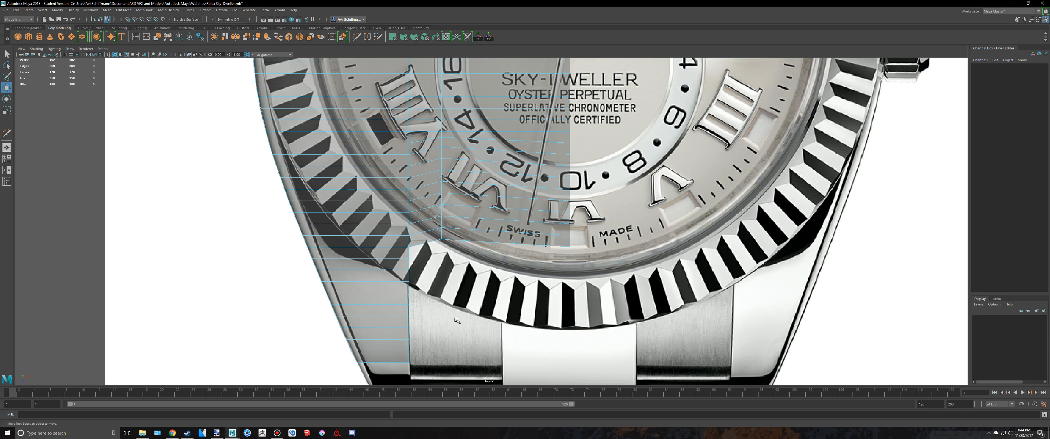
scroll(457, 321, up, 1)
key(ctrl+z)
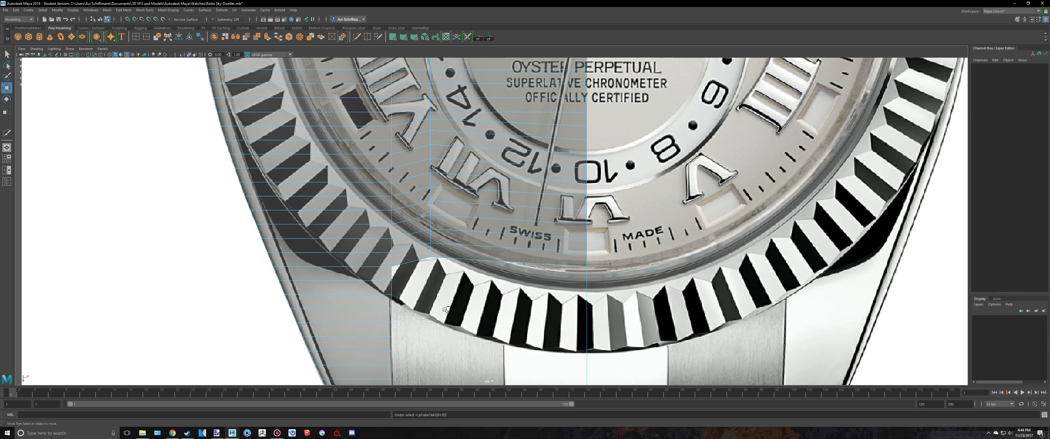
- Restore the faces between the lug cut and the centreline, and delete only those over the lower bezel and bracelet
key(ctrl+z)
alt+middle_drag(440, 311, 436, 243)
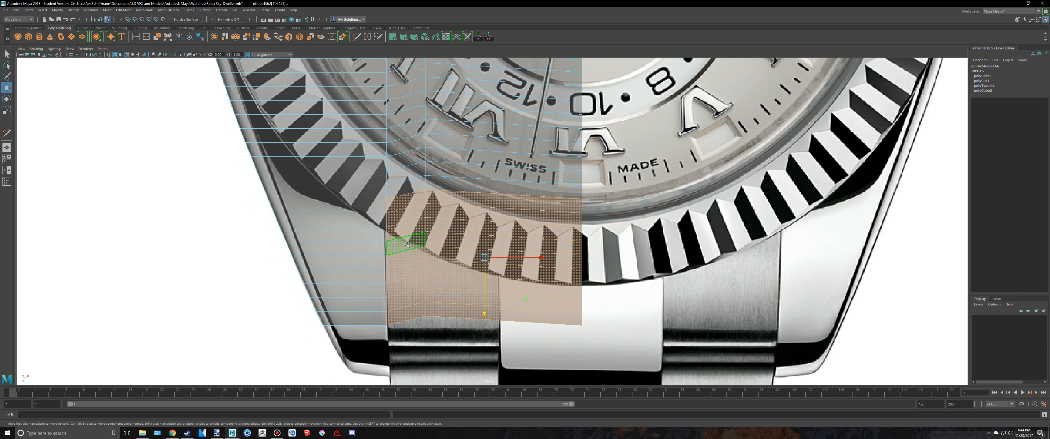
key(Delete)
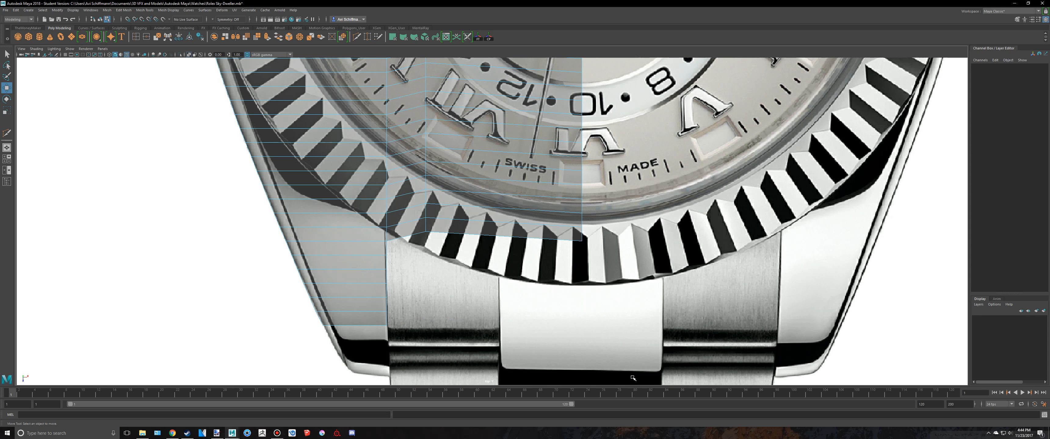
- Move the lower vertices at the centreline and at the vertical edge nearest the lug cut down to the bezel's outer edge
scroll(569, 264, up, 1)
scroll(570, 264, up, 1)
right_drag(623, 244, 590, 244)
drag(617, 245, 639, 276)
drag(639, 306, 644, 376)
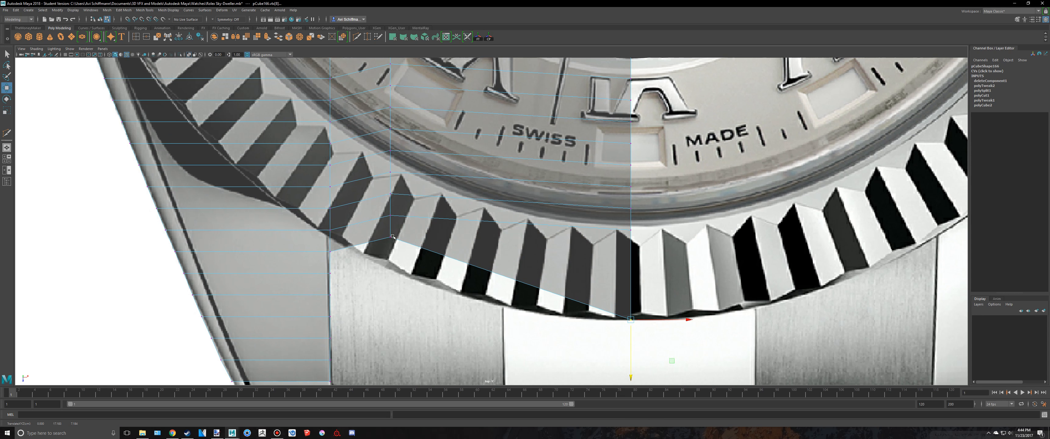
key(q)
click(390, 238)
key(w)
drag(391, 286, 392, 314)
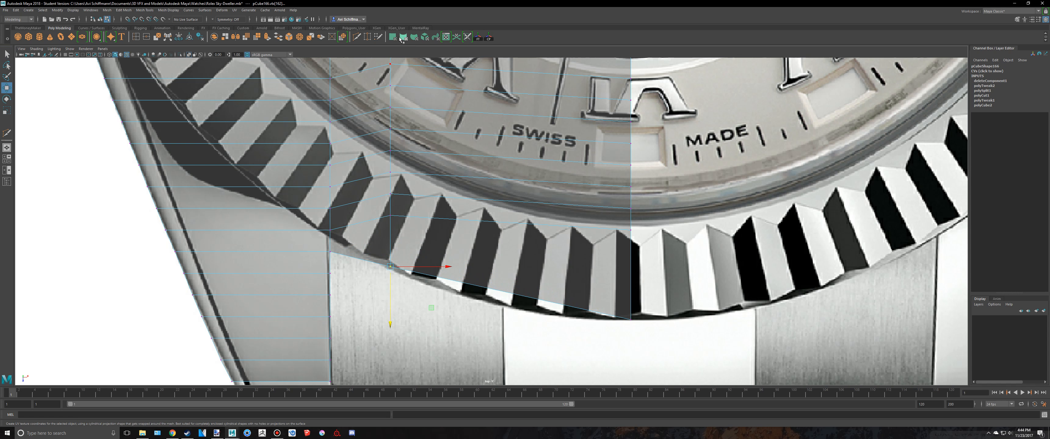
- Insert three vertical edge loops with Multi-Cut between the edge nearest the lug cut and the centreline
click(356, 37)
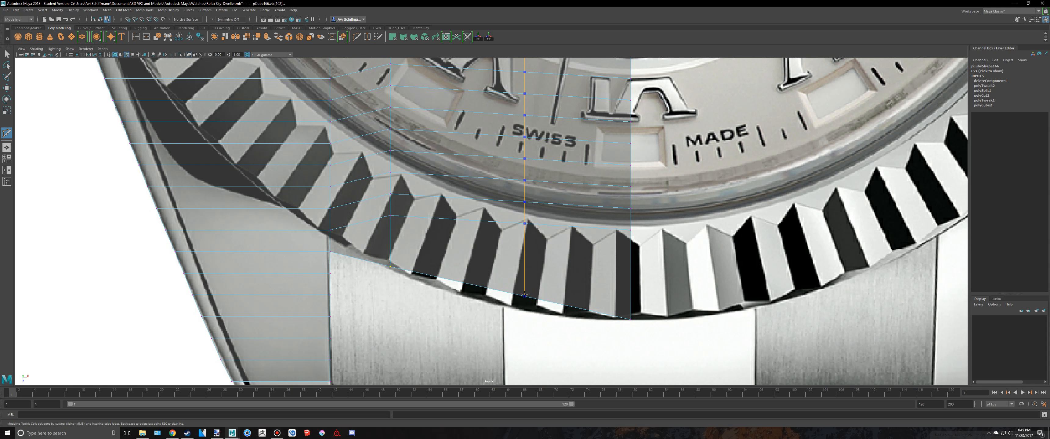
ctrl+click(458, 282)
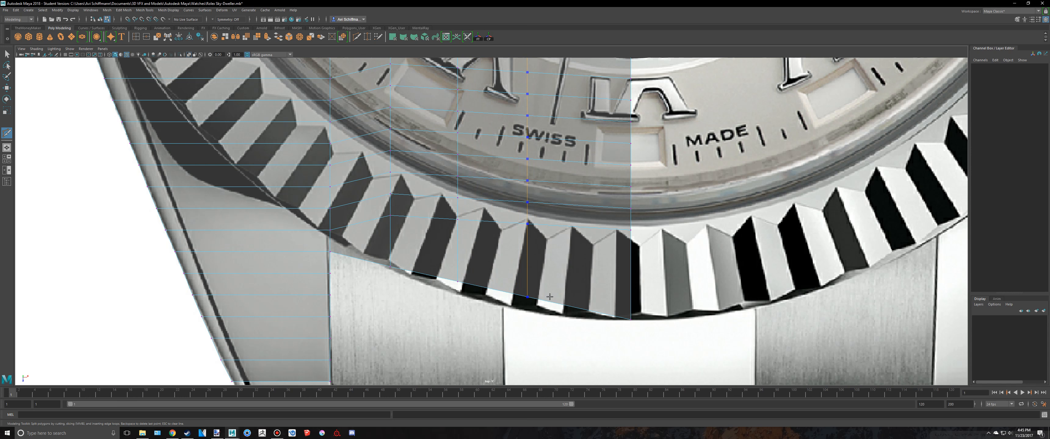
ctrl+click(577, 308)
ctrl+click(513, 294)
key(q)
- Move the lower vertices of the new edge loops down onto the bezel's outer curve
scroll(500, 271, up, 3)
right_drag(500, 271, 480, 253)
alt+middle_drag(593, 324, 546, 235)
mouse_move(546, 236)
mouse_down()
mouse_move(570, 286)
mouse_move(568, 318)
mouse_up()
key(w)
drag(505, 266, 459, 209)
drag(476, 282, 475, 302)
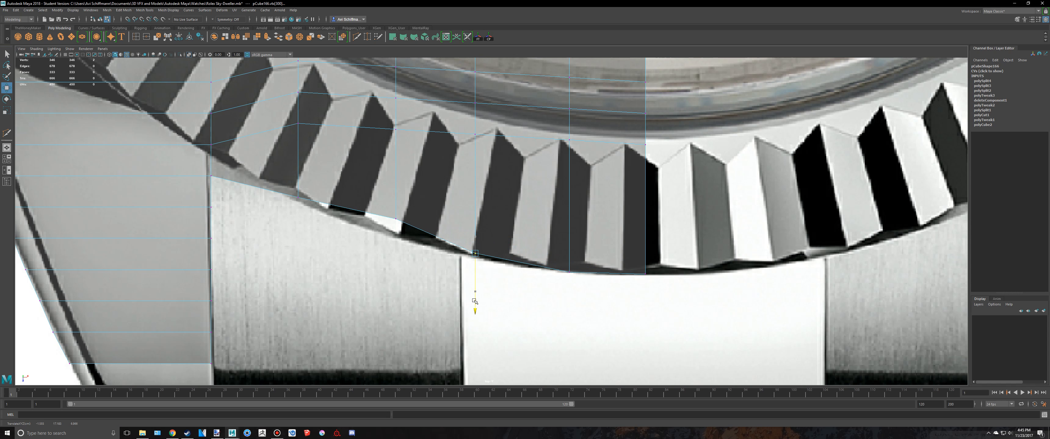
click(396, 220)
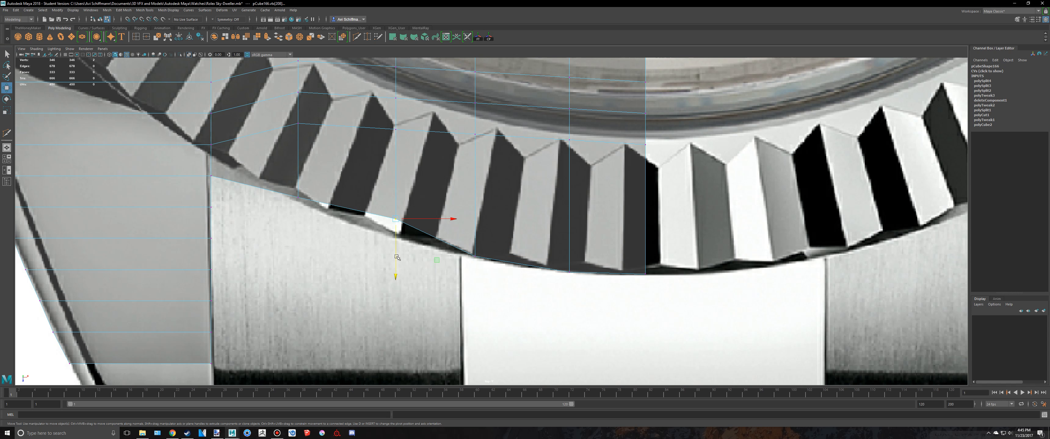
drag(396, 267, 394, 282)
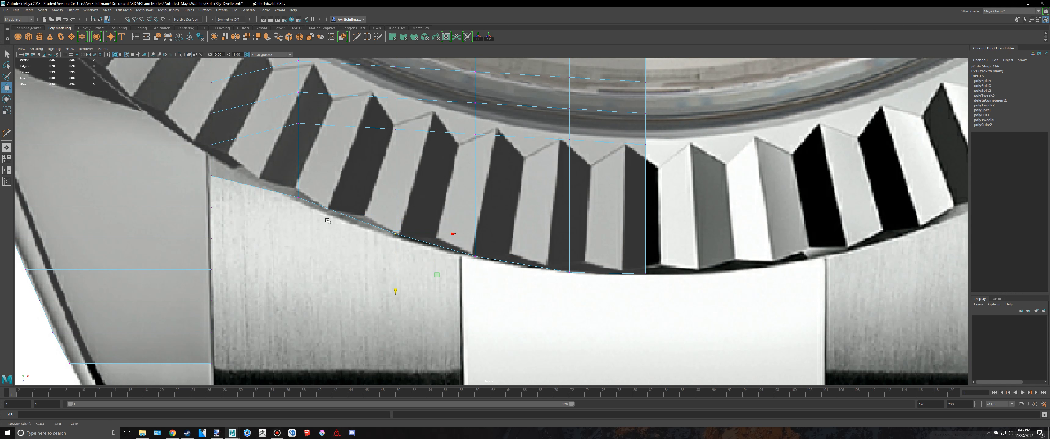
- Raise the inner corner of the lug cut to the bezel's edge and slide the matching outer vertices up along the case outline
scroll(328, 221, down, 5)
scroll(357, 240, up, 5)
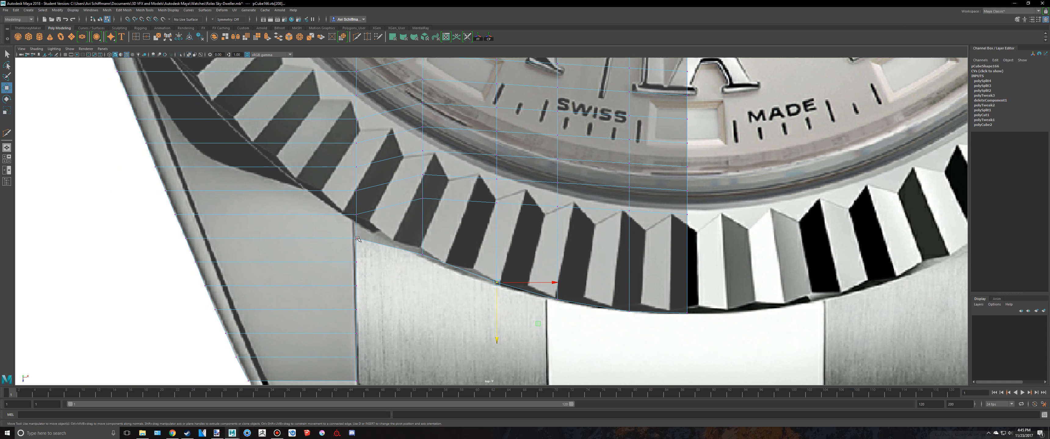
drag(360, 272, 355, 269)
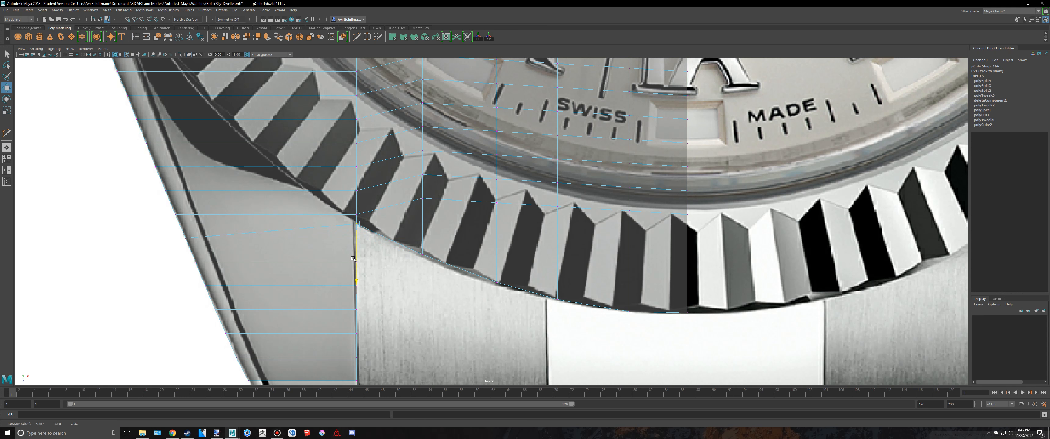
drag(182, 236, 195, 251)
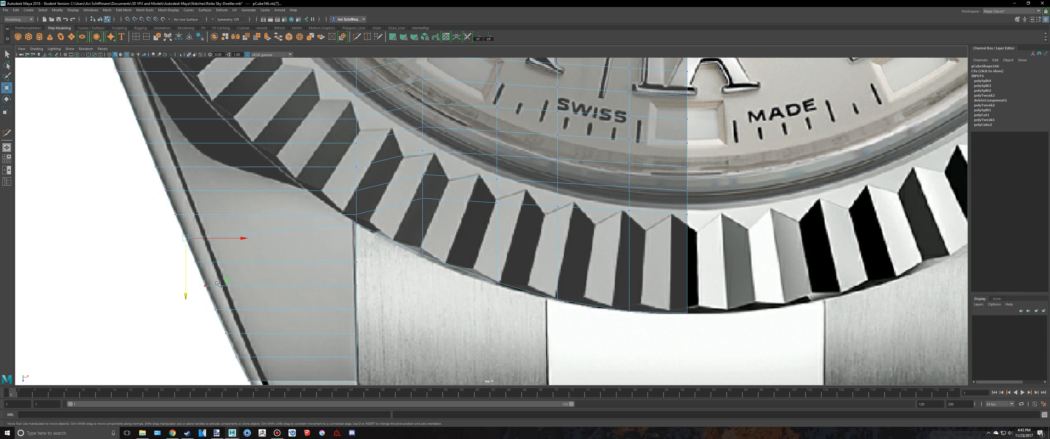
middle_drag(226, 281, 221, 273)
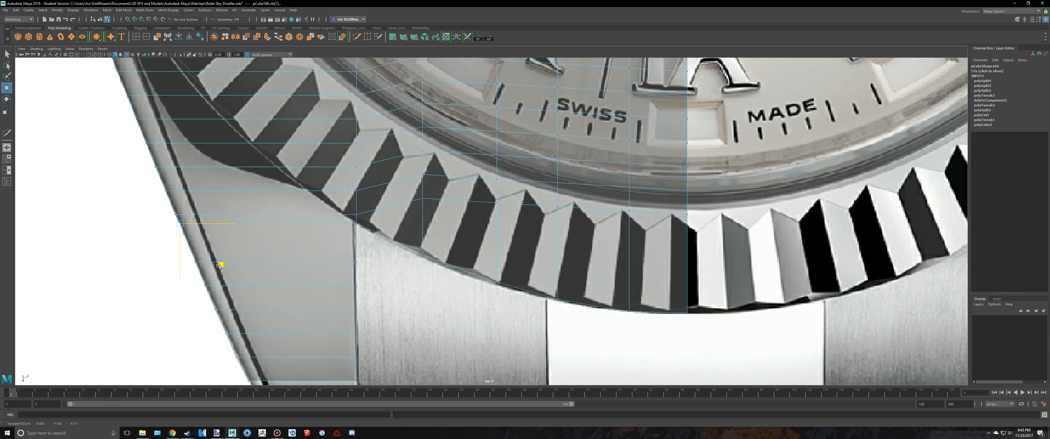
- Examine the block in perspective, briefly previewing it smoothed, and check the open side around the lug cut
key(space)
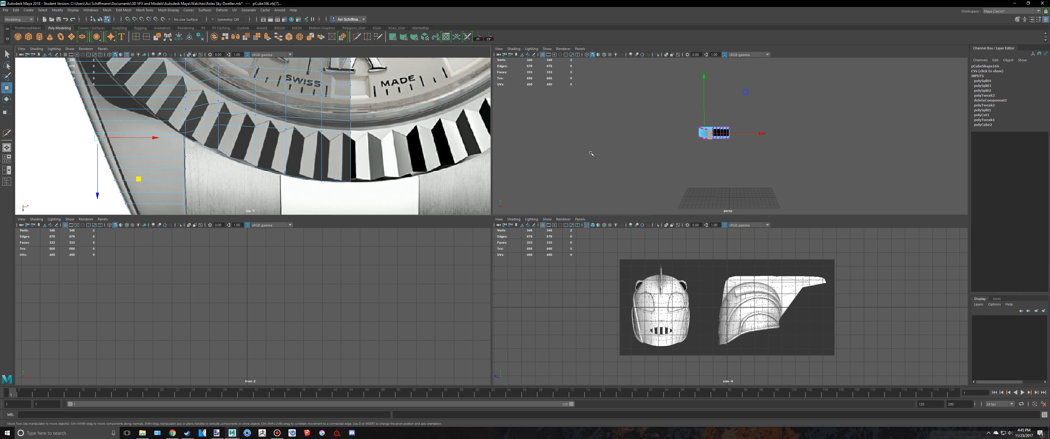
key(space)
key(f)
scroll(574, 223, down, 3)
key(q)
right_drag(650, 176, 678, 166)
key(3)
click(782, 152)
alt+drag(782, 152, 773, 191)
click(609, 214)
key(1)
alt+right_drag(609, 215, 639, 234)
alt+middle_drag(638, 234, 449, 146)
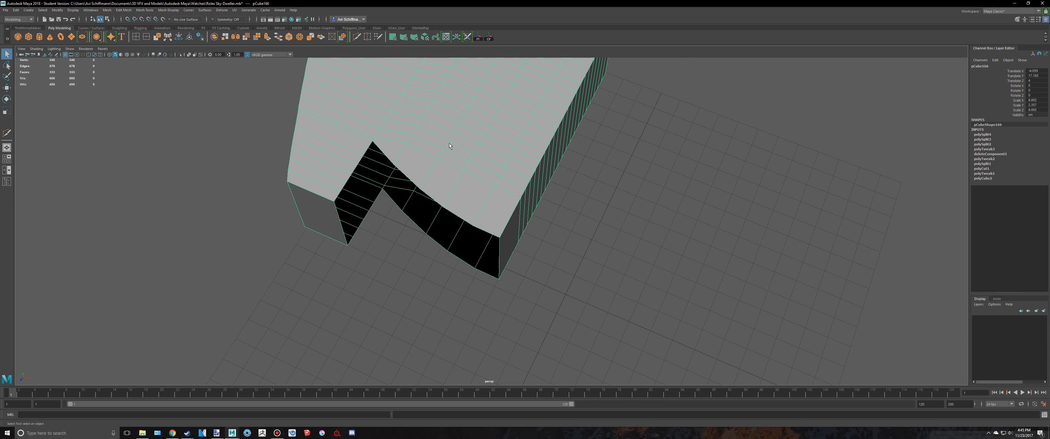
- Compare the block's edges with the top-view reference and select the vertices of the vertical edge near the VII and VIII numerals
key(space)
key(space)
scroll(411, 214, down, 3)
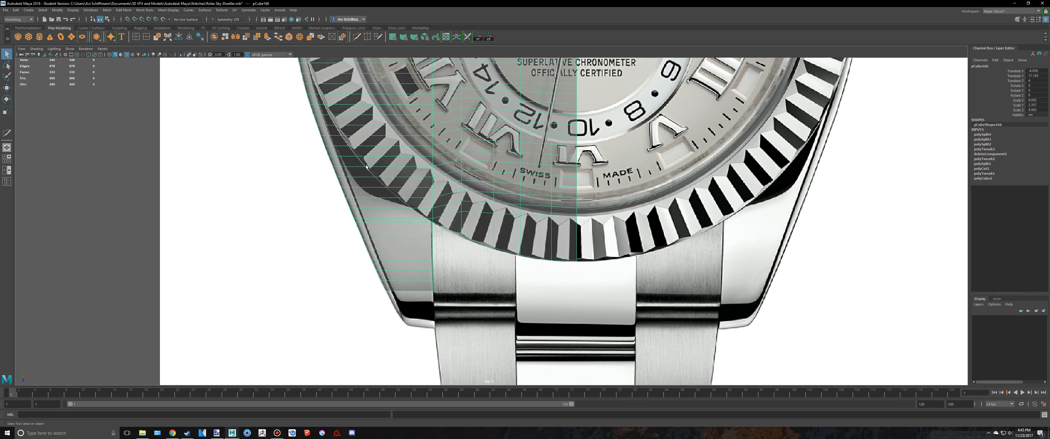
mouse_move(413, 214)
alt+middle_down()
mouse_move(350, 306)
mouse_move(414, 212)
alt+middle_up()
scroll(449, 232, up, 2)
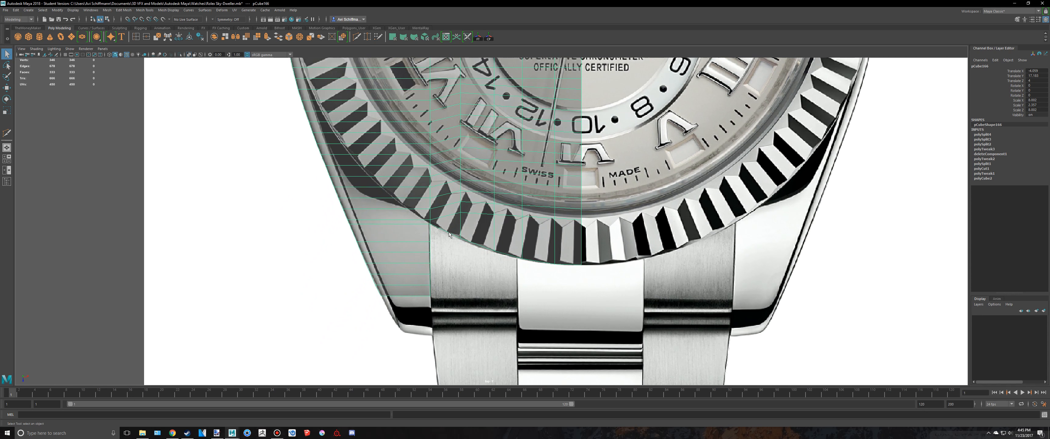
scroll(456, 277, up, 2)
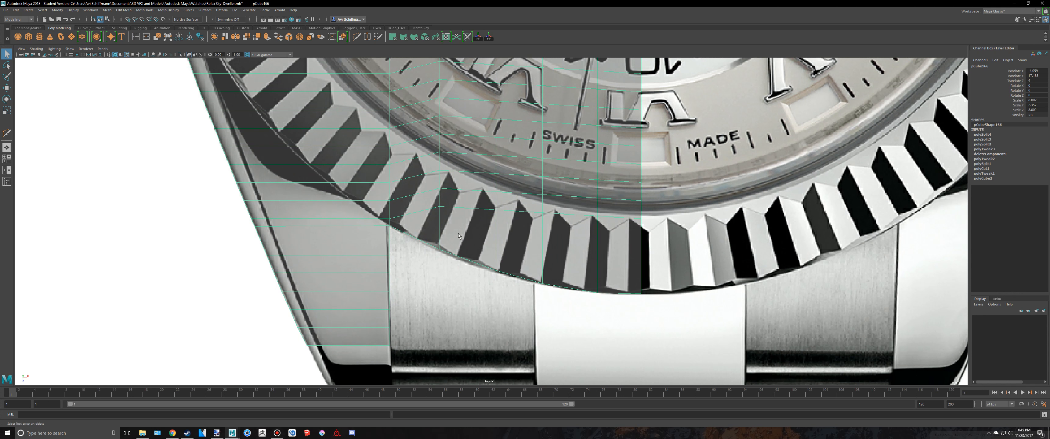
scroll(459, 235, down, 5)
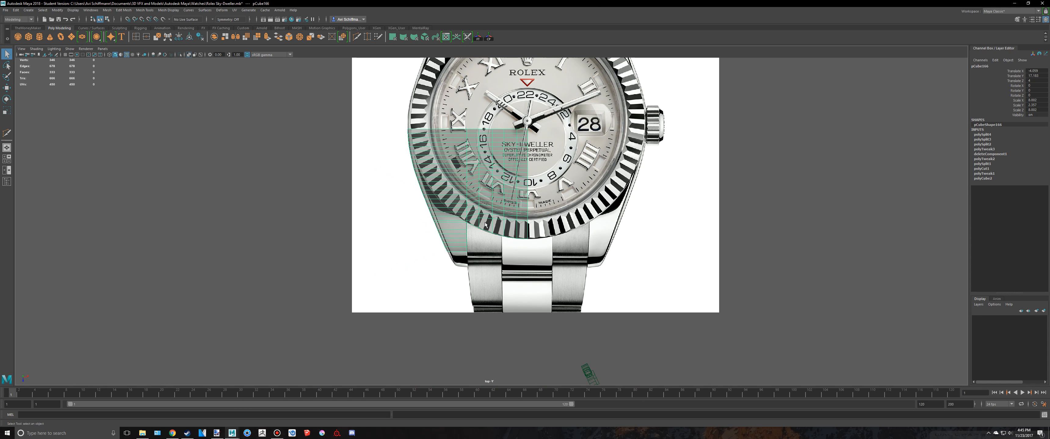
scroll(485, 225, up, 4)
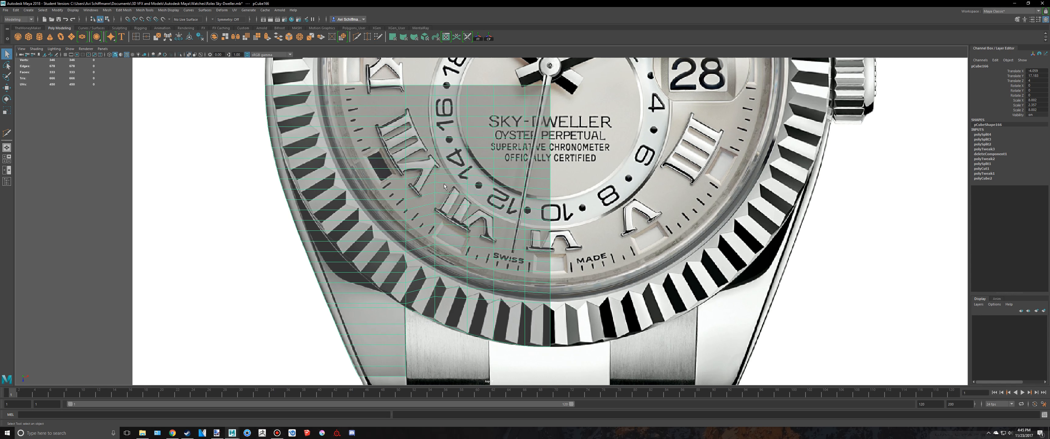
right_click(443, 181)
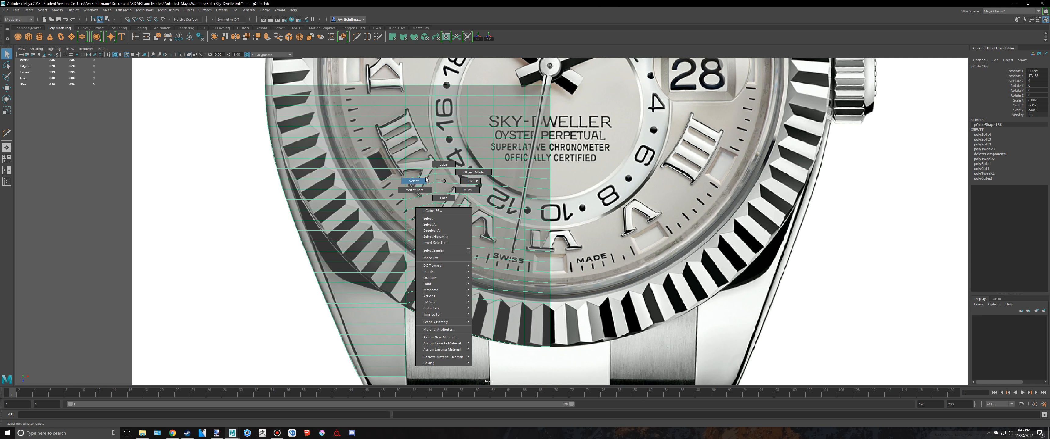
click(426, 180)
drag(438, 178, 439, 180)
key(w)
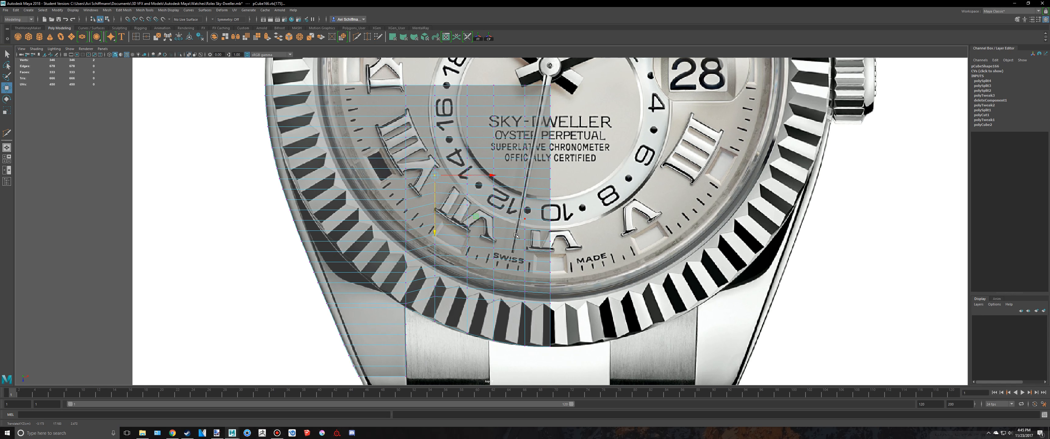
scroll(515, 236, up, 2)
alt+middle_drag(516, 236, 532, 121)
scroll(509, 229, up, 3)
alt+middle_drag(595, 248, 620, 194)
scroll(443, 233, down, 4)
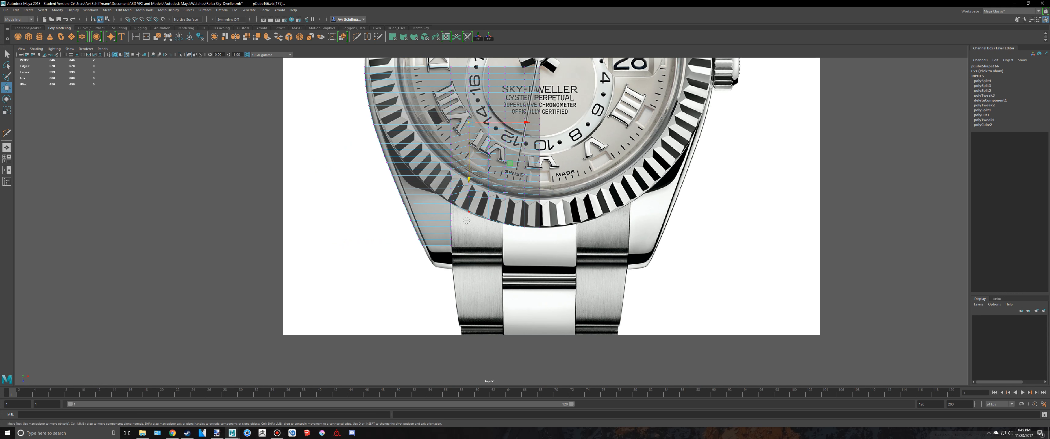
alt+middle_drag(467, 217, 457, 270)
scroll(457, 269, down, 5)
- Select the whole block in perspective and fill the open hole along the lug cut and the lower curved side
key(space)
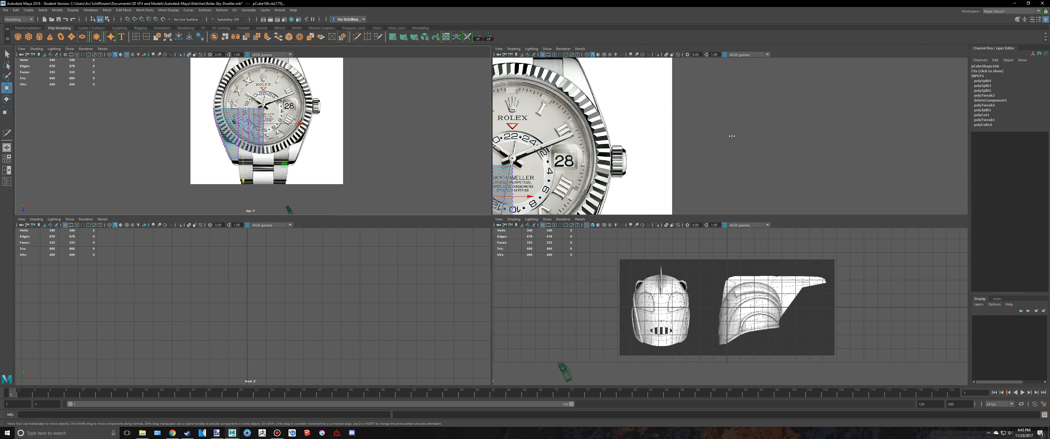
key(space)
scroll(639, 170, down, 4)
alt+drag(624, 201, 628, 204)
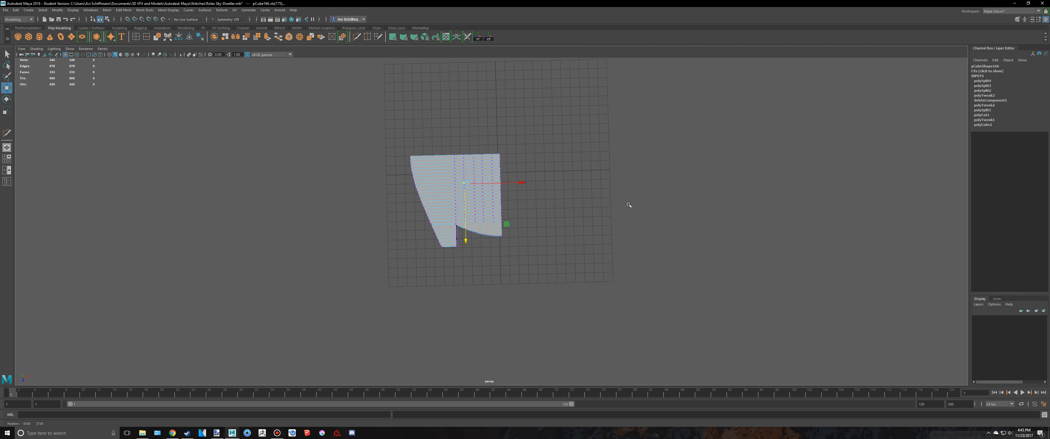
key(q)
right_drag(470, 176, 499, 167)
click(555, 174)
alt+drag(550, 224, 320, 140)
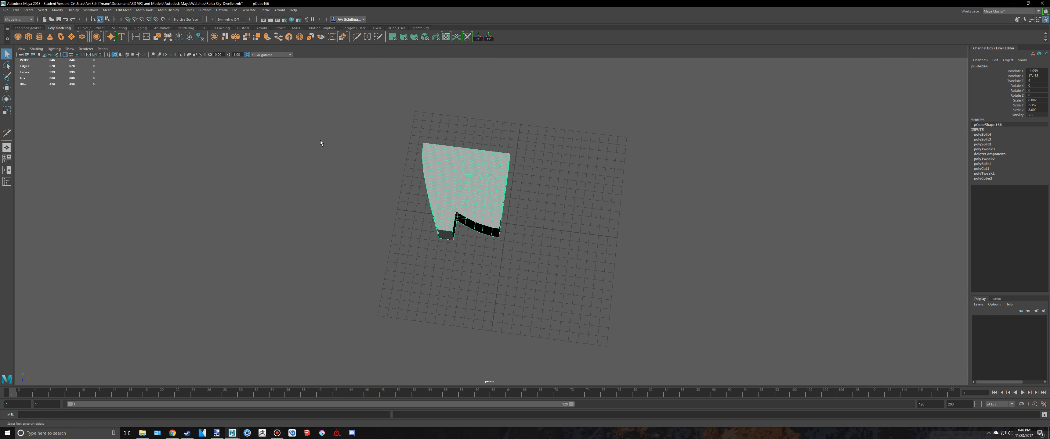
key(space)
key(space)
key(space)
key(space)
alt+drag(644, 146, 413, 169)
key(f)
click(108, 11)
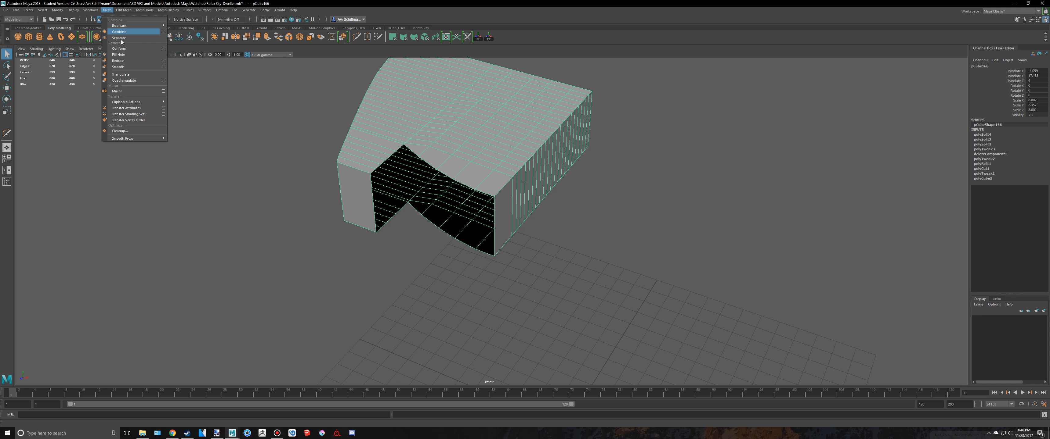
click(118, 56)
scroll(372, 154, up, 3)
alt+drag(372, 154, 284, 94)
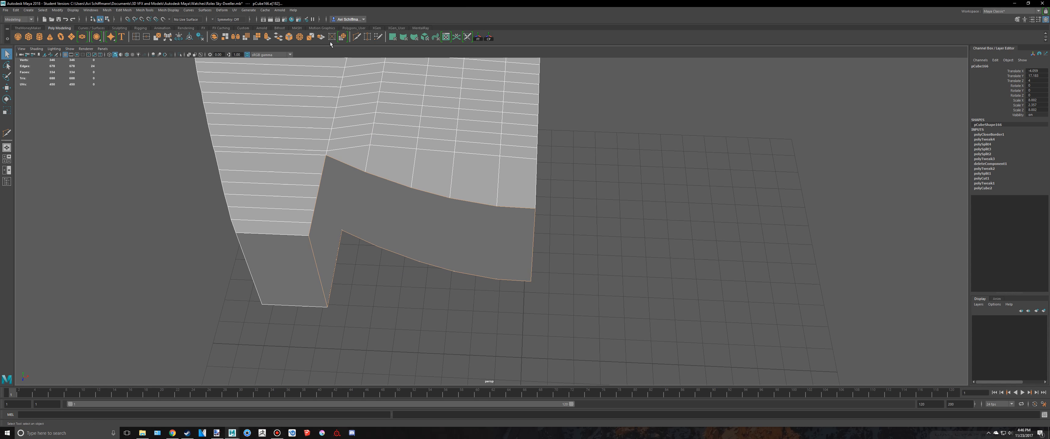
- Cut four edges across the filled curved face with Multi-Cut, joining the opposite upper and lower vertices between the lug and the centreline
click(357, 41)
alt+drag(366, 174, 378, 214)
click(375, 208)
right_click(422, 204)
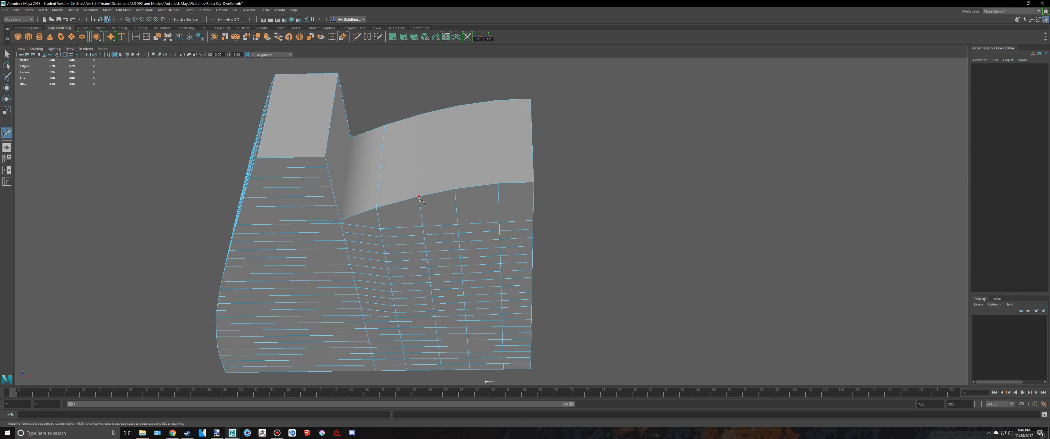
alt+drag(452, 135, 477, 228)
click(417, 259)
click(424, 191)
right_click(432, 193)
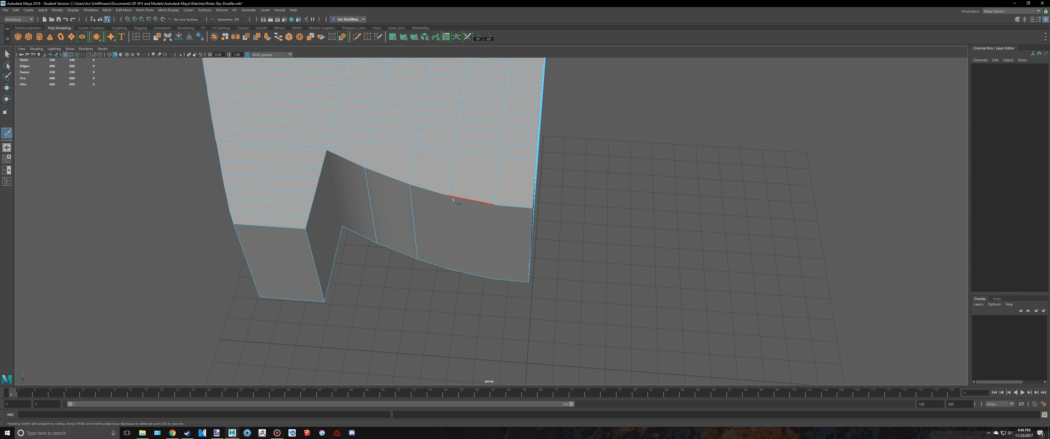
alt+drag(450, 199, 382, 175)
right_click(475, 197)
click(501, 194)
right_click(522, 208)
- Cut an edge down the inner corner where the lug's side wall meets the filled curved face
alt+right_drag(382, 175, 257, 263)
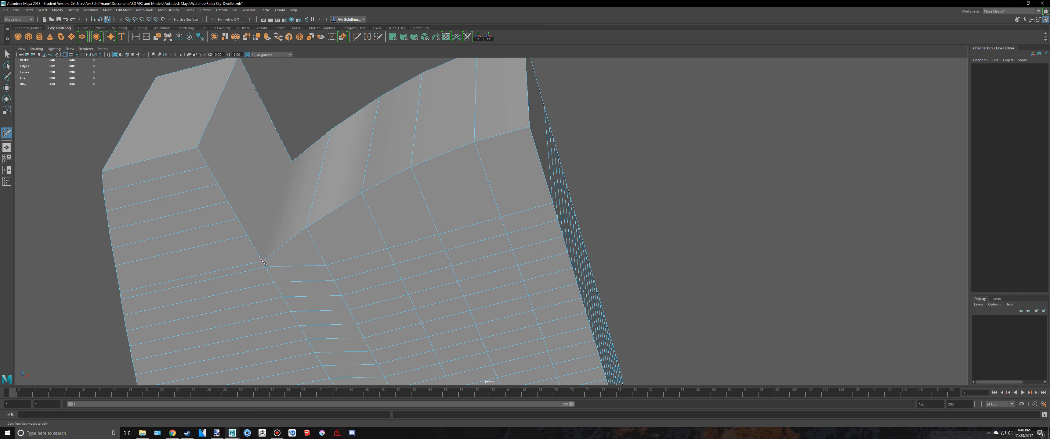
alt+drag(297, 183, 310, 220)
alt+middle_drag(278, 171, 333, 234)
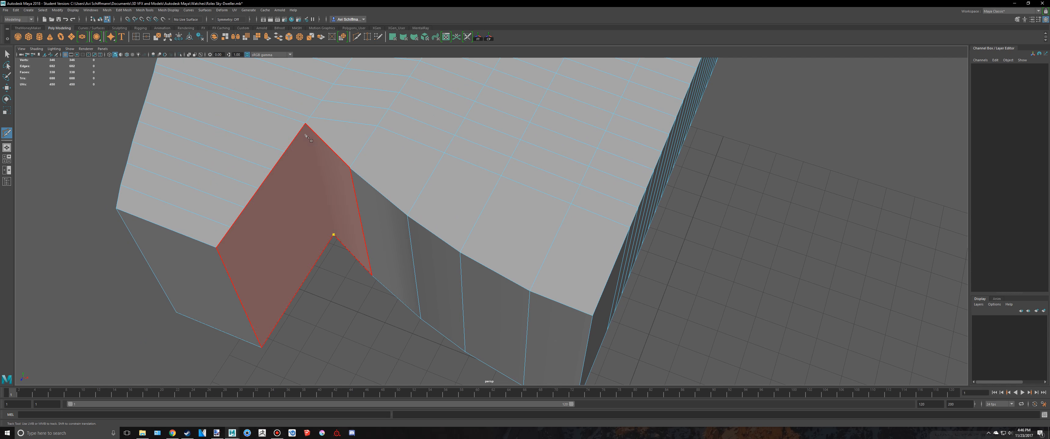
click(306, 124)
key(q)
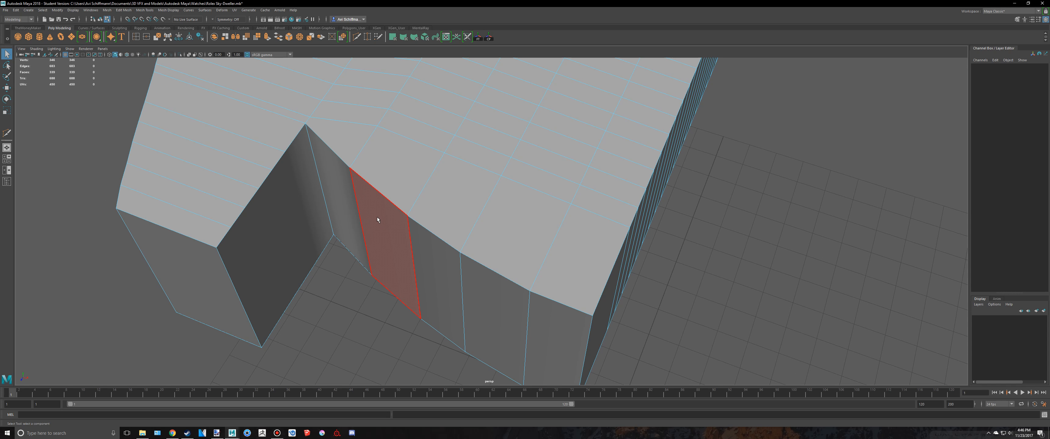
- Cut the first two vertical edges across the lug's inner side wall with Multi-Cut, joining its opposite upper and lower vertices
alt+drag(377, 218, 370, 222)
alt+middle_drag(346, 167, 400, 148)
alt+drag(356, 168, 342, 150)
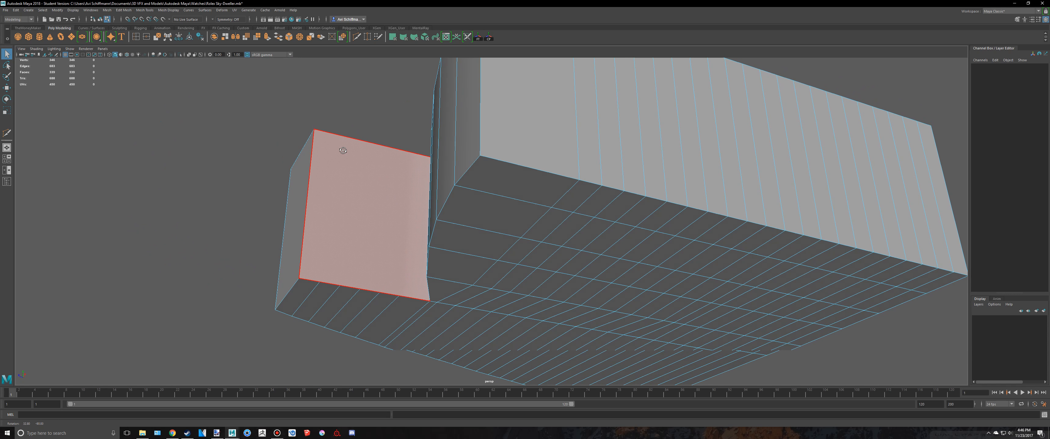
key(y)
alt+drag(320, 286, 330, 178)
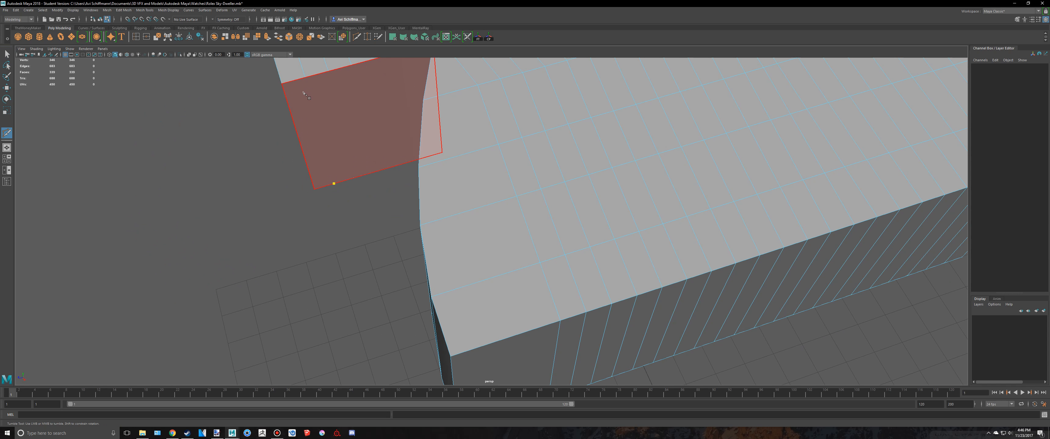
key(Return)
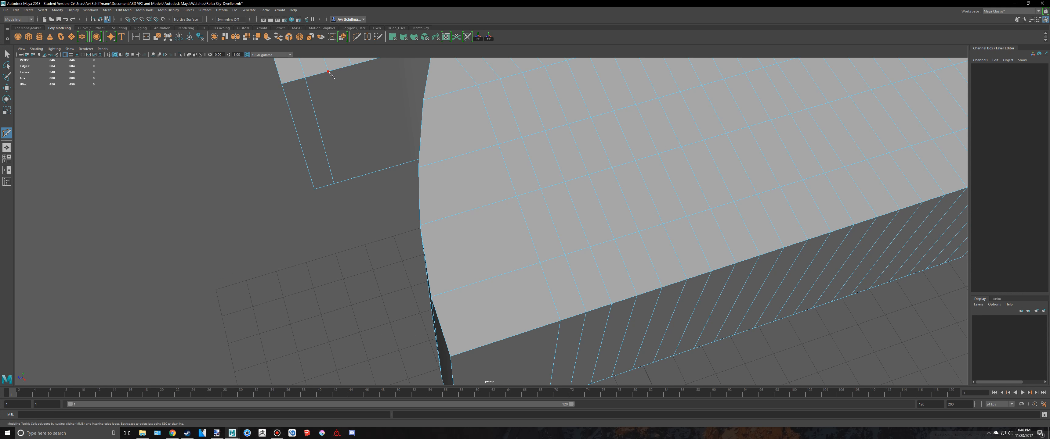
alt+drag(328, 84, 366, 299)
click(365, 296)
key(Return)
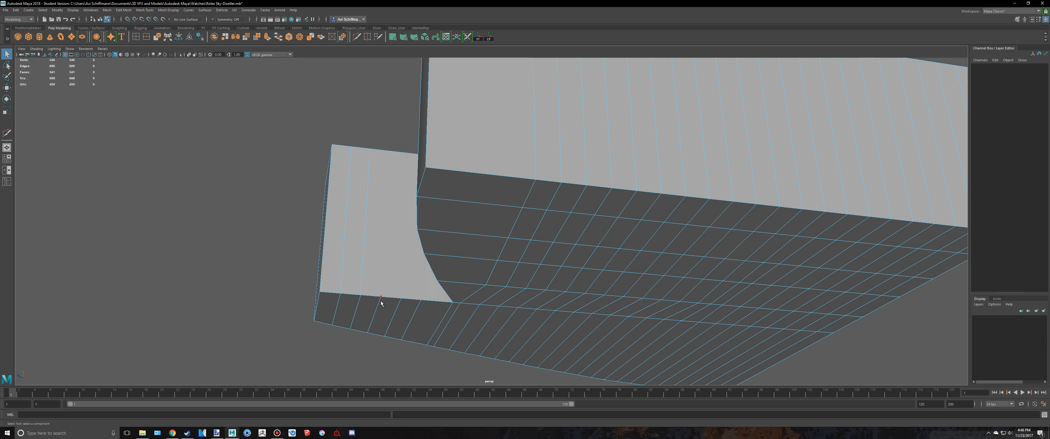
- Cut two more vertical edges across the lug's inner side wall, continuing from the outer end toward the inner corner
click(381, 295)
alt+drag(390, 244, 394, 89)
alt+middle_drag(393, 89, 376, 96)
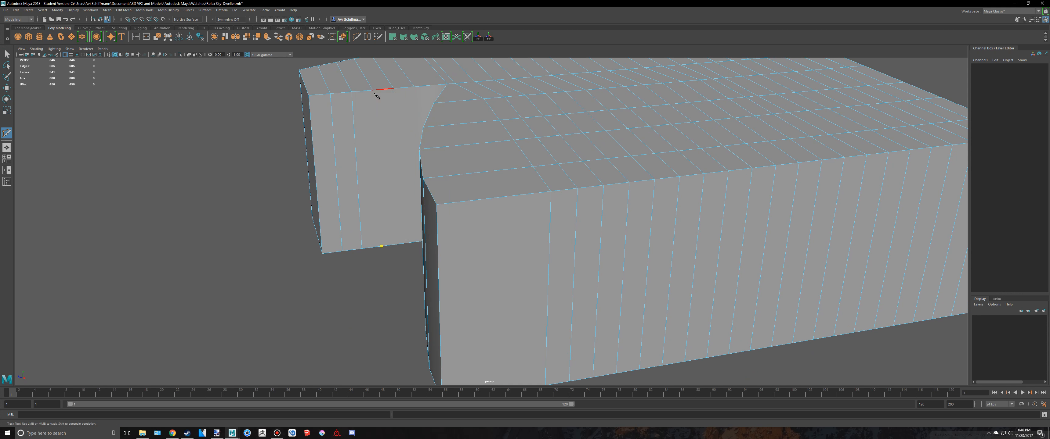
click(373, 91)
key(q)
click(394, 88)
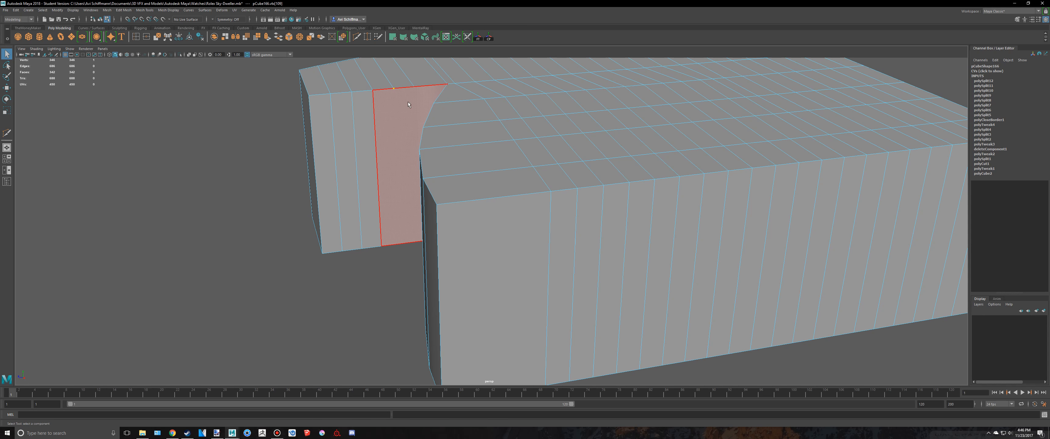
click(357, 36)
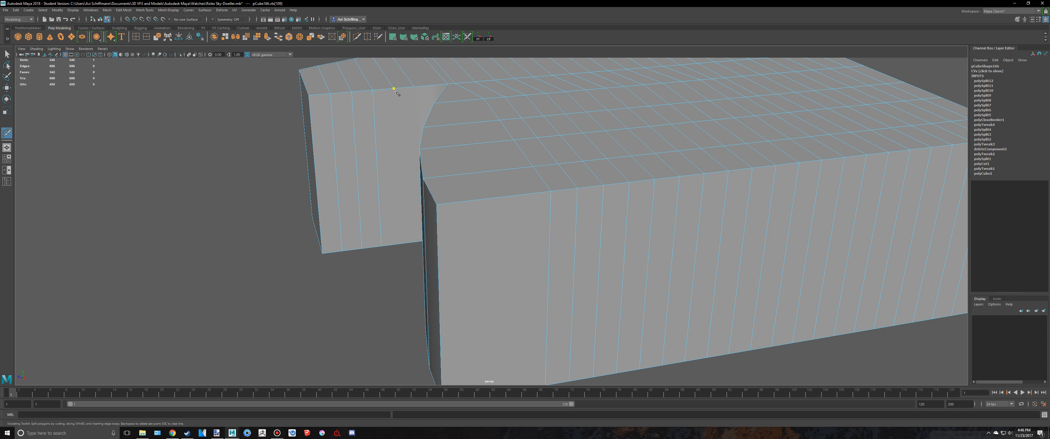
alt+drag(396, 92, 434, 151)
click(401, 345)
key(Return)
- Cut the last vertical edge of the lug's side wall beside the inner corner and return the block to object mode
alt+middle_drag(432, 149, 453, 146)
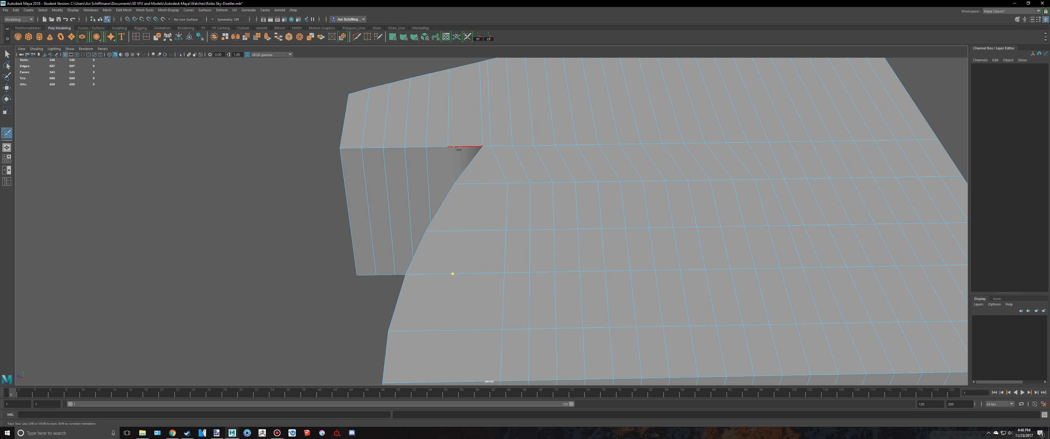
scroll(449, 149, down, 3)
alt+drag(493, 191, 530, 184)
key(q)
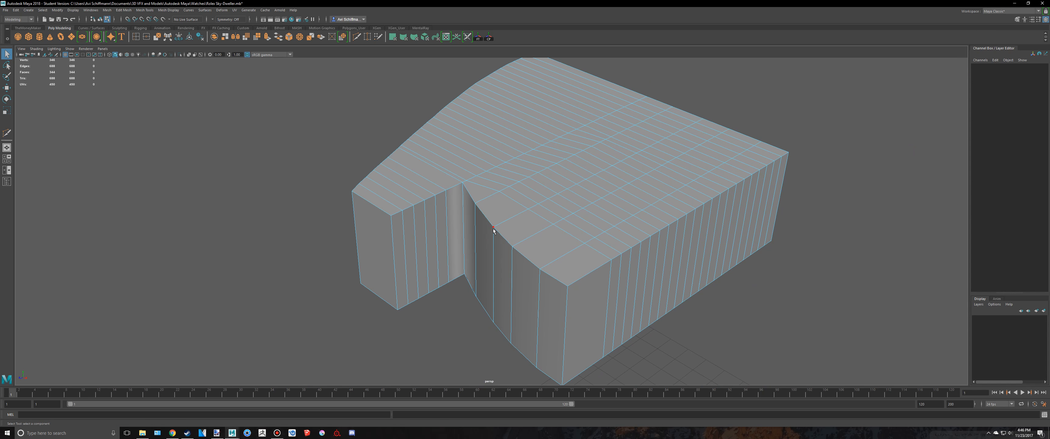
scroll(492, 224, down, 3)
alt+drag(471, 245, 503, 259)
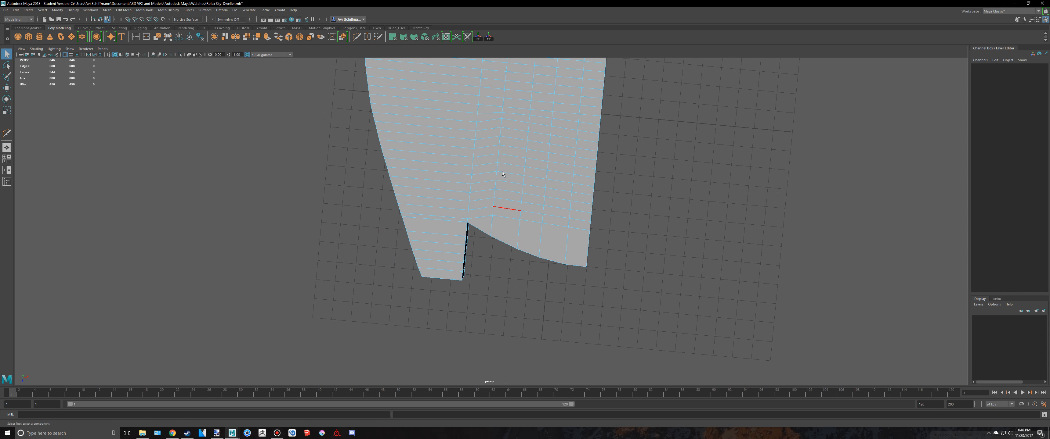
right_drag(503, 171, 553, 148)
- Switch to the browser and look through the Rolex Sky-Dweller image results for the case shape, then return to Maya
click(174, 435)
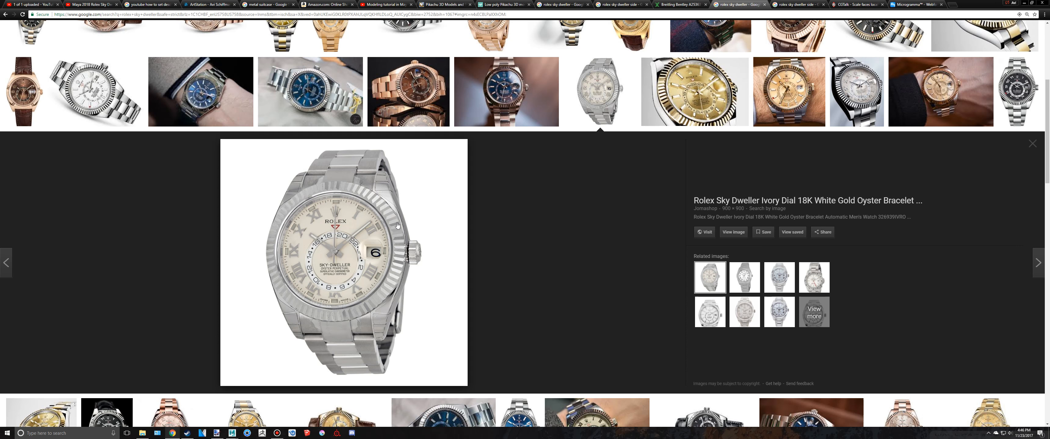
scroll(852, 214, up, 5)
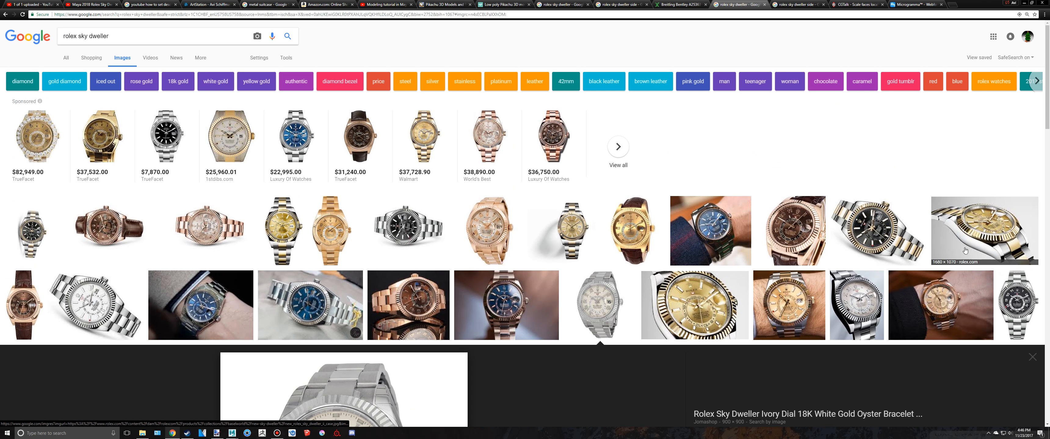
scroll(786, 240, down, 5)
key(alt+Tab)
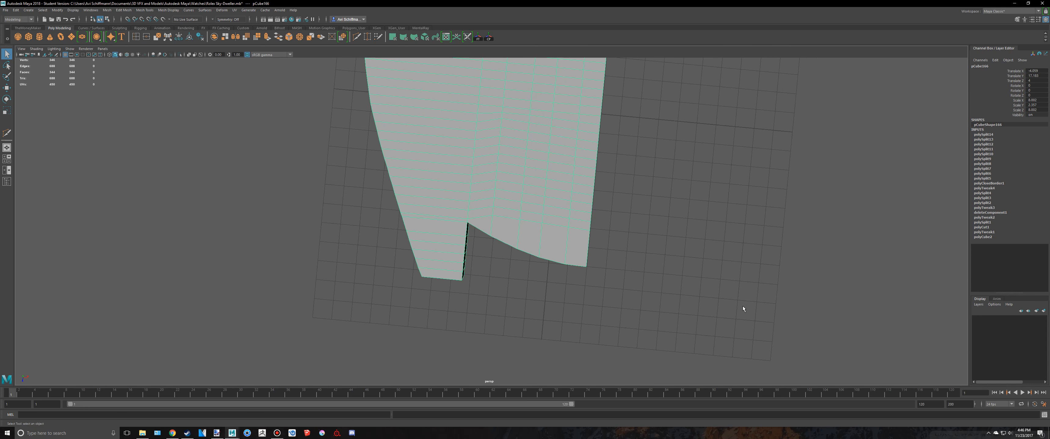
- Delete the old image plane in the side view and import the Rolex Sky-Dweller side image from the Blueprints folder there
click(747, 311)
key(Delete)
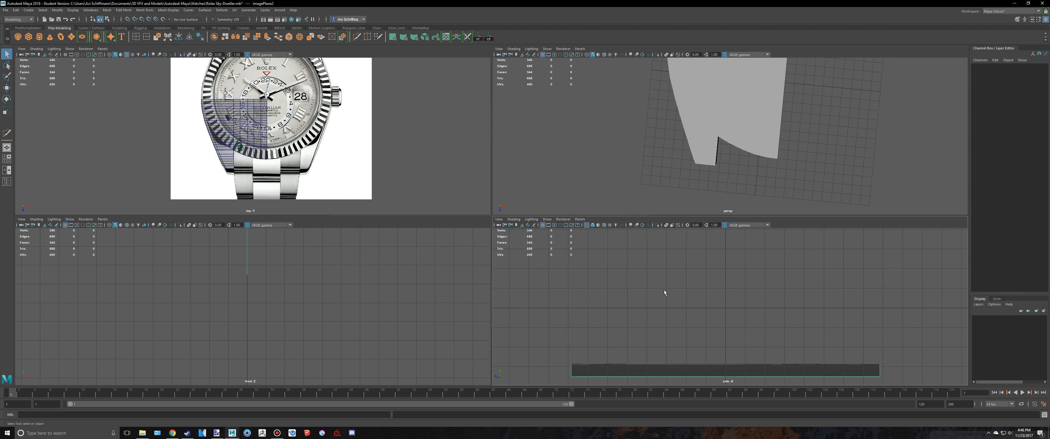
click(498, 219)
mouse_move(551, 356)
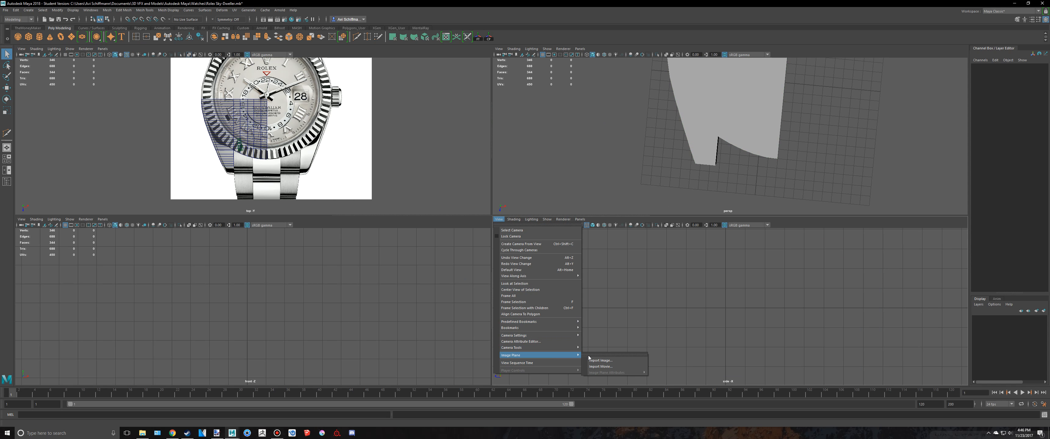
click(603, 356)
click(87, 158)
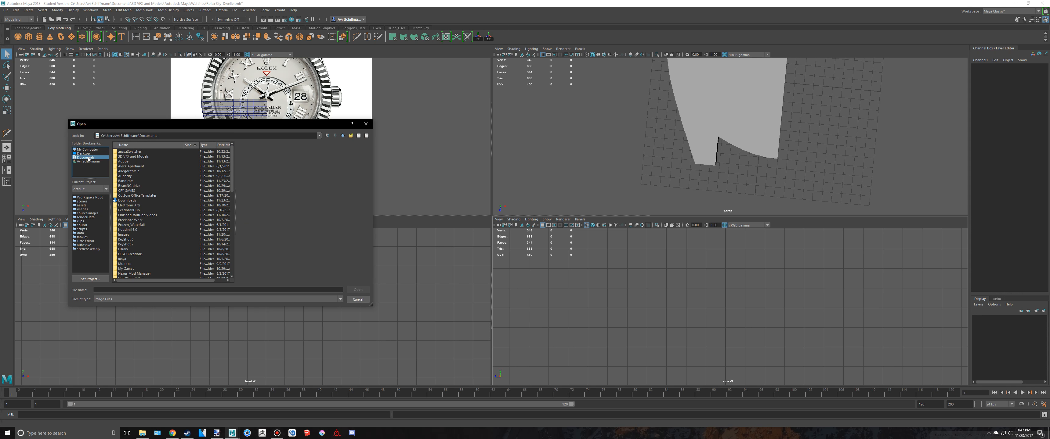
double_click(129, 158)
double_click(133, 153)
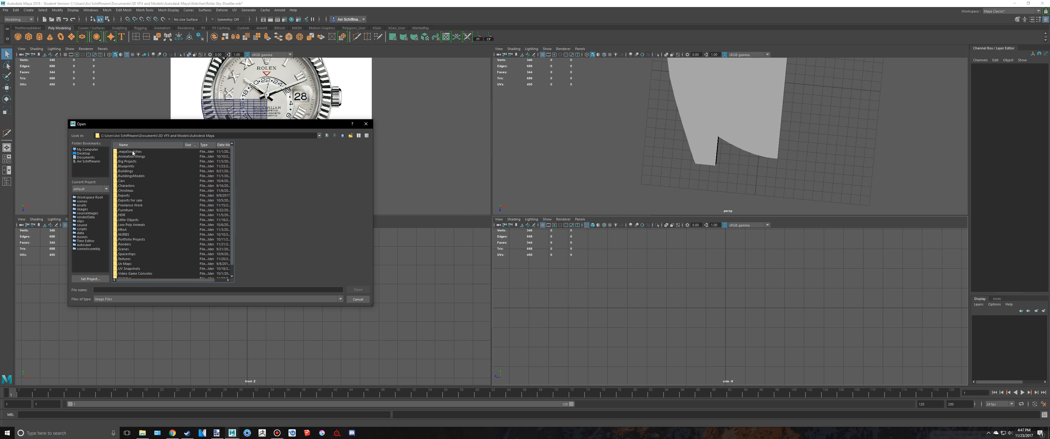
double_click(128, 167)
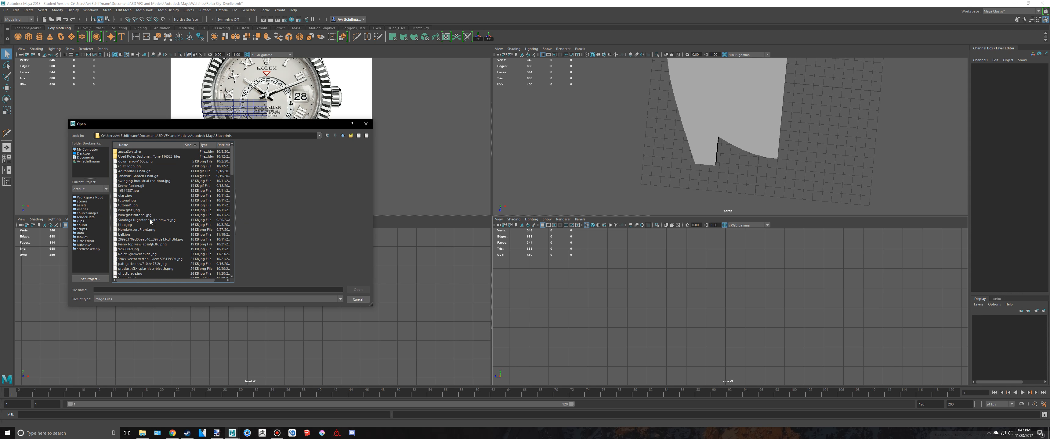
double_click(137, 254)
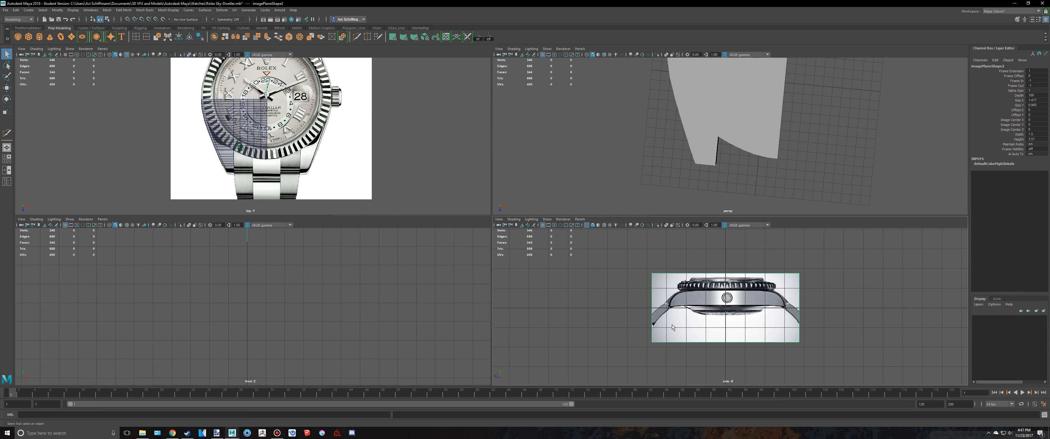
- Try to move the side-view image plane away from the origin and undo the move
scroll(678, 323, down, 4)
click(257, 142)
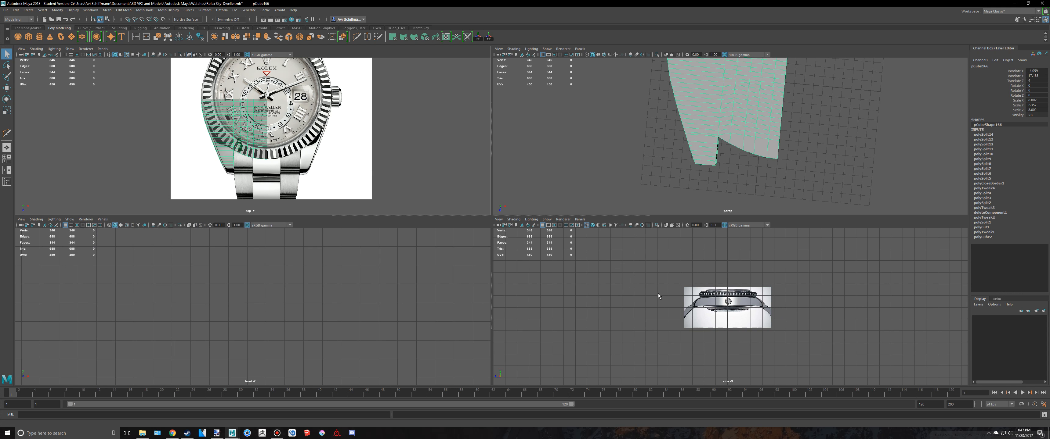
scroll(693, 303, down, 1)
scroll(697, 305, up, 2)
scroll(697, 304, up, 3)
scroll(731, 157, down, 8)
click(729, 294)
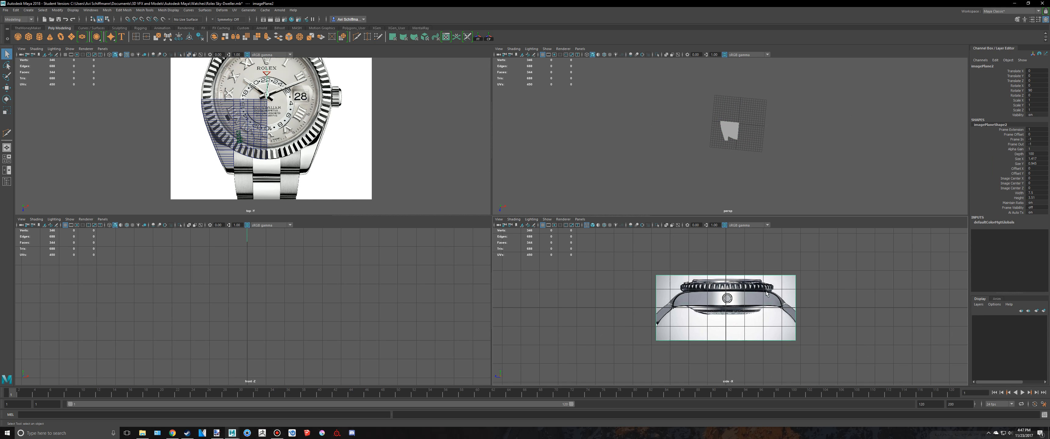
alt+drag(802, 146, 863, 107)
key(w)
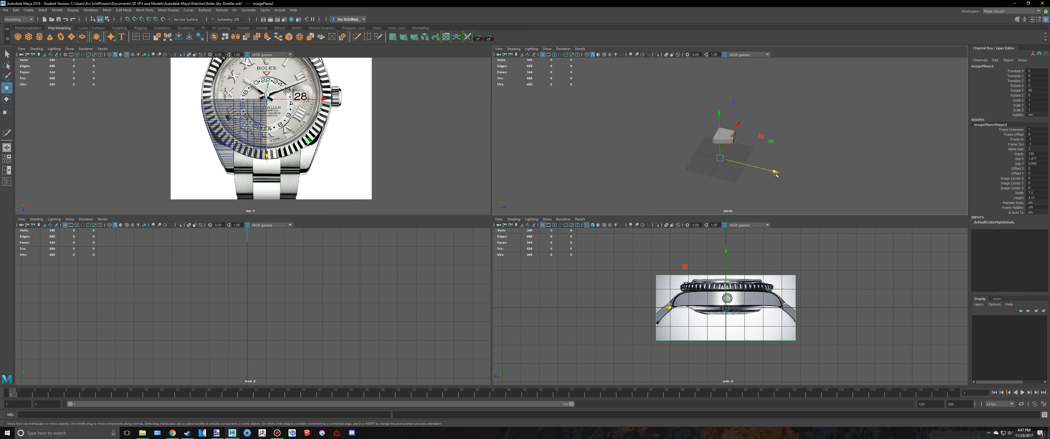
drag(772, 175, 755, 171)
key(ctrl+z)
- Show image planes in the perspective view and move the side reference along X until it stands clear beside the block
click(546, 48)
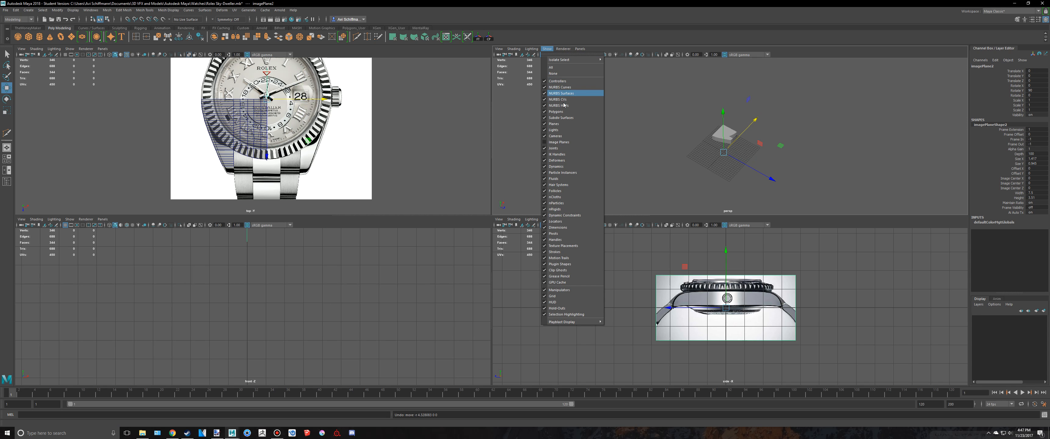
click(559, 141)
alt+drag(672, 139, 748, 145)
alt+drag(760, 167, 737, 135)
- Scale the side reference image up uniformly to about 2.48
key(r)
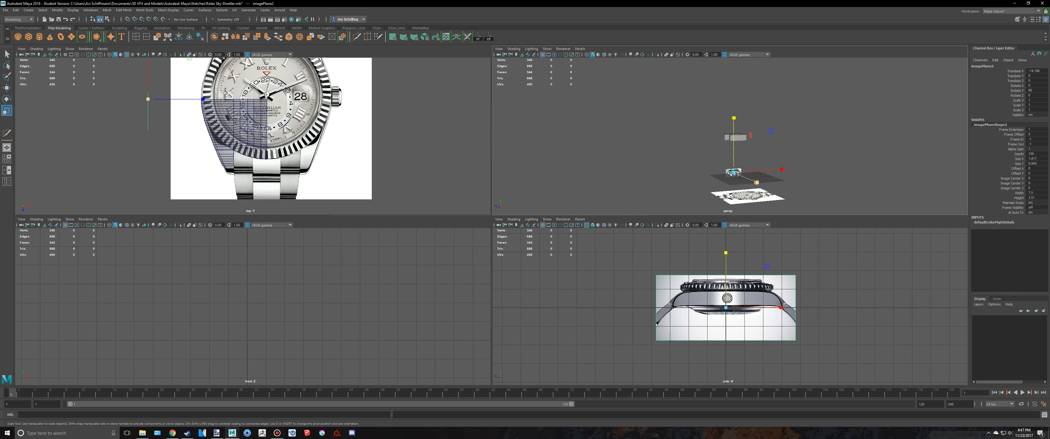
mouse_move(733, 173)
mouse_down()
mouse_move(763, 171)
mouse_move(733, 173)
mouse_up()
scroll(634, 295, down, 3)
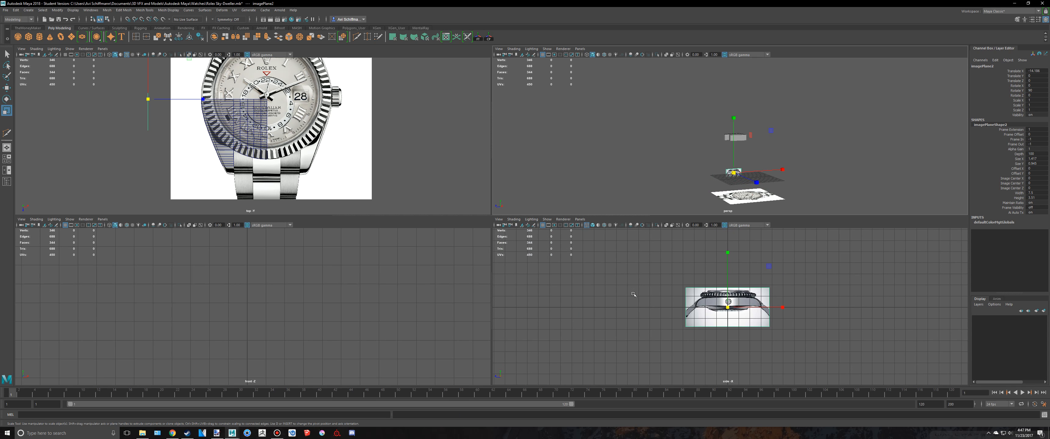
alt+drag(725, 138, 759, 166)
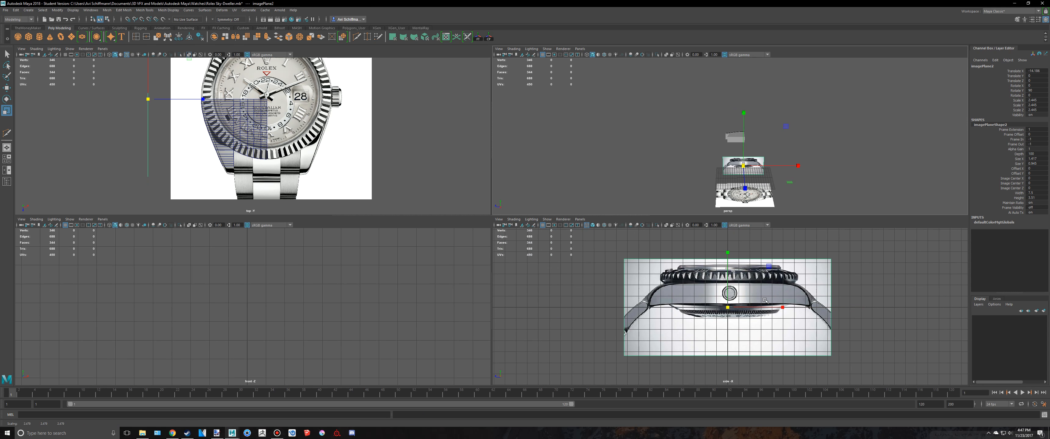
scroll(734, 295, down, 5)
- Raise the side reference image to the block's height, aligning the top of the pictured case with the block's upper edge
key(w)
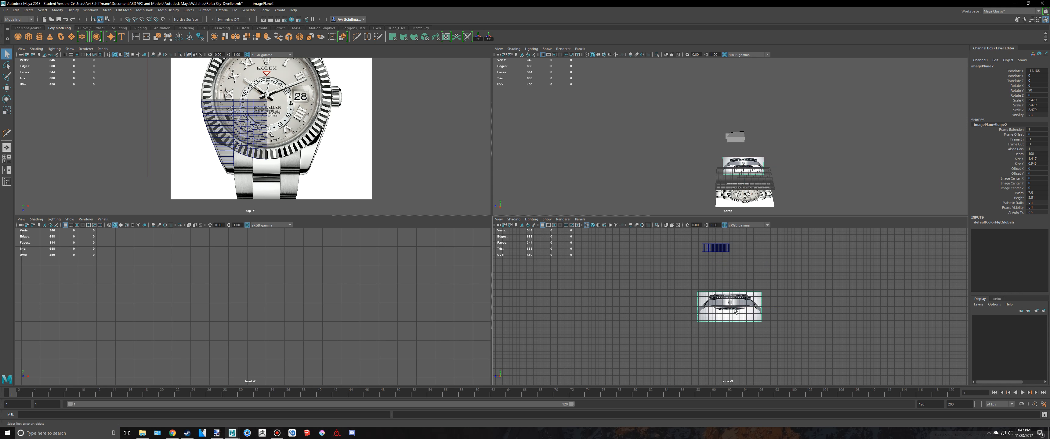
drag(729, 269, 728, 212)
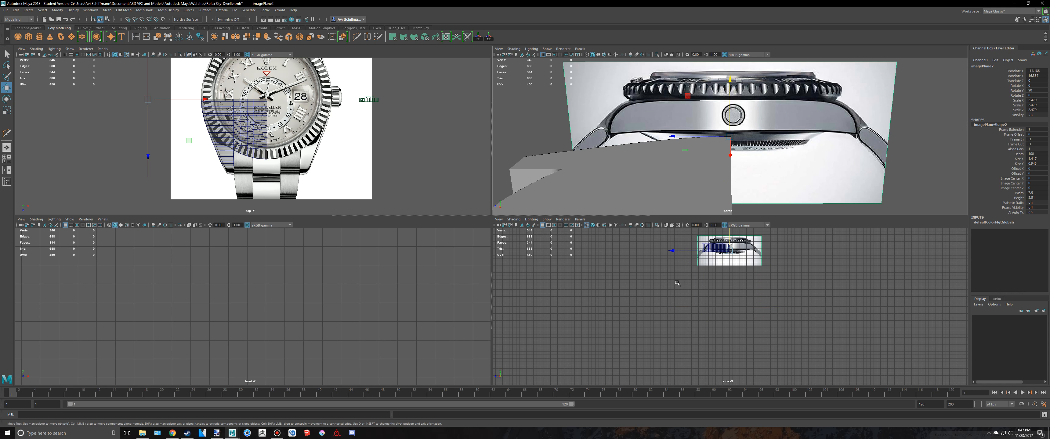
key(space)
key(f)
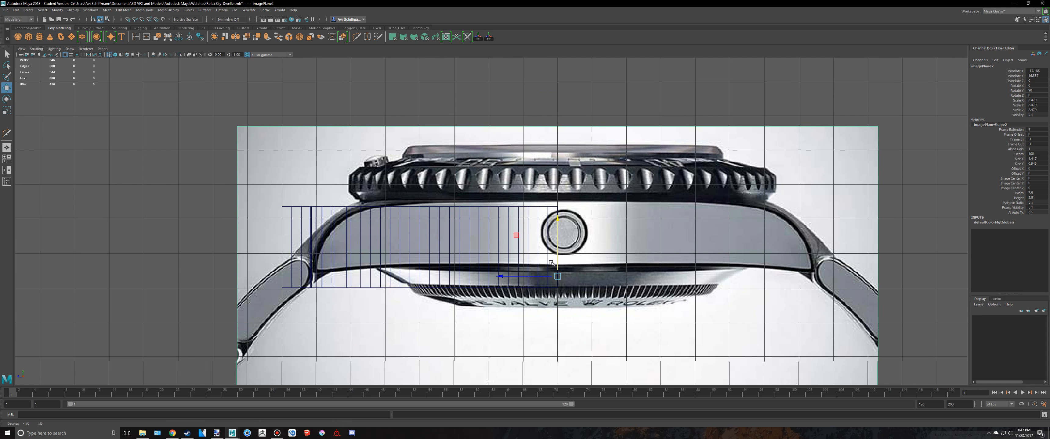
drag(557, 217, 557, 222)
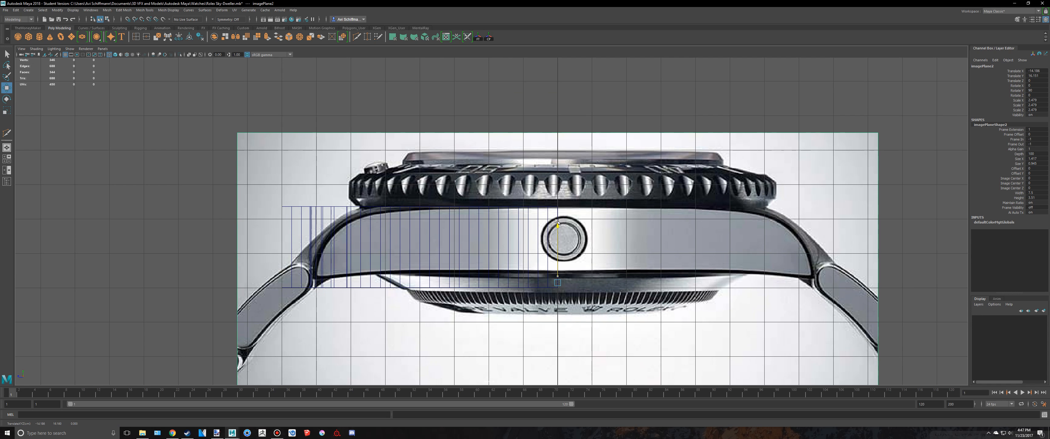
- Enlarge the side reference image to a scale of about 3.15 and lower it so the pictured case band matches the block's height
key(r)
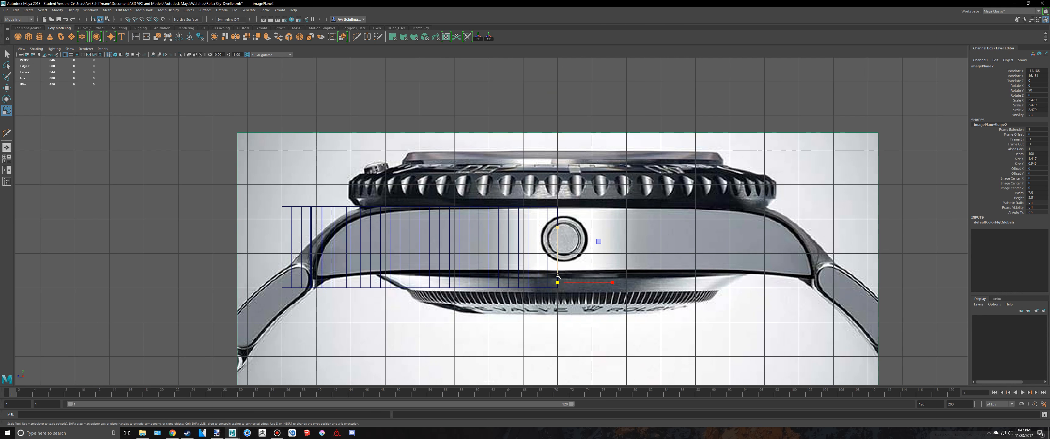
middle_drag(580, 247, 589, 243)
key(w)
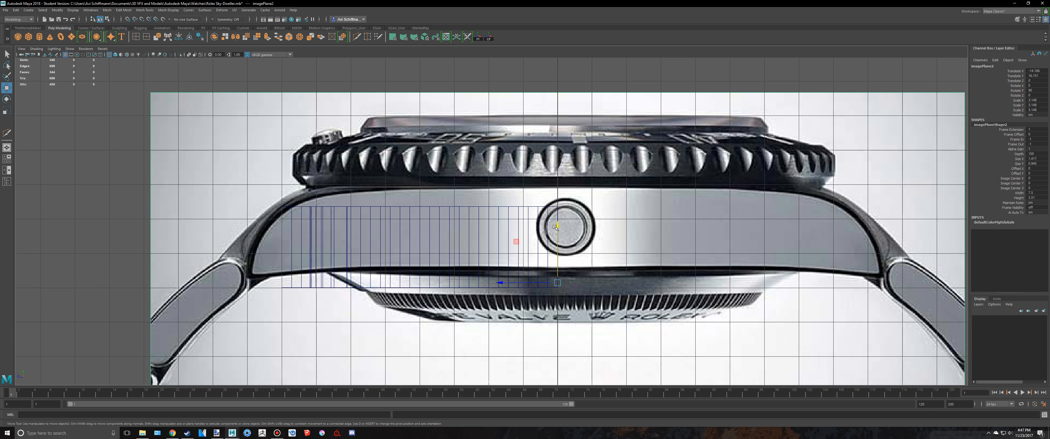
drag(557, 227, 558, 247)
scroll(566, 266, up, 5)
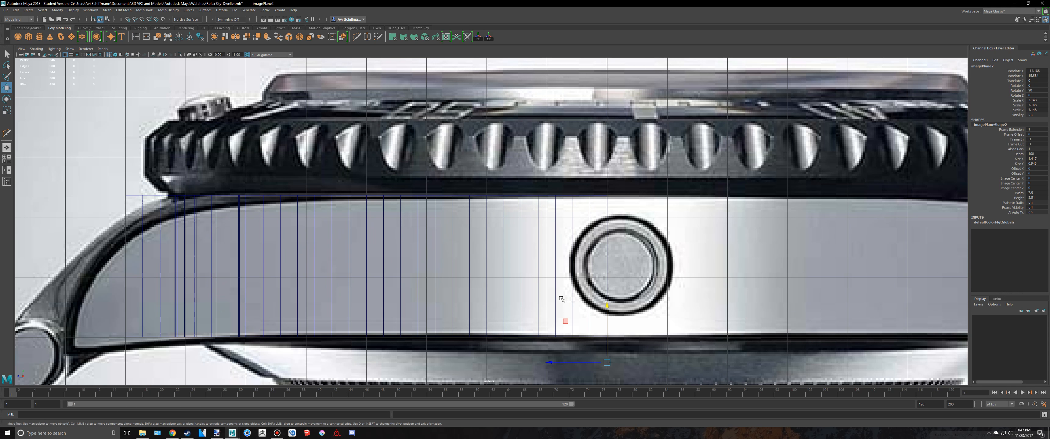
- Switch the block to vertex mode in the side view and select vertices at its lug end
click(149, 220)
alt+middle_drag(149, 220, 311, 220)
right_click(326, 224)
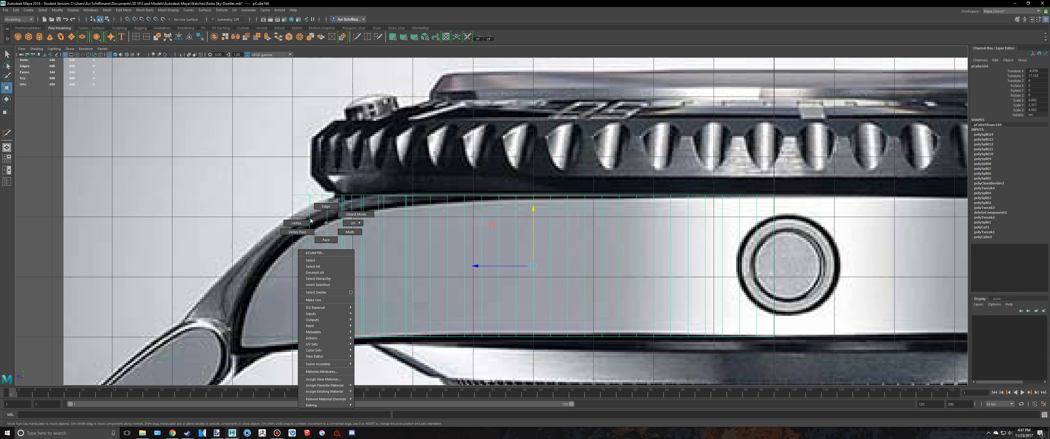
click(311, 220)
key(space)
key(space)
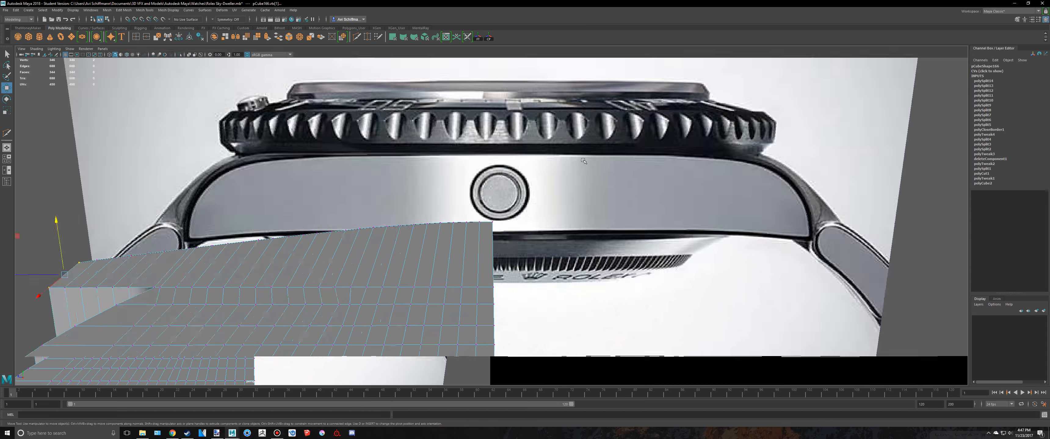
- Return the block to object mode, examine it with smooth mesh preview from several angles and restore the unsmoothed display
scroll(583, 161, down, 4)
alt+drag(531, 196, 555, 166)
alt+drag(431, 185, 487, 201)
key(q)
right_drag(487, 202, 517, 192)
key(3)
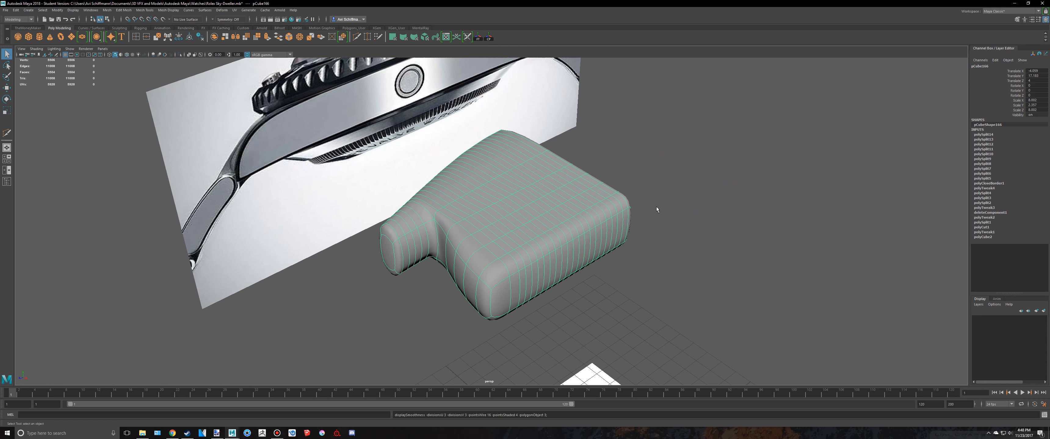
click(660, 207)
alt+drag(662, 207, 352, 112)
click(611, 187)
key(1)
- Harden all of the block's edges and reselect the block to check its shading
click(176, 10)
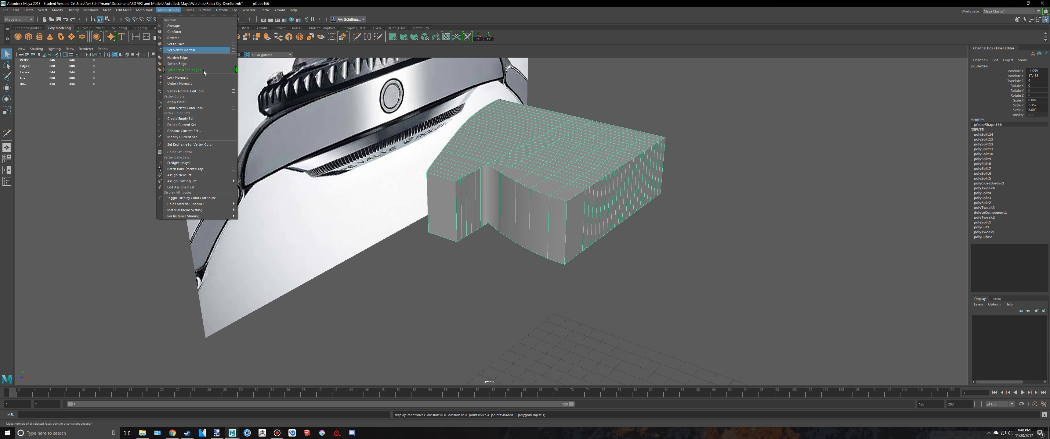
click(197, 64)
click(629, 298)
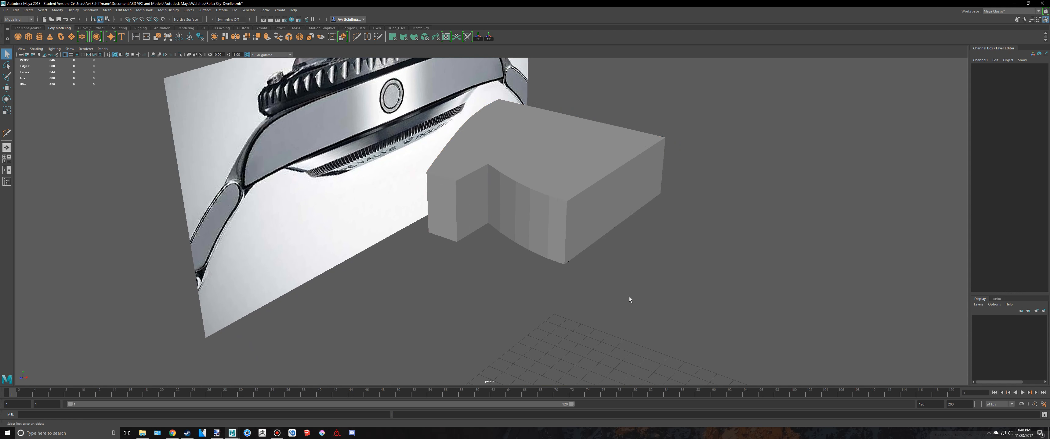
alt+drag(629, 298, 549, 272)
click(538, 264)
click(277, 433)
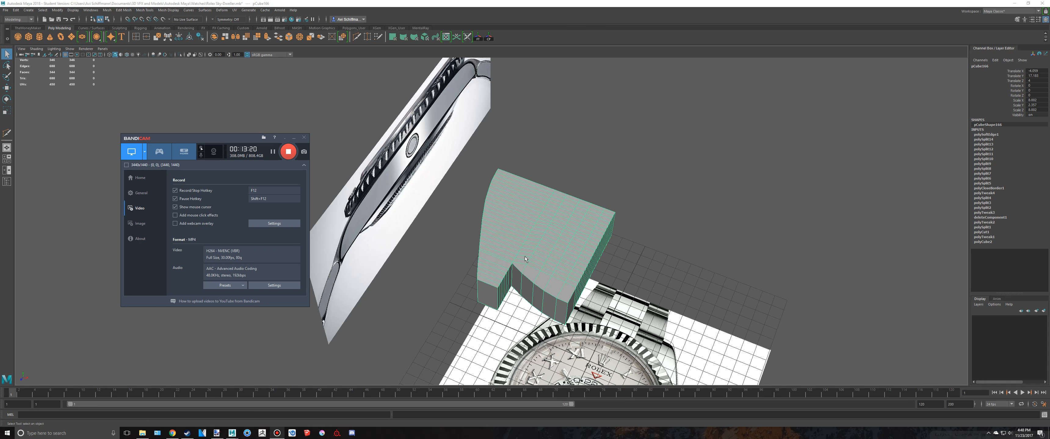
alt+drag(525, 259, 547, 259)
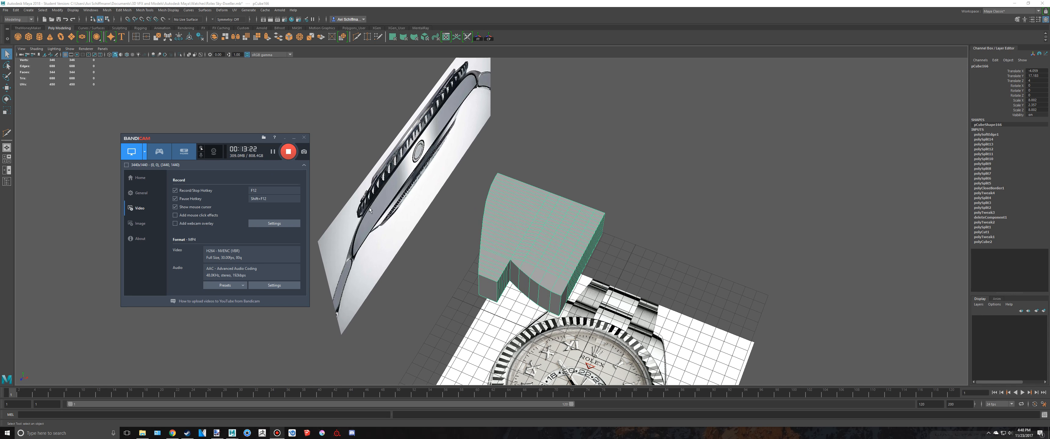